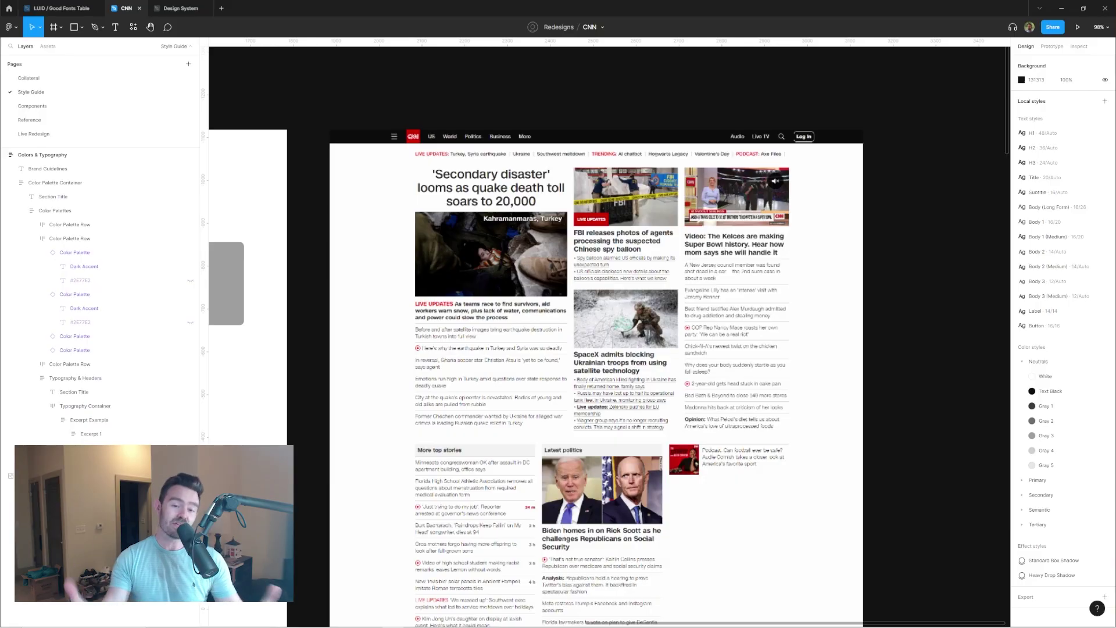
- Pan and scroll around the style-guide canvas to inspect the heading samples
{"action": "scroll", "coordinate": [578, 112], "scroll_direction": "up", "scroll_amount": 5, "text": "ctrl"}
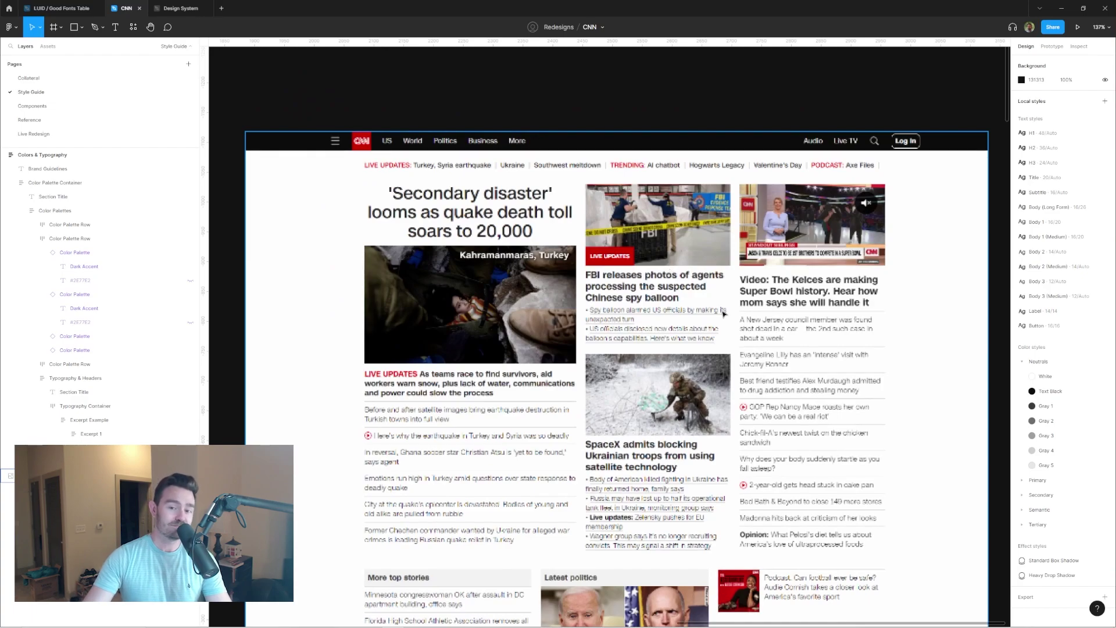
{"action": "scroll", "coordinate": [748, 316], "scroll_direction": "down", "scroll_amount": 2, "text": "ctrl"}
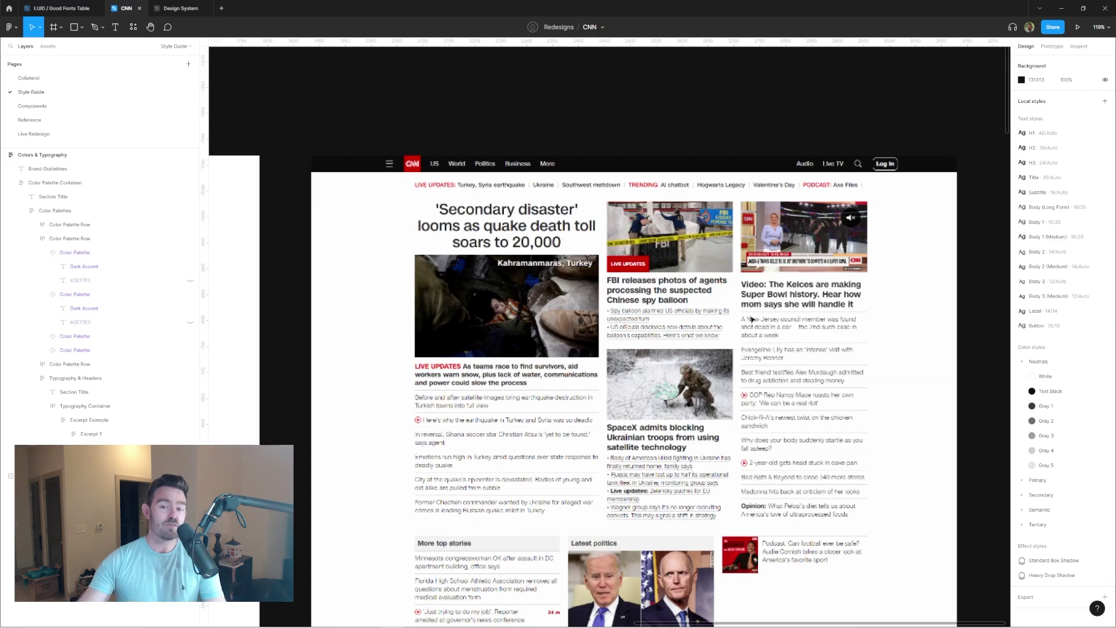
{"action": "scroll", "coordinate": [720, 315], "scroll_direction": "down", "scroll_amount": 2}
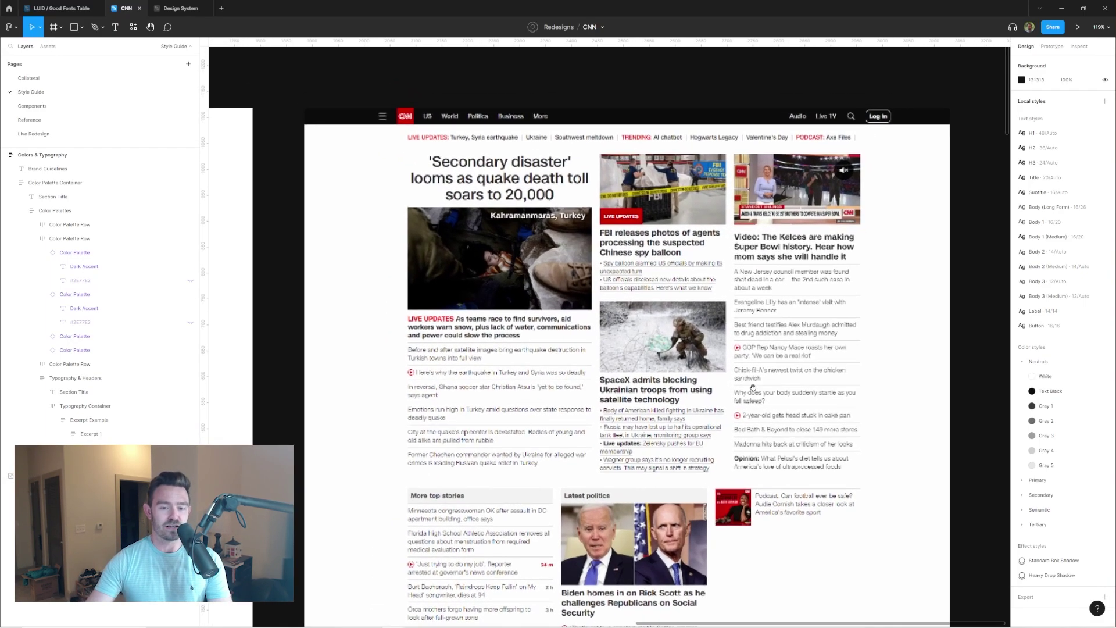
{"action": "scroll", "coordinate": [595, 393], "scroll_direction": "down", "scroll_amount": 3}
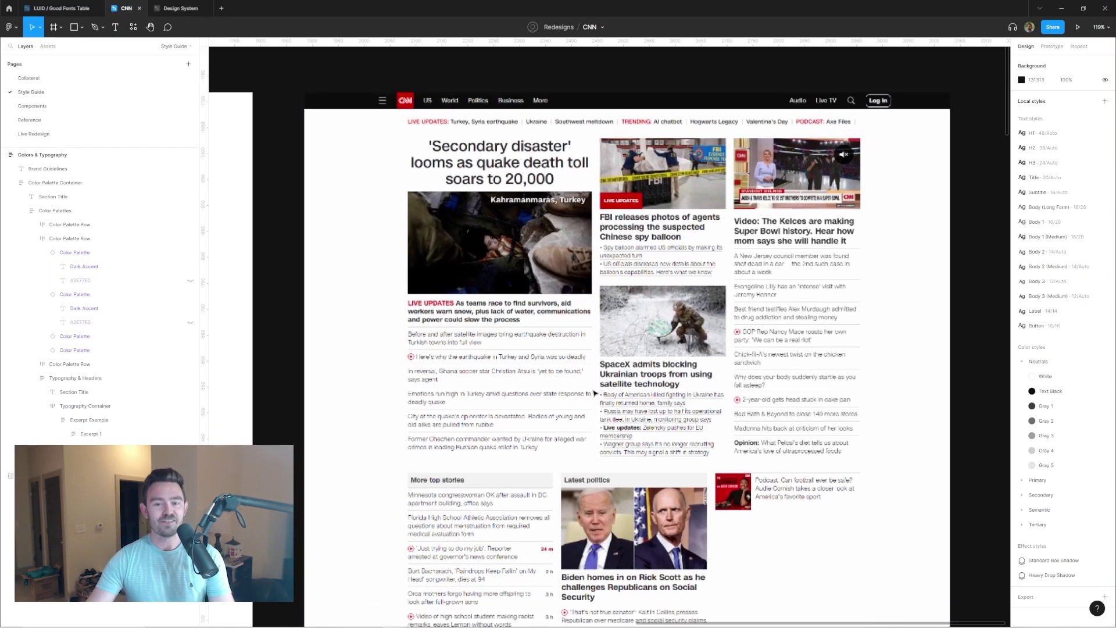
{"action": "scroll", "coordinate": [596, 383], "scroll_direction": "up", "scroll_amount": 2}
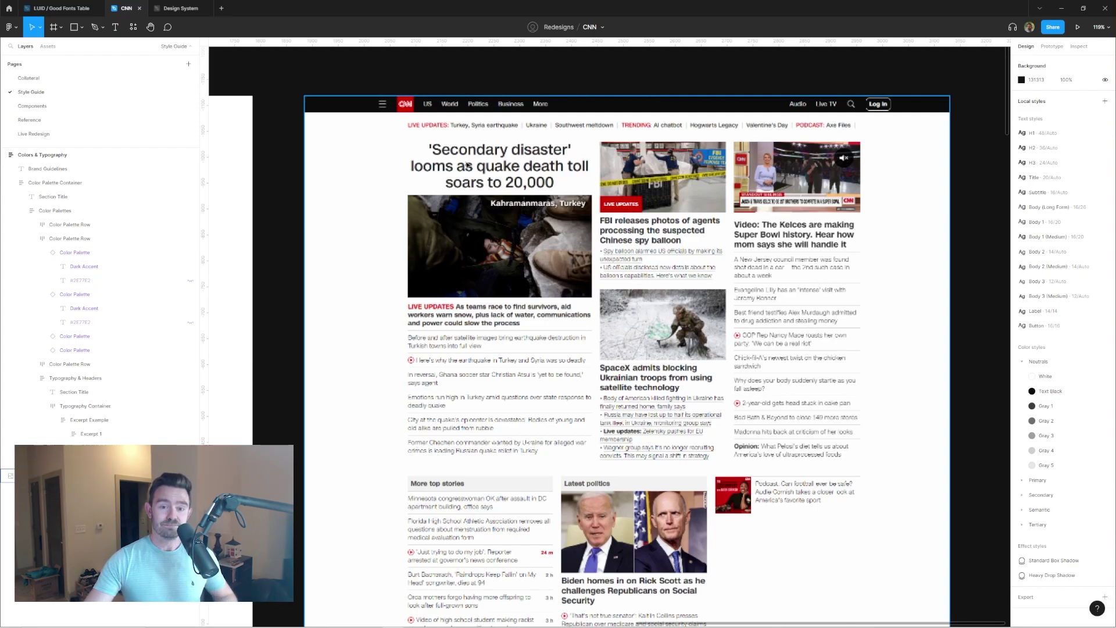
{"action": "scroll", "coordinate": [516, 267], "scroll_direction": "right", "scroll_amount": 2}
{"action": "scroll", "coordinate": [516, 267], "scroll_direction": "up", "scroll_amount": 1}
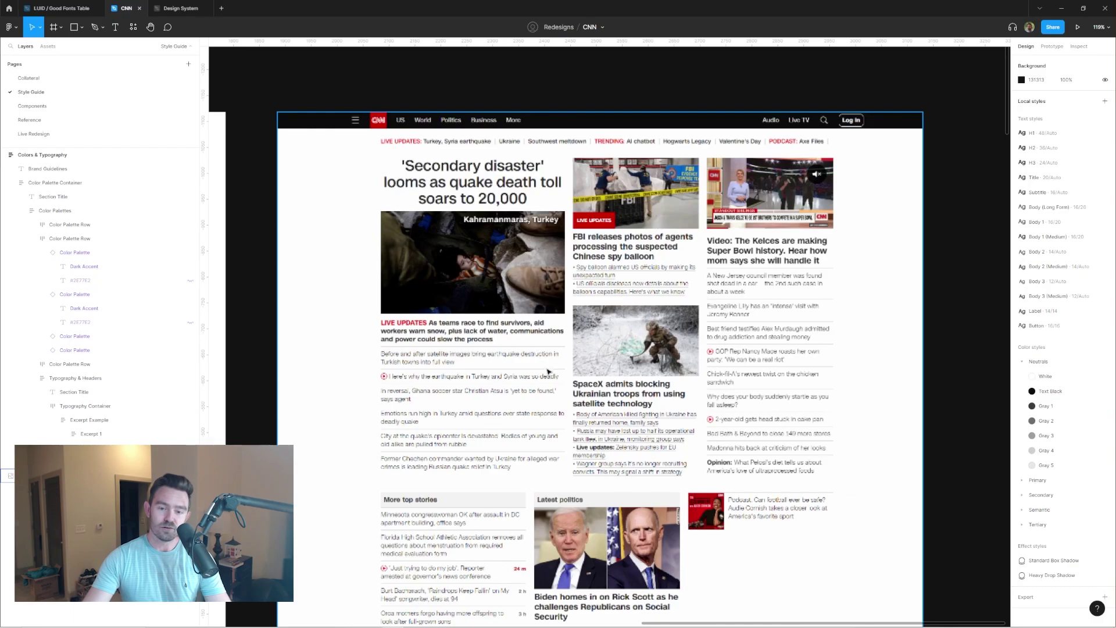
{"action": "scroll", "coordinate": [548, 373], "scroll_direction": "down", "scroll_amount": 10}
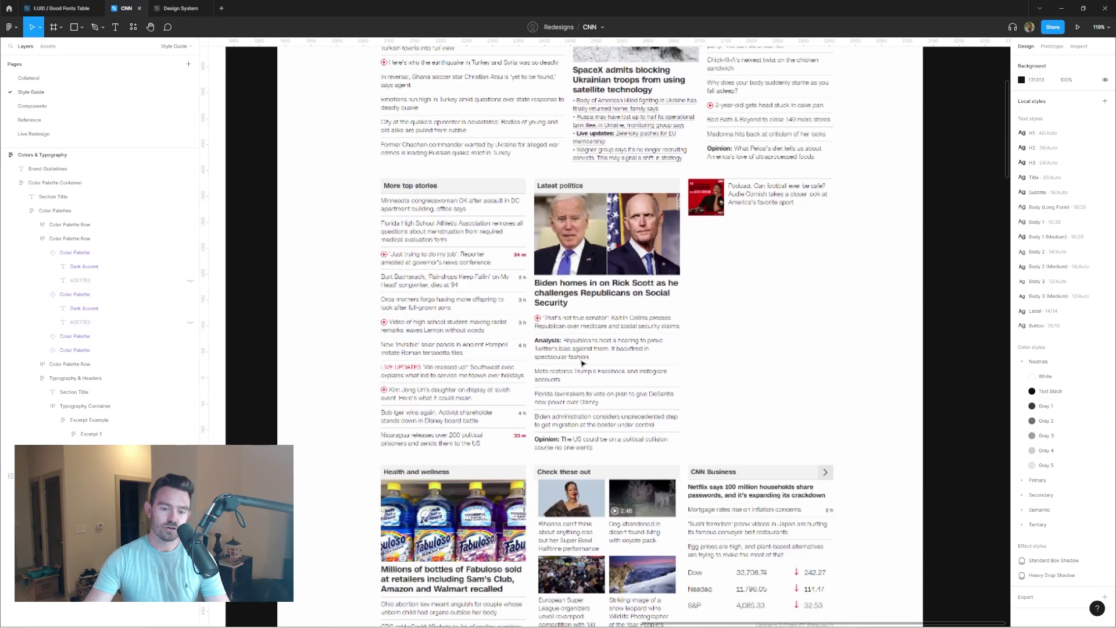
{"action": "scroll", "coordinate": [582, 363], "scroll_direction": "down", "scroll_amount": 4}
{"action": "scroll", "coordinate": [582, 364], "scroll_direction": "up", "scroll_amount": 15}
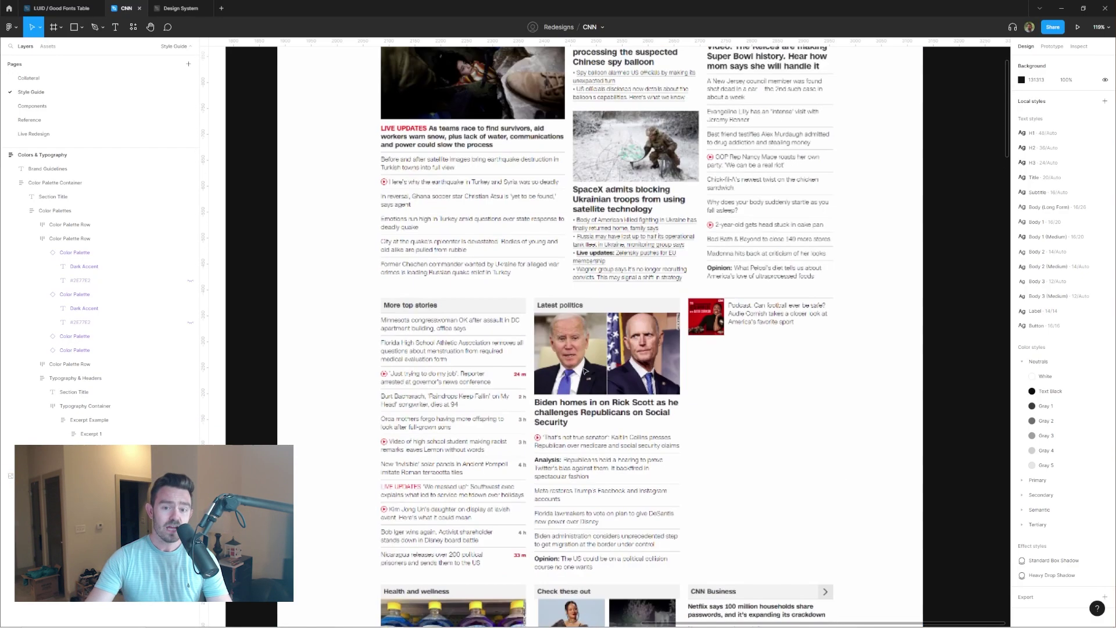
{"action": "scroll", "coordinate": [582, 363], "scroll_direction": "down", "scroll_amount": 5}
{"action": "left_click_drag", "start_coordinate": [310, 228], "coordinate": [647, 154]}
{"action": "scroll", "coordinate": [647, 154], "scroll_direction": "down", "scroll_amount": 3}
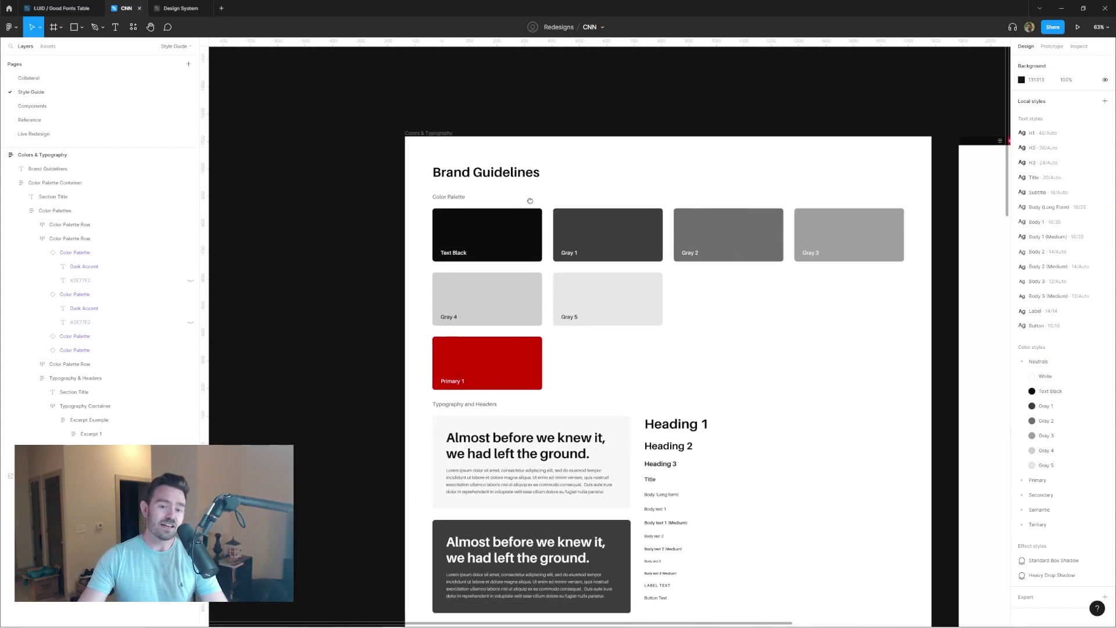
{"action": "scroll", "coordinate": [647, 154], "scroll_direction": "right", "scroll_amount": 5}
{"action": "scroll", "coordinate": [493, 238], "scroll_direction": "up", "scroll_amount": 3}
{"action": "scroll", "coordinate": [494, 237], "scroll_direction": "down", "scroll_amount": 2}
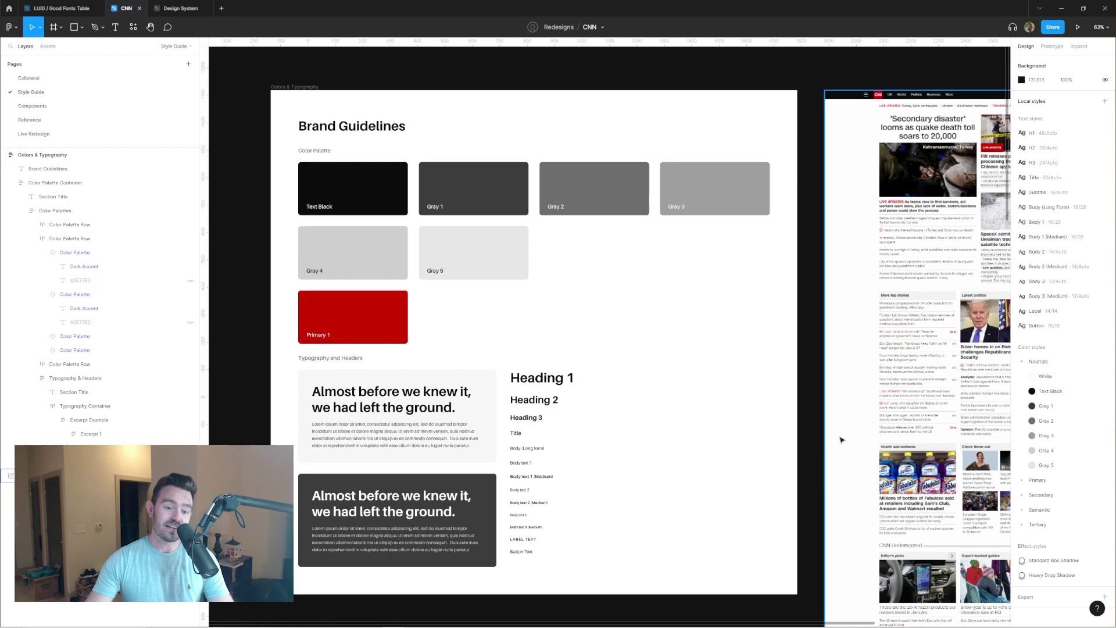
{"action": "scroll", "coordinate": [702, 316], "scroll_direction": "down", "scroll_amount": 3}
{"action": "scroll", "coordinate": [703, 317], "scroll_direction": "left", "scroll_amount": 2}
{"action": "scroll", "coordinate": [619, 326], "scroll_direction": "up", "scroll_amount": 2}
{"action": "scroll", "coordinate": [619, 325], "scroll_direction": "up", "scroll_amount": 2}
- Try detaching and deleting the Heading 1 sample text, then undo both changes
{"action": "left_click", "coordinate": [640, 307]}
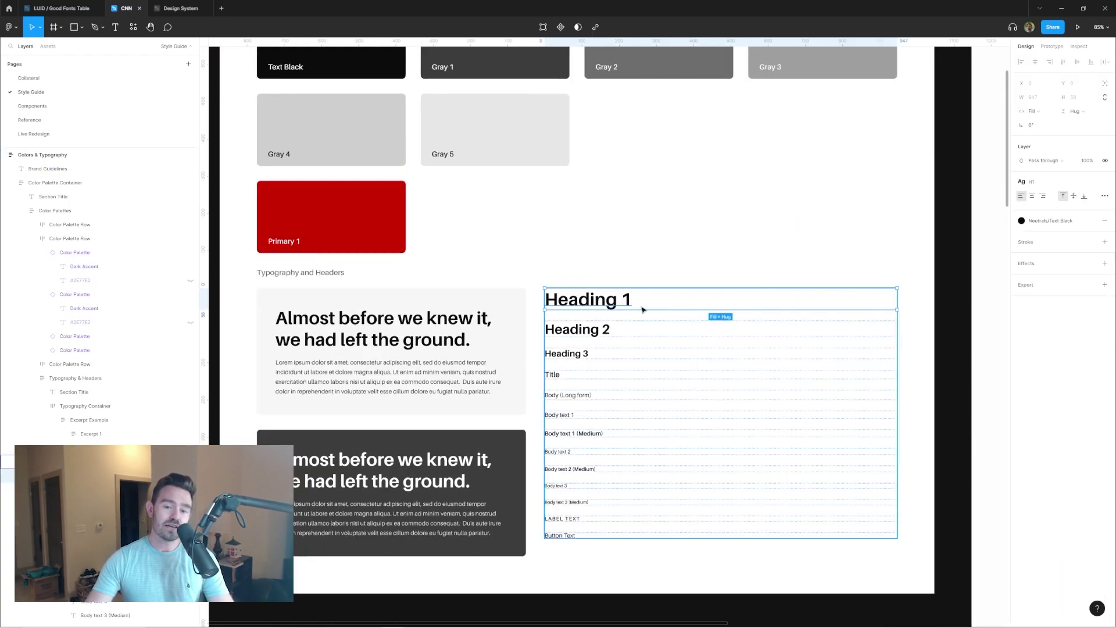
{"action": "double_click", "coordinate": [640, 307]}
{"action": "left_click", "coordinate": [1105, 182]}
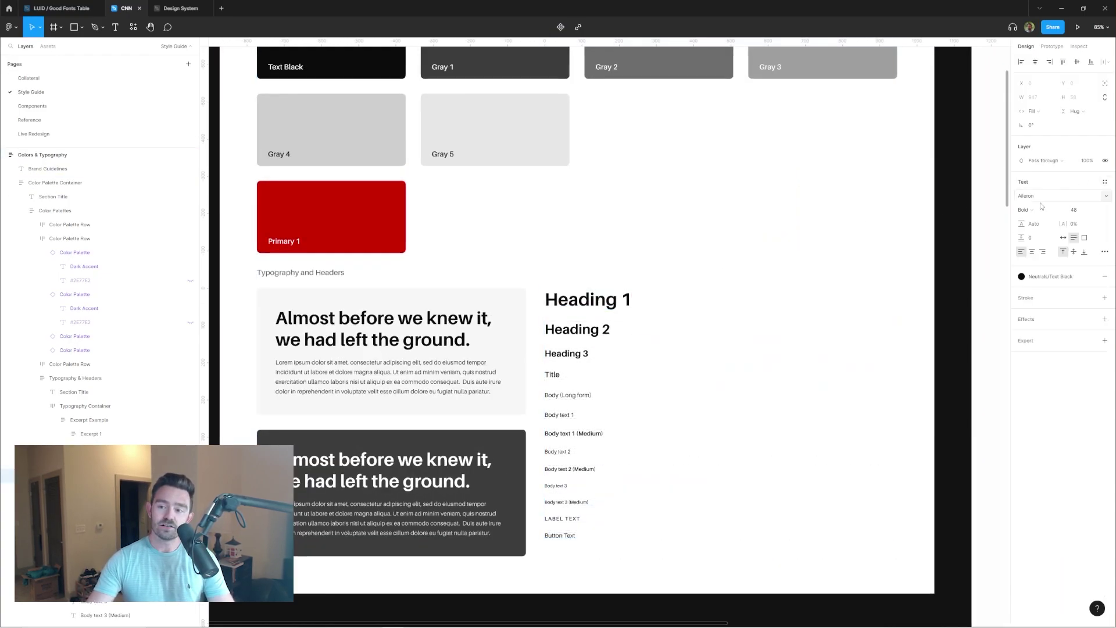
{"action": "key", "text": "ctrl+z"}
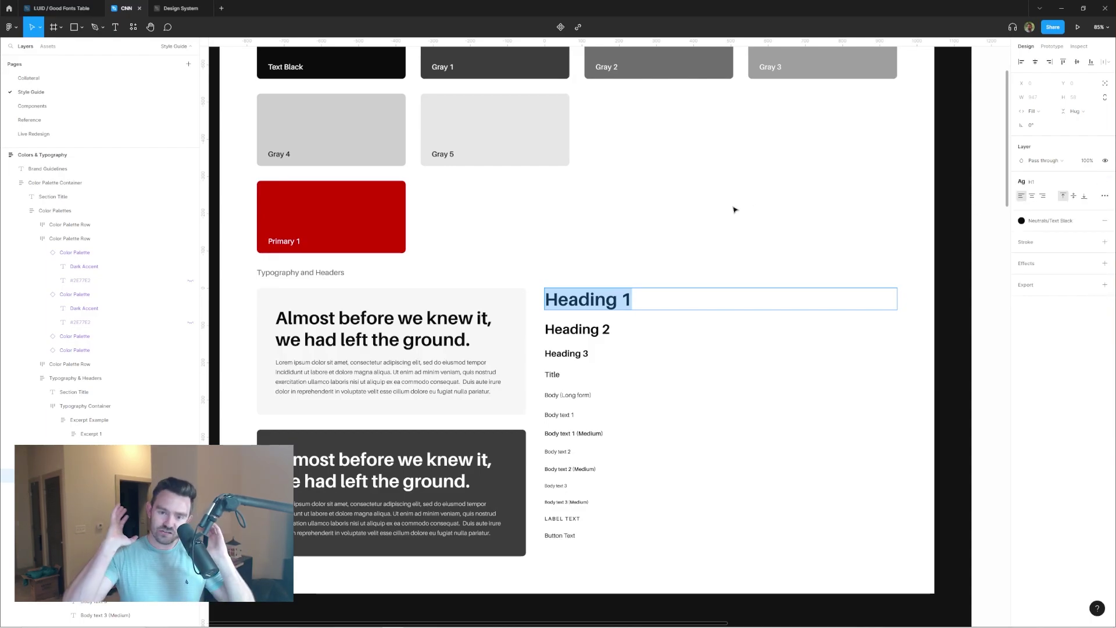
{"action": "scroll", "coordinate": [707, 221], "scroll_direction": "down", "scroll_amount": 3}
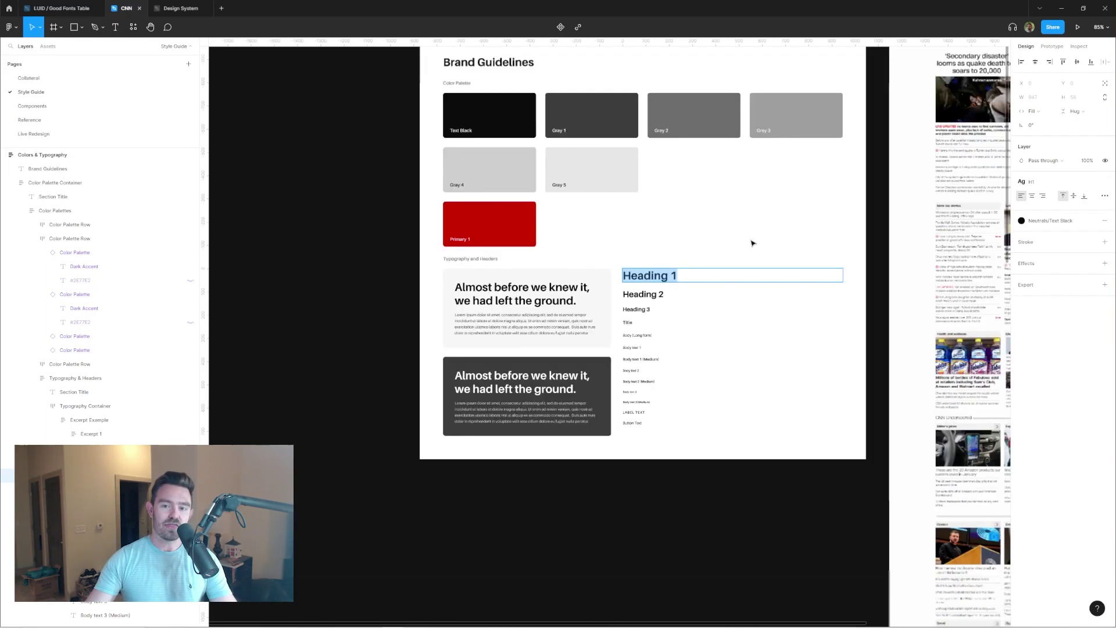
{"action": "key", "text": "BackSpace"}
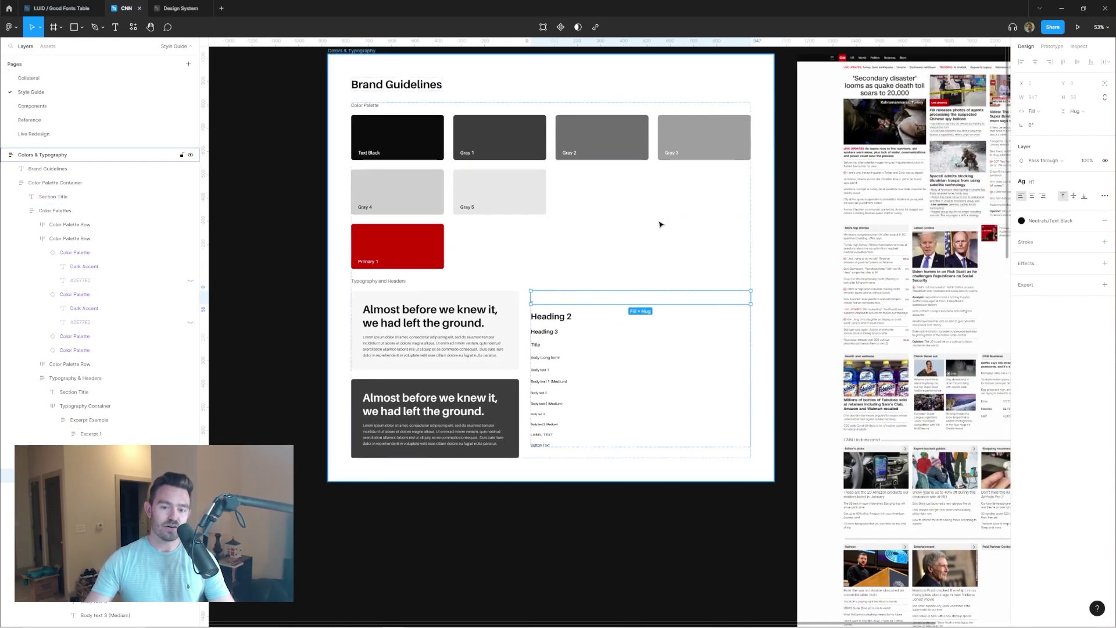
{"action": "key", "text": "ctrl+z"}
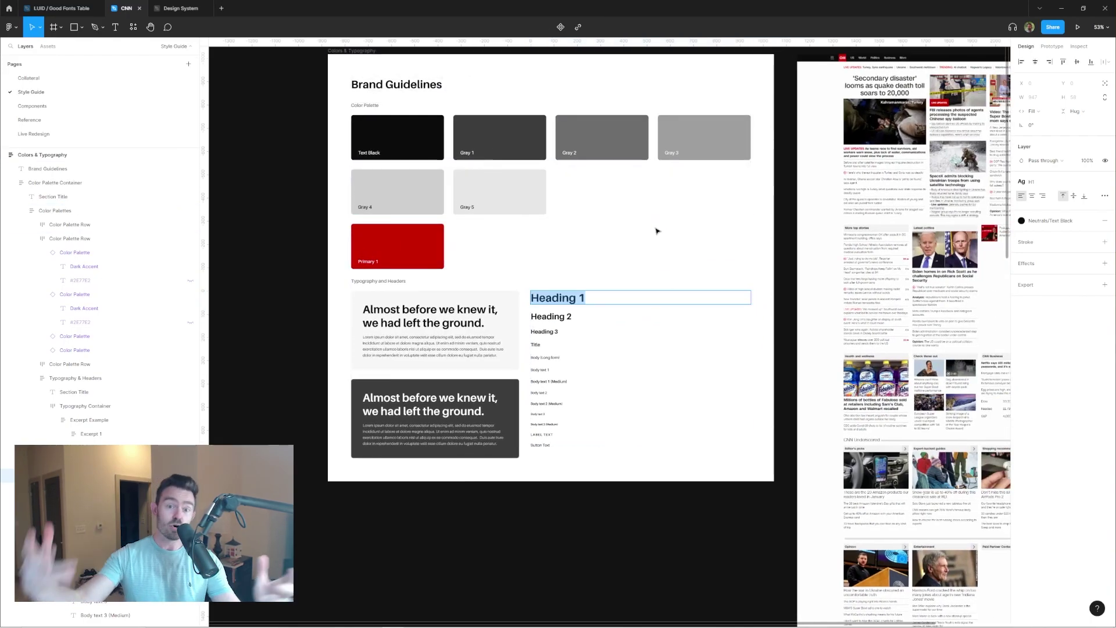
{"action": "key", "text": "Escape"}
{"action": "scroll", "coordinate": [656, 231], "scroll_direction": "right", "scroll_amount": 5}
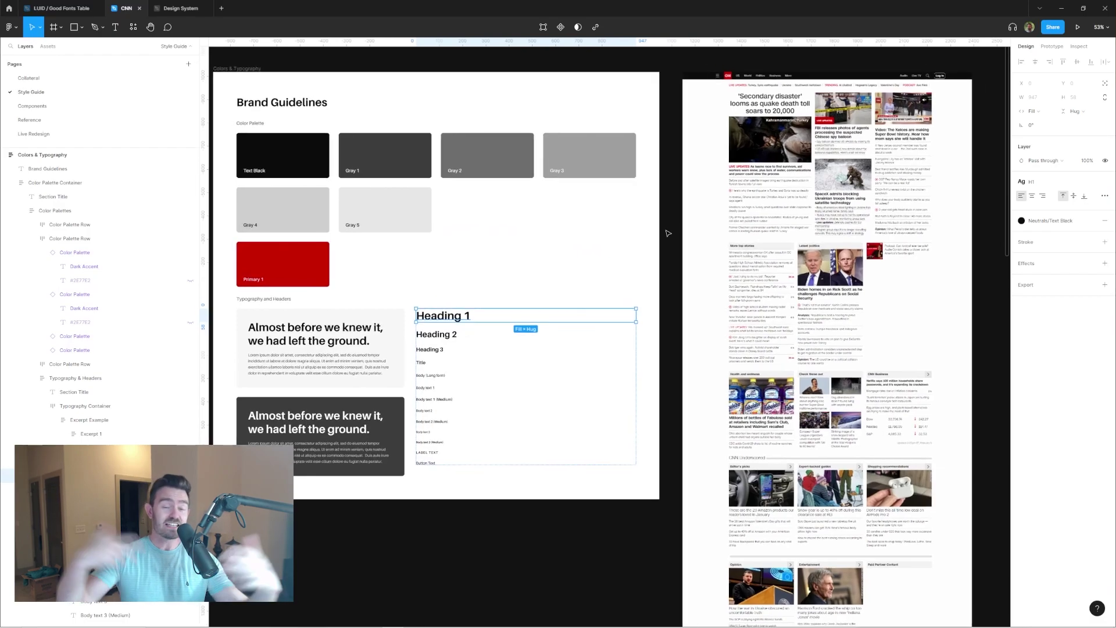
- Go to the Live Redesign page and view the User Story List
{"action": "left_click", "coordinate": [60, 133]}
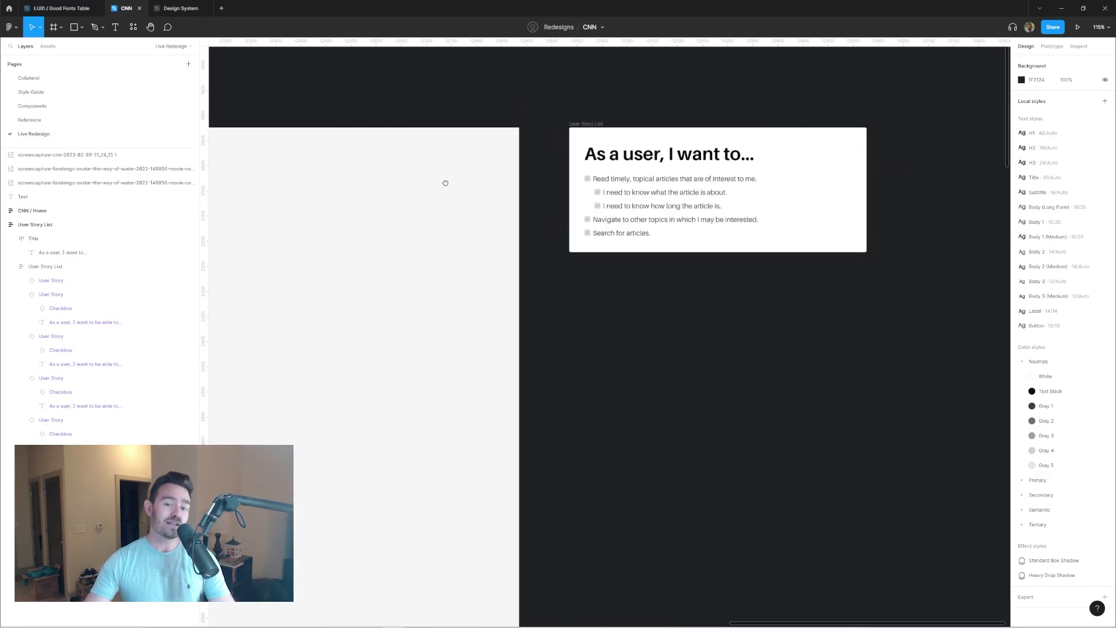
{"action": "scroll", "coordinate": [443, 182], "scroll_direction": "right", "scroll_amount": 4}
{"action": "scroll", "coordinate": [477, 219], "scroll_direction": "up", "scroll_amount": 5}
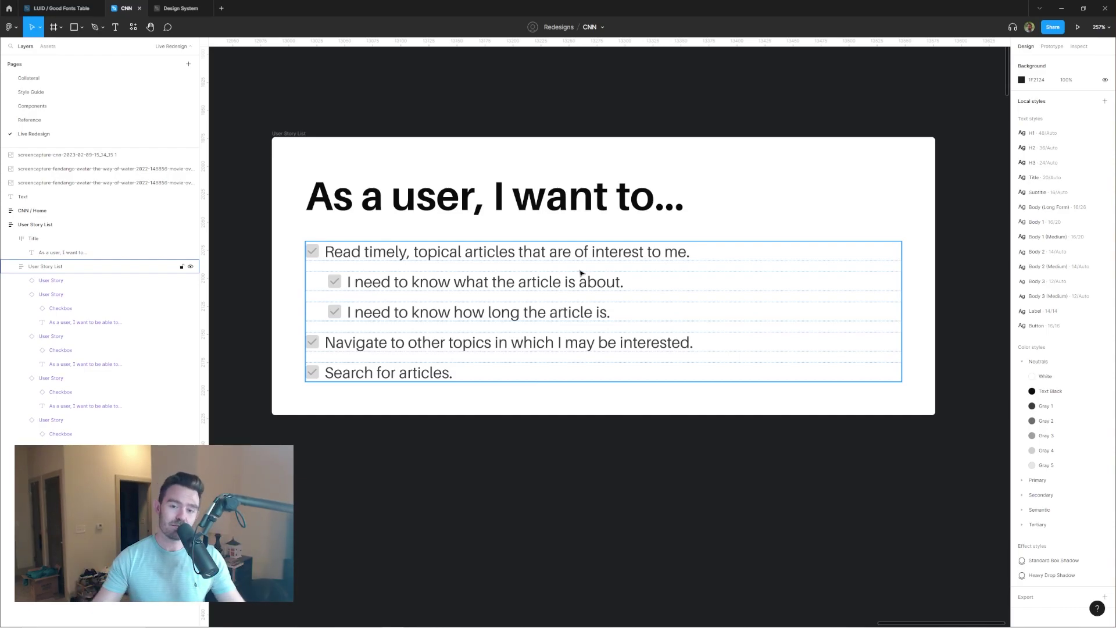
{"action": "left_click", "coordinate": [433, 111]}
{"action": "scroll", "coordinate": [433, 110], "scroll_direction": "down", "scroll_amount": 10}
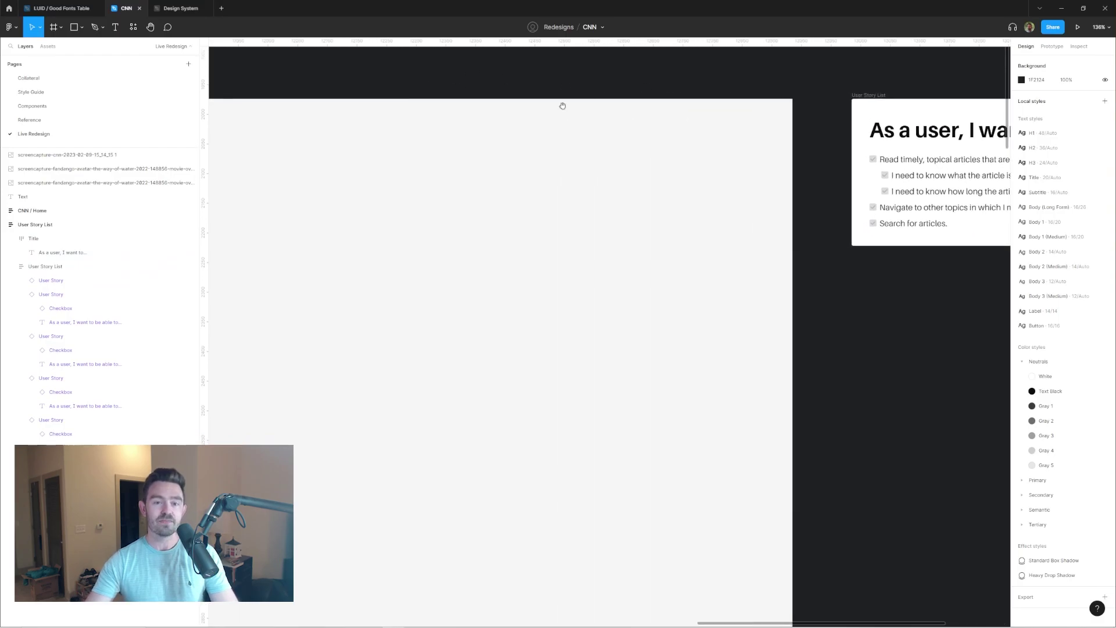
- Paste a navigation link into the header's Right frame, wrap it in auto layout, and duplicate it
{"action": "scroll", "coordinate": [604, 140], "scroll_direction": "down", "scroll_amount": 3}
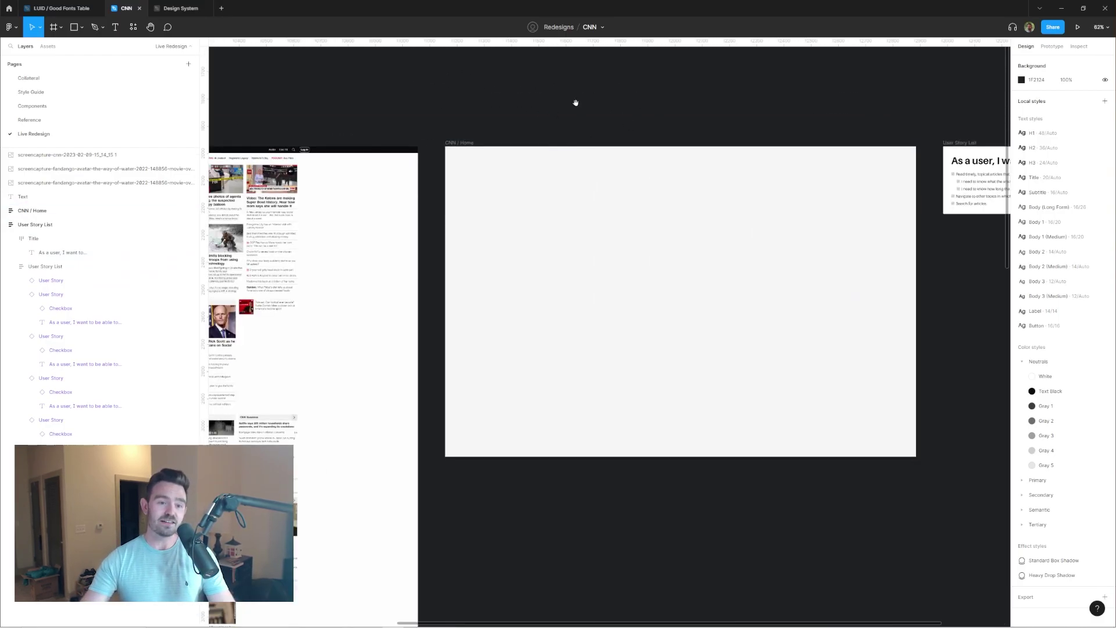
{"action": "left_click_drag", "start_coordinate": [576, 102], "coordinate": [436, 172]}
{"action": "scroll", "coordinate": [409, 260], "scroll_direction": "up", "scroll_amount": 3}
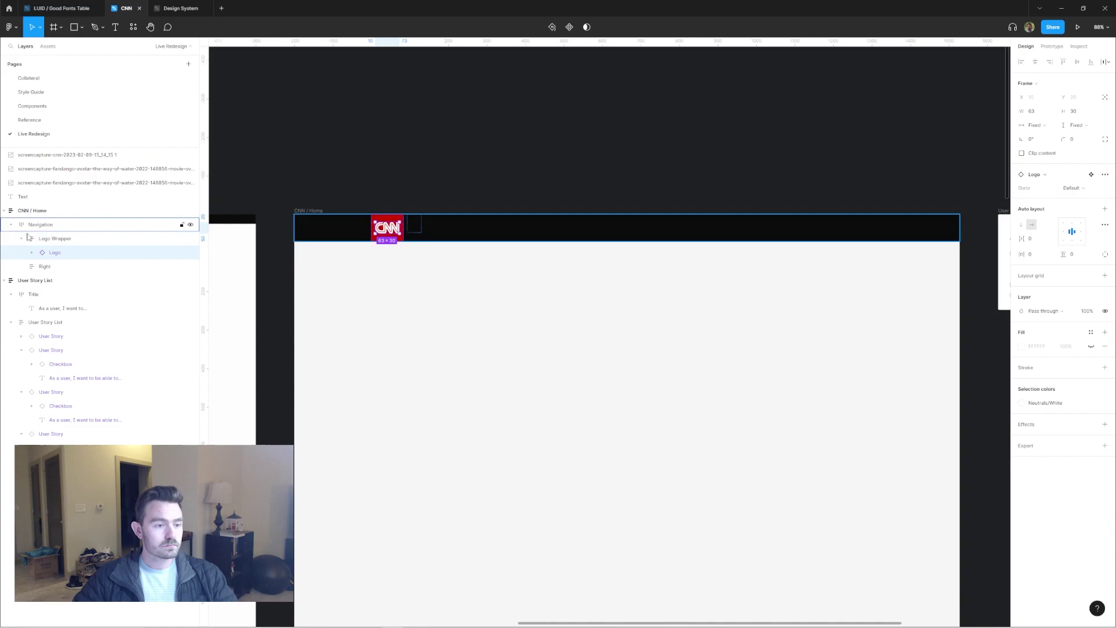
{"action": "left_click", "coordinate": [87, 252]}
{"action": "key", "text": "ctrl+v"}
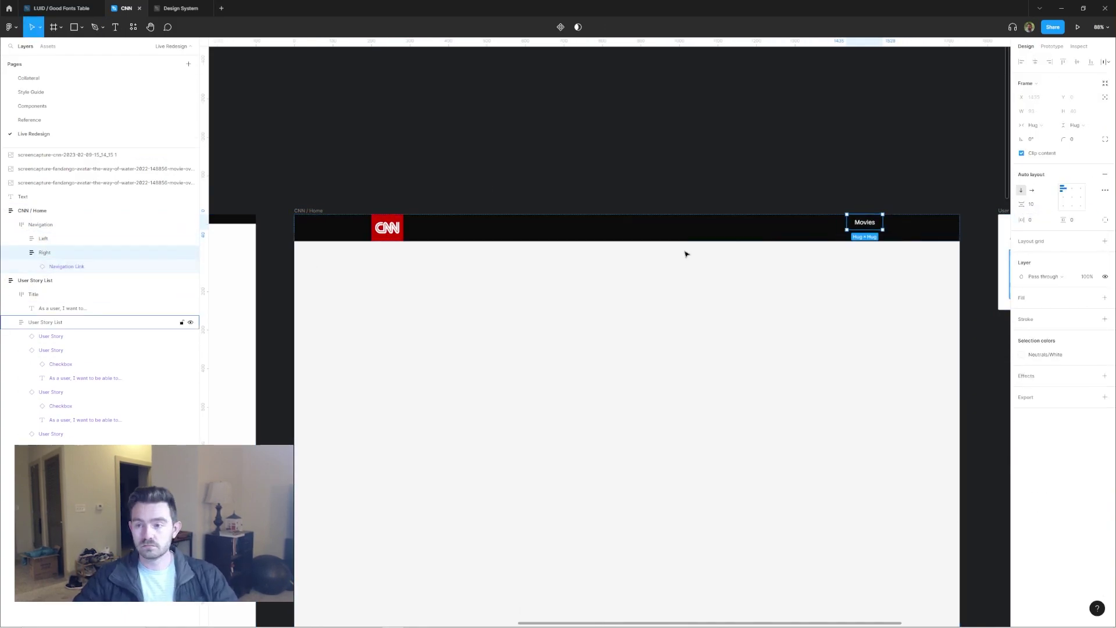
{"action": "key", "text": "shift+a"}
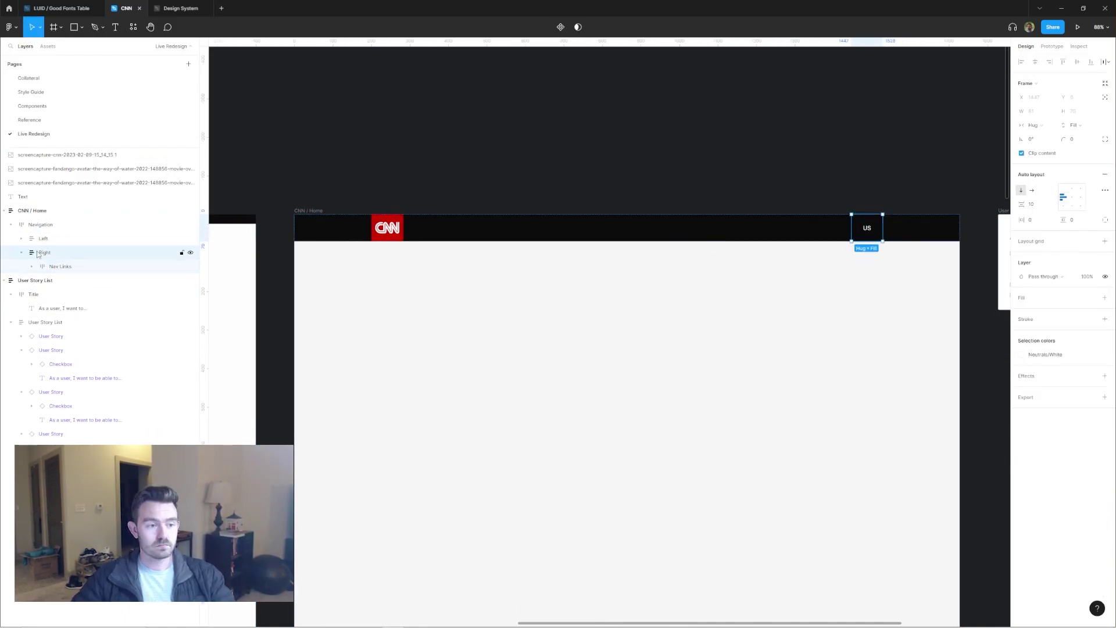
{"action": "key", "text": "ctrl+d"}
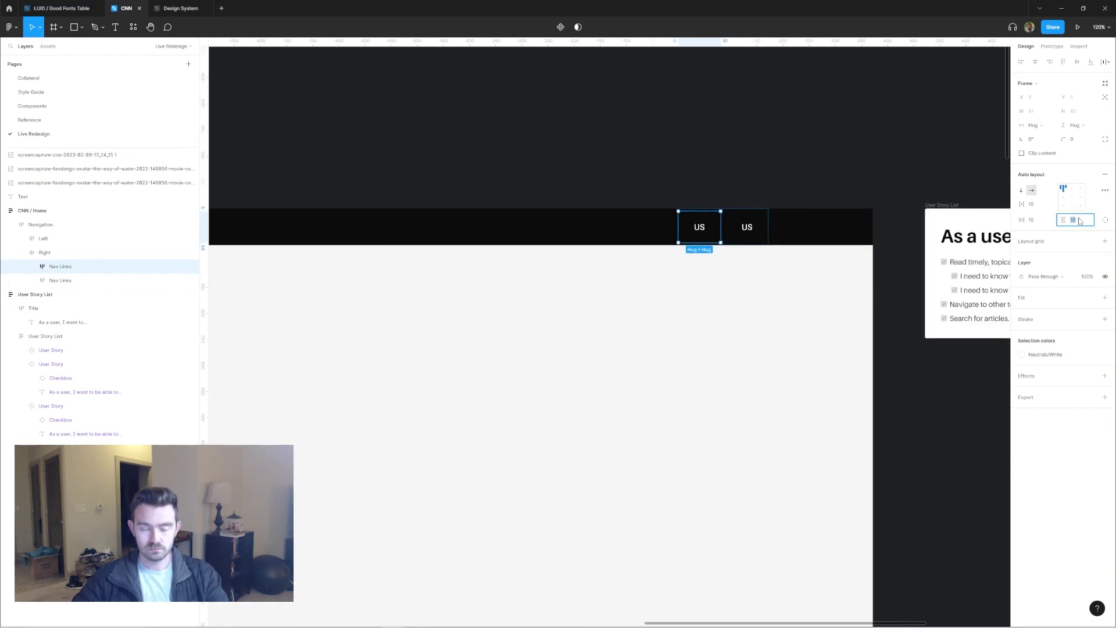
{"action": "left_click", "coordinate": [79, 322]}
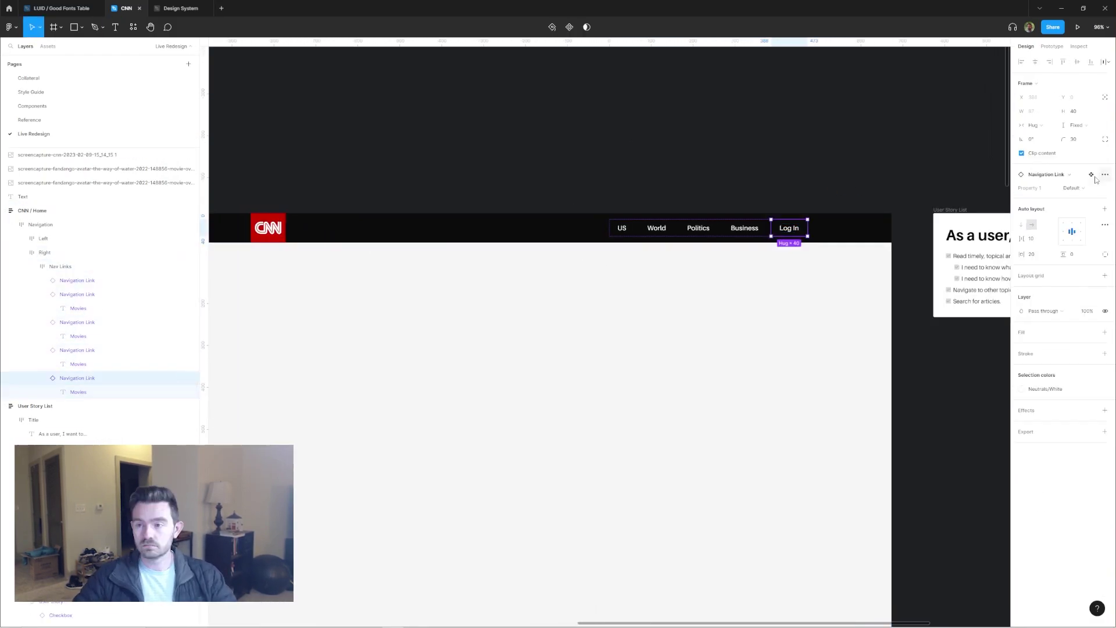
- Switch the Log In link's Property 1 to the CTA variant
{"action": "left_click", "coordinate": [1071, 188]}
{"action": "left_click", "coordinate": [1047, 413]}
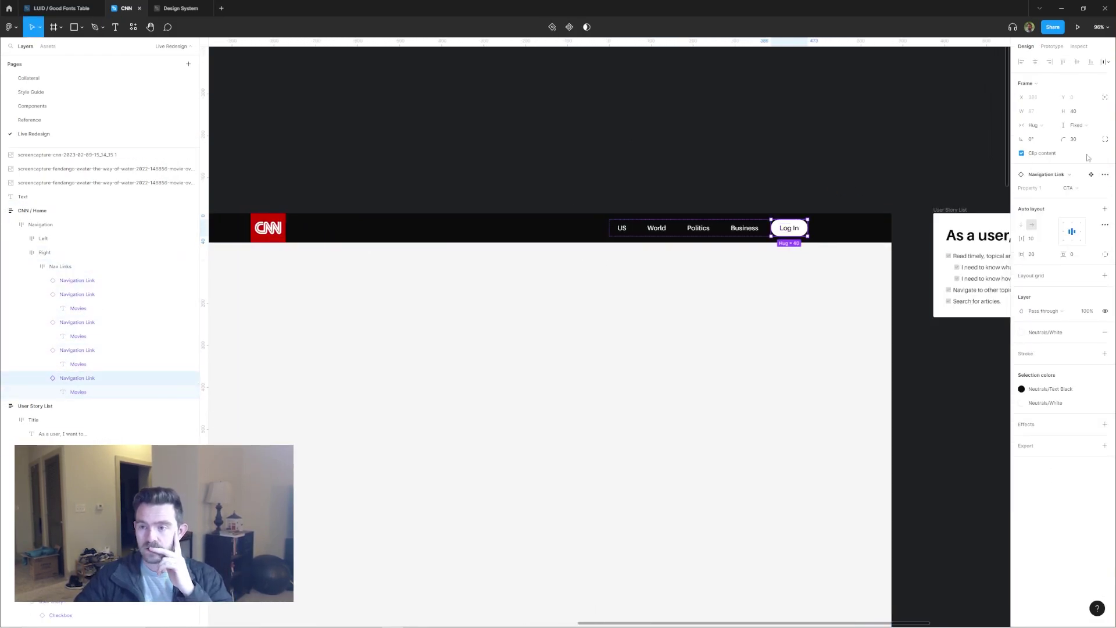
{"action": "scroll", "coordinate": [898, 172], "scroll_direction": "up", "scroll_amount": 5}
{"action": "left_click", "coordinate": [713, 174]}
{"action": "scroll", "coordinate": [713, 174], "scroll_direction": "down", "scroll_amount": 3}
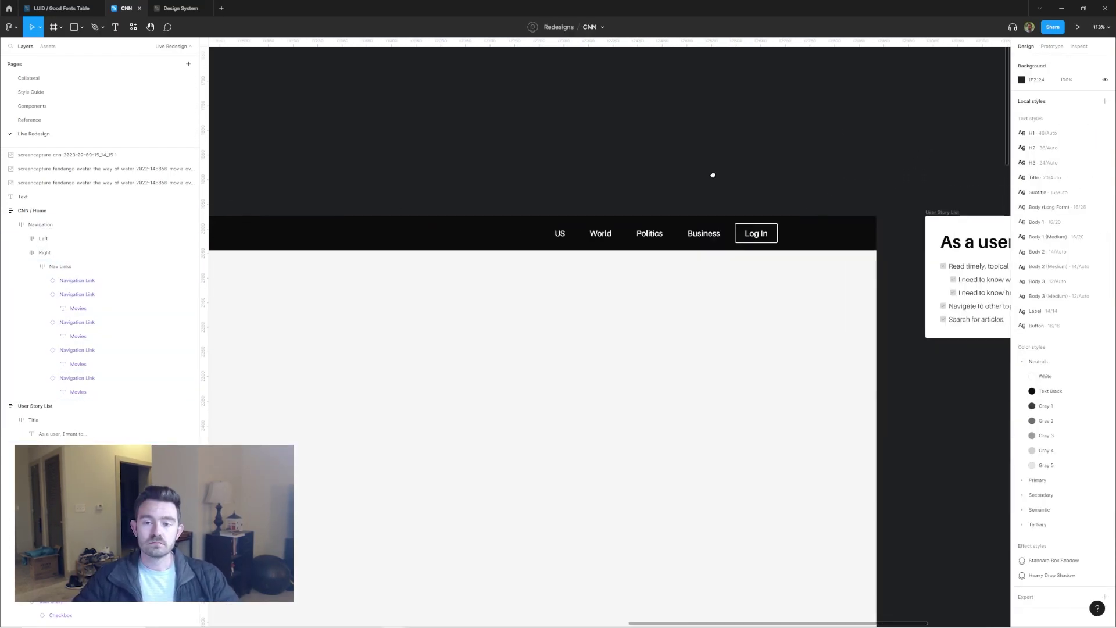
- Replace the grey placeholder with the Search CNN input and make its text Neutrals/White
{"action": "scroll", "coordinate": [611, 254], "scroll_direction": "left", "scroll_amount": 5}
{"action": "left_click", "coordinate": [611, 255], "text": "ctrl"}
{"action": "key", "text": "ctrl+shift+r"}
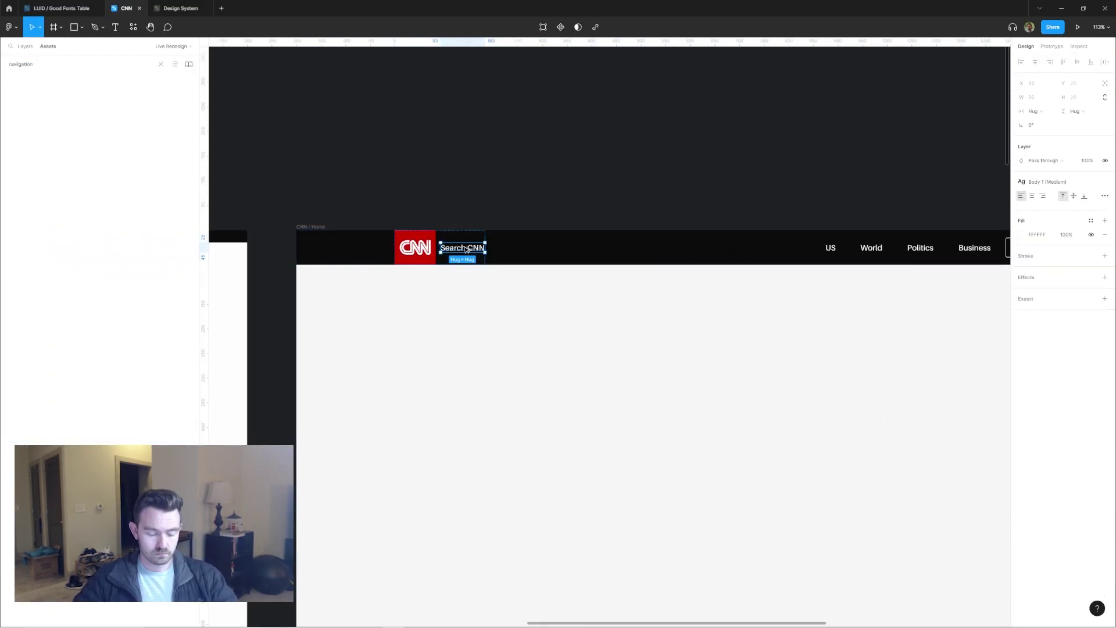
{"action": "left_click", "coordinate": [1090, 356]}
{"action": "left_click", "coordinate": [944, 409]}
{"action": "scroll", "coordinate": [448, 249], "scroll_direction": "up", "scroll_amount": 3}
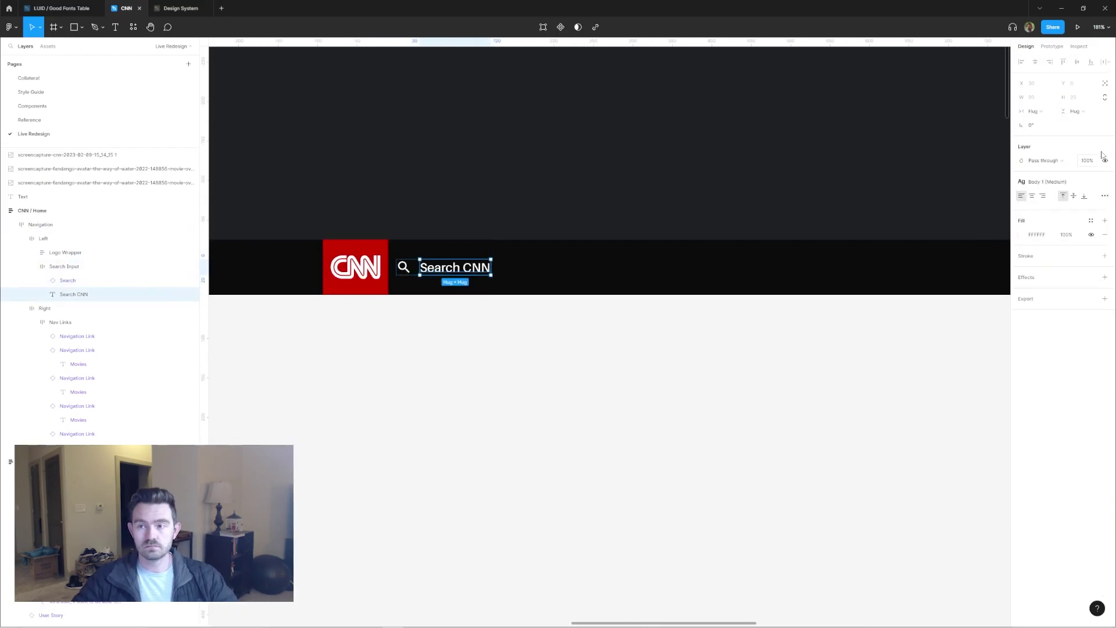
{"action": "scroll", "coordinate": [448, 254], "scroll_direction": "down", "scroll_amount": 1}
{"action": "scroll", "coordinate": [436, 273], "scroll_direction": "up", "scroll_amount": 2}
{"action": "left_click", "coordinate": [531, 222]}
{"action": "scroll", "coordinate": [531, 222], "scroll_direction": "down", "scroll_amount": 5}
{"action": "scroll", "coordinate": [582, 175], "scroll_direction": "up", "scroll_amount": 2}
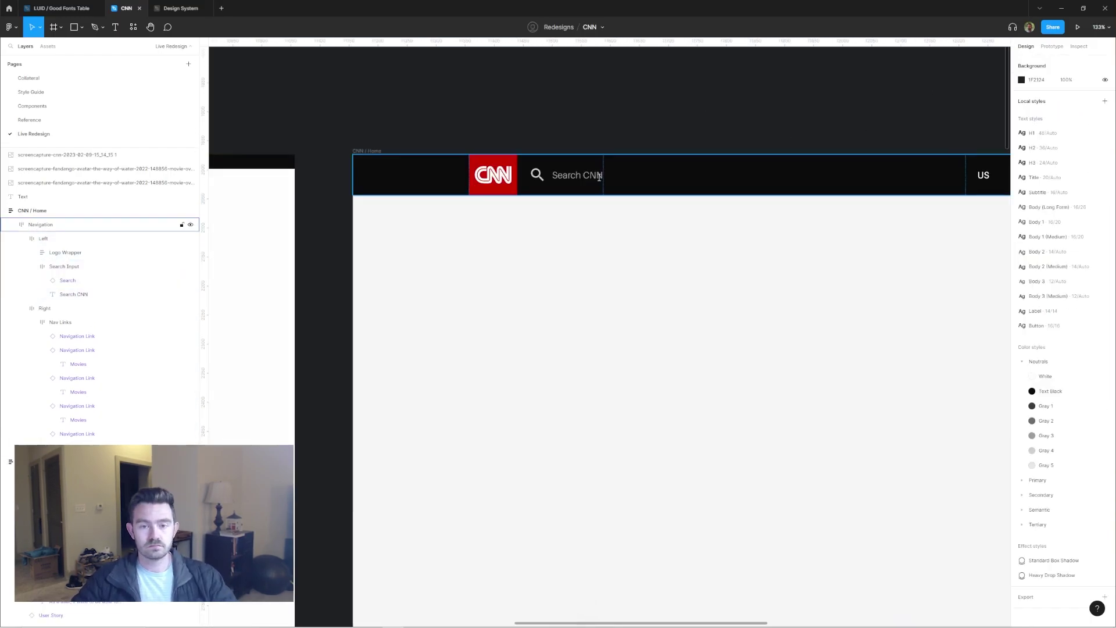
{"action": "scroll", "coordinate": [628, 95], "scroll_direction": "down", "scroll_amount": 2}
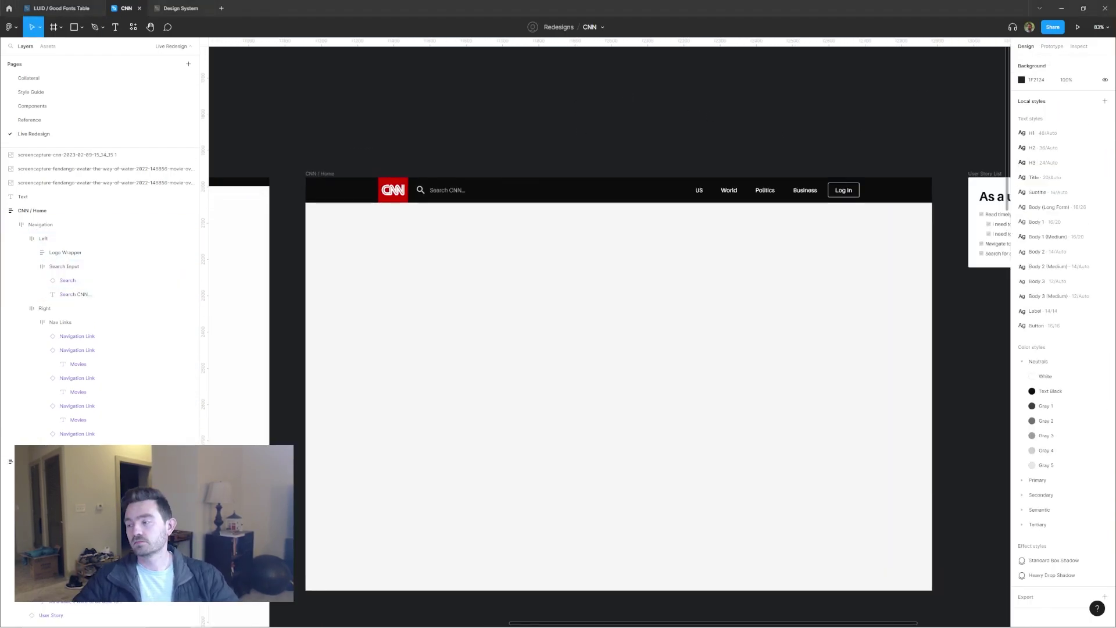
{"action": "scroll", "coordinate": [720, 145], "scroll_direction": "up", "scroll_amount": 2}
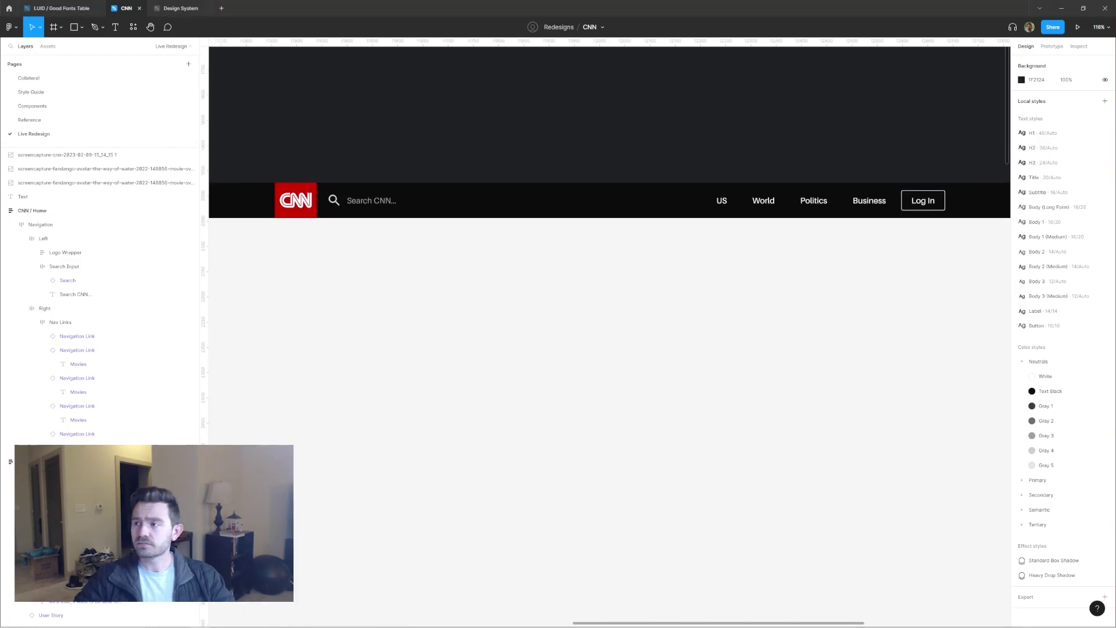
- Unhide the All Topics navigation link and draw a short vertical divider before Log In
{"action": "left_click", "coordinate": [191, 434]}
{"action": "left_click", "coordinate": [77, 434]}
{"action": "scroll", "coordinate": [814, 175], "scroll_direction": "up", "scroll_amount": 3}
{"action": "key", "text": "l"}
{"action": "left_click_drag", "start_coordinate": [745, 175], "coordinate": [744, 194]}
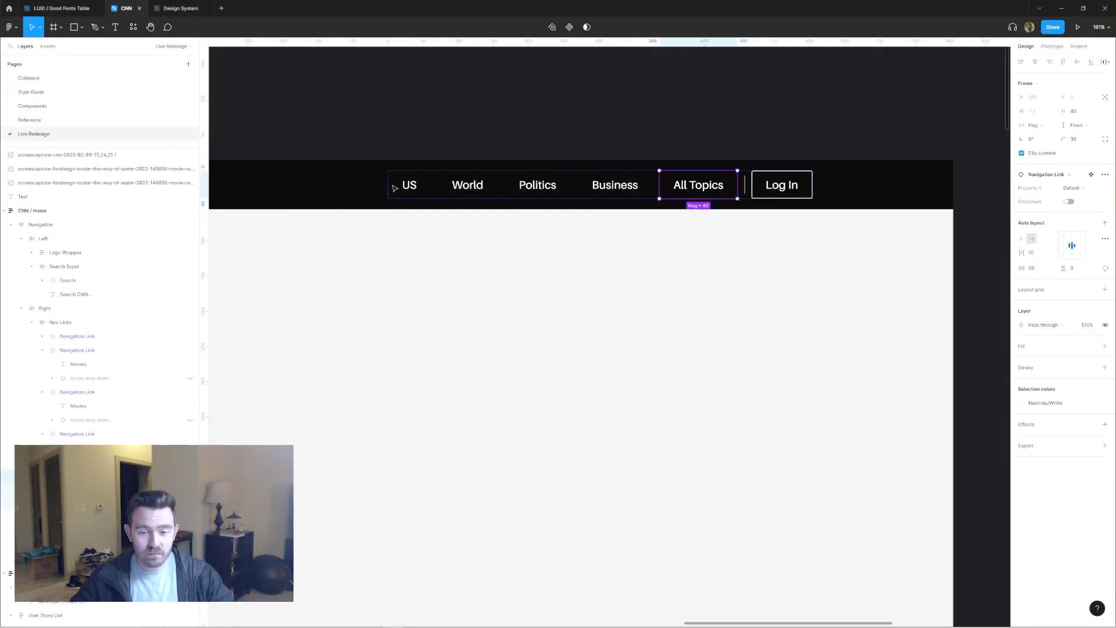
- Lower the nav dropdown arrow's opacity to 60%
{"action": "scroll", "coordinate": [725, 170], "scroll_direction": "up", "scroll_amount": 5}
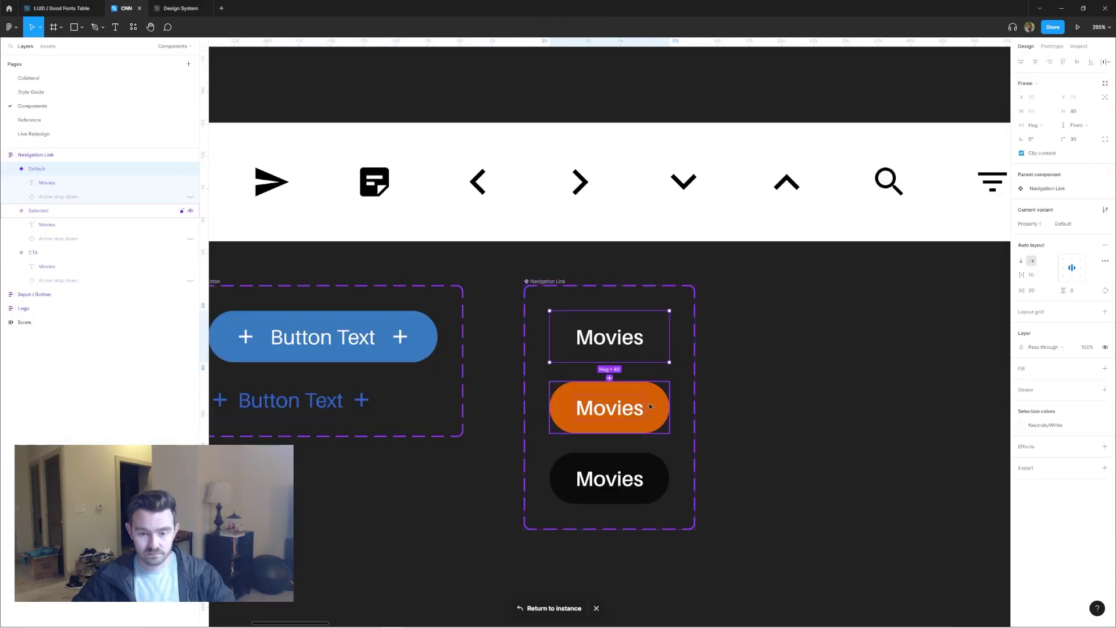
{"action": "key", "text": "6"}
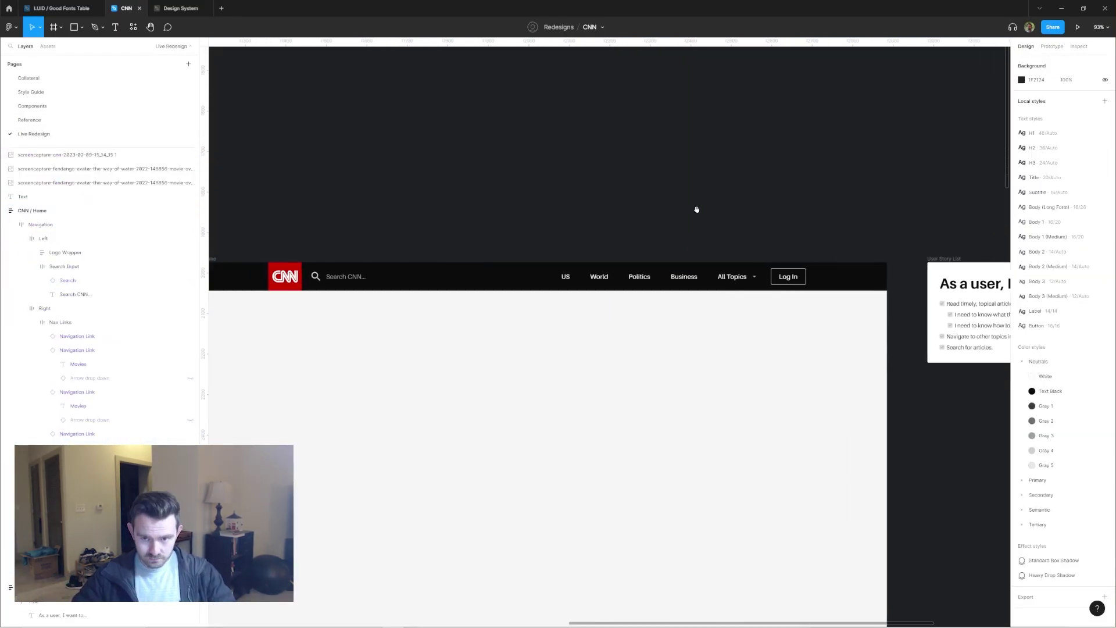
{"action": "scroll", "coordinate": [696, 209], "scroll_direction": "up", "scroll_amount": 3}
{"action": "left_click_drag", "start_coordinate": [249, 220], "coordinate": [530, 173]}
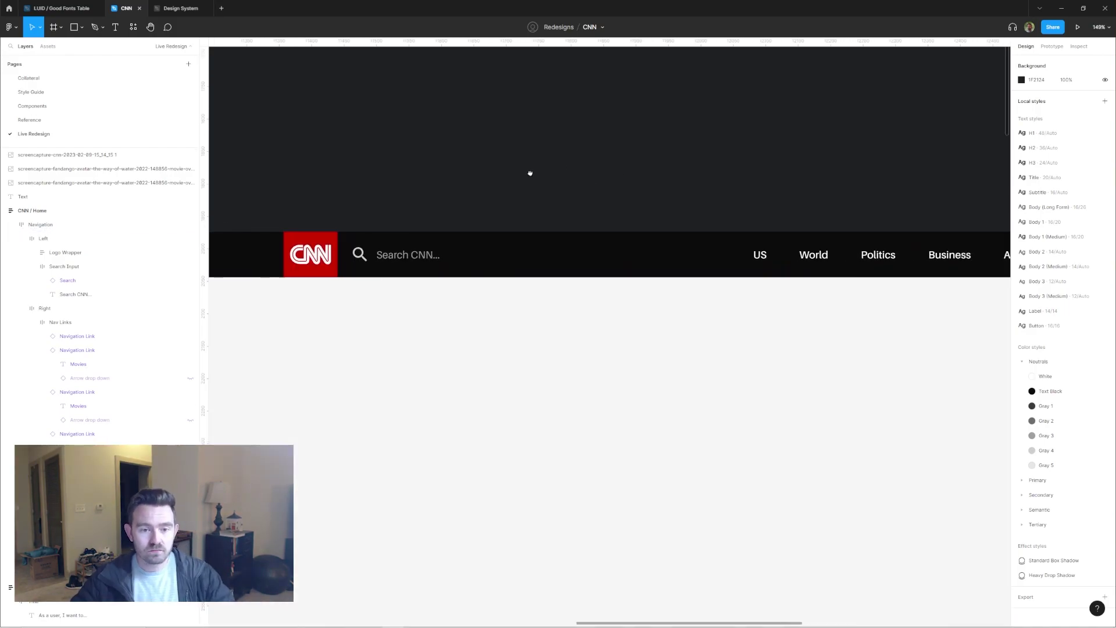
{"action": "scroll", "coordinate": [700, 182], "scroll_direction": "down", "scroll_amount": 3}
- Give the Search Input 20 left padding and a faint white fill, and widen it
{"action": "left_click", "coordinate": [413, 246], "text": "ctrl"}
{"action": "left_click", "coordinate": [1033, 220]}
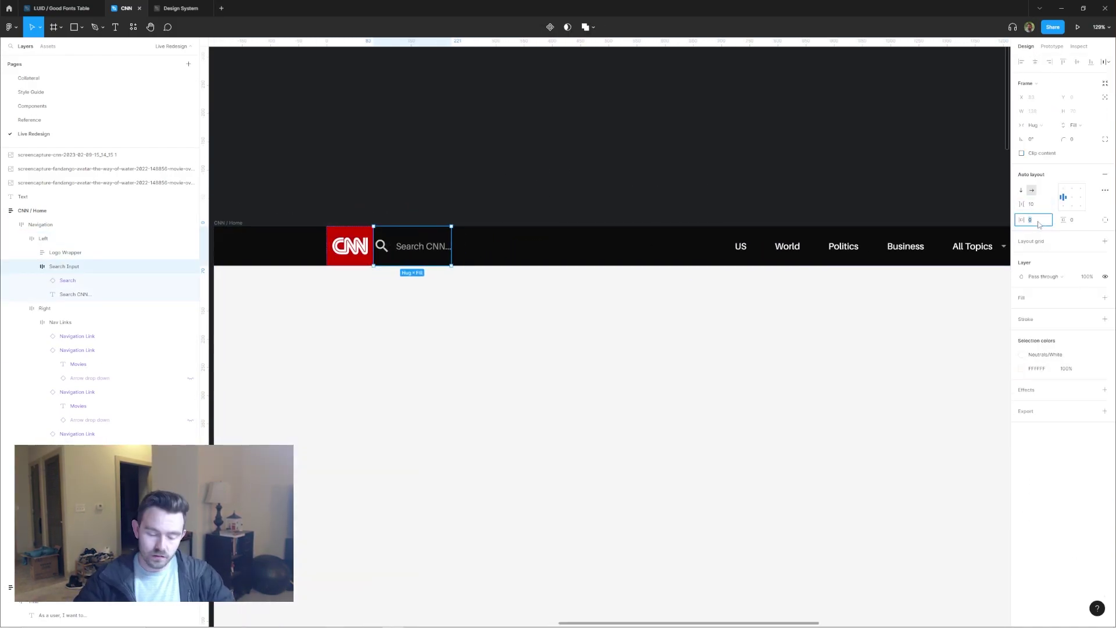
{"action": "key", "text": "Return"}
{"action": "left_click", "coordinate": [1105, 298]}
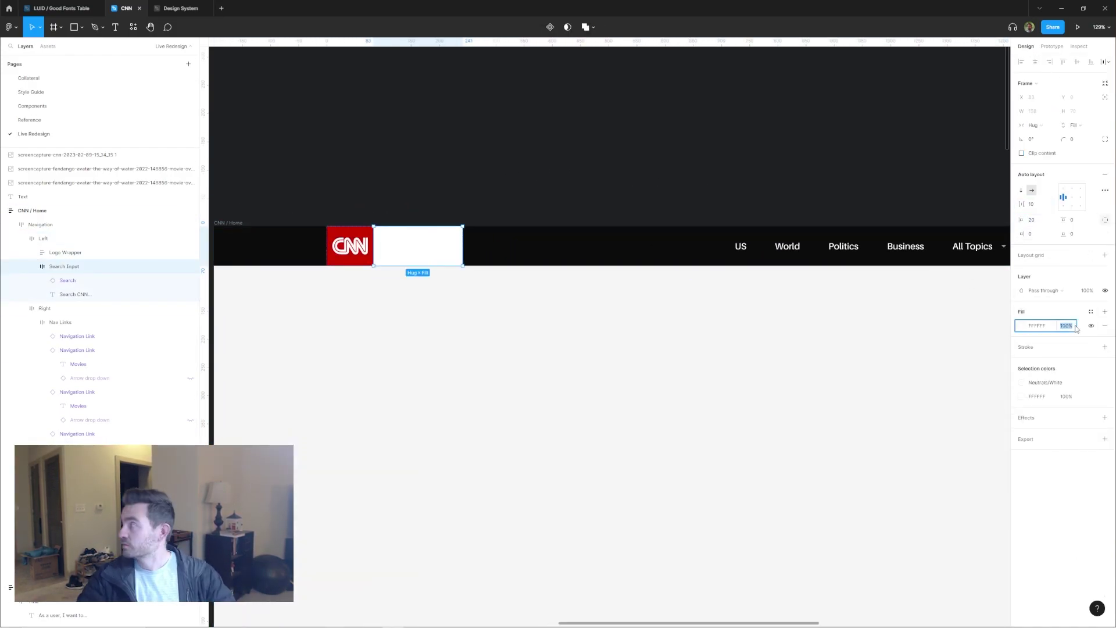
{"action": "left_click_drag", "start_coordinate": [464, 238], "coordinate": [690, 238]}
{"action": "scroll", "coordinate": [581, 200], "scroll_direction": "down", "scroll_amount": 5}
{"action": "scroll", "coordinate": [581, 199], "scroll_direction": "up", "scroll_amount": 5}
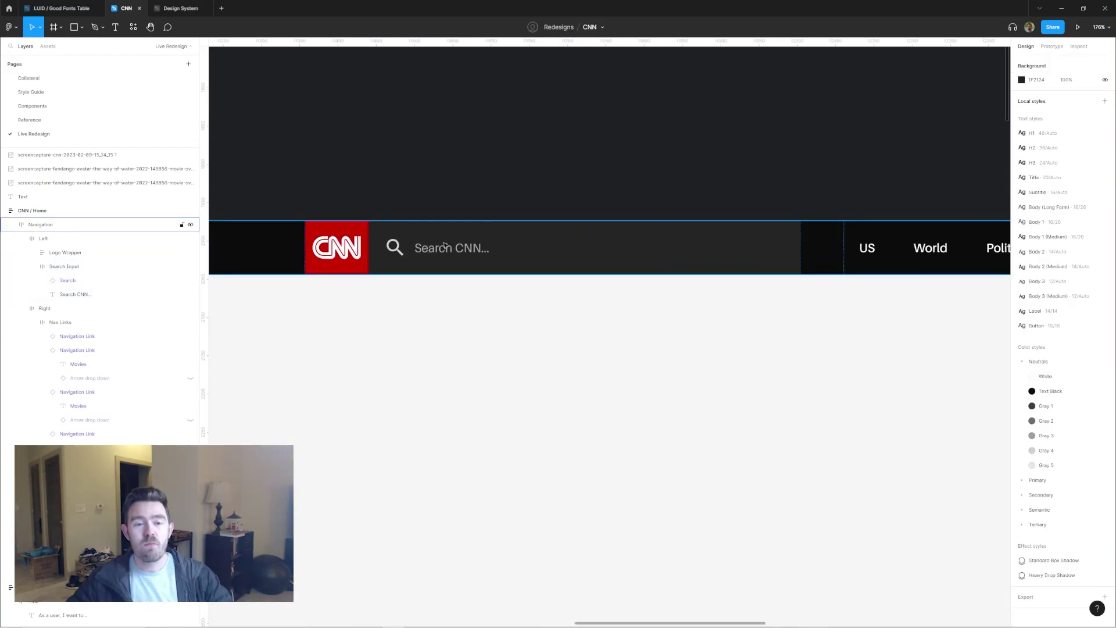
{"action": "left_click", "coordinate": [393, 246], "text": "ctrl"}
{"action": "key", "text": "Tab"}
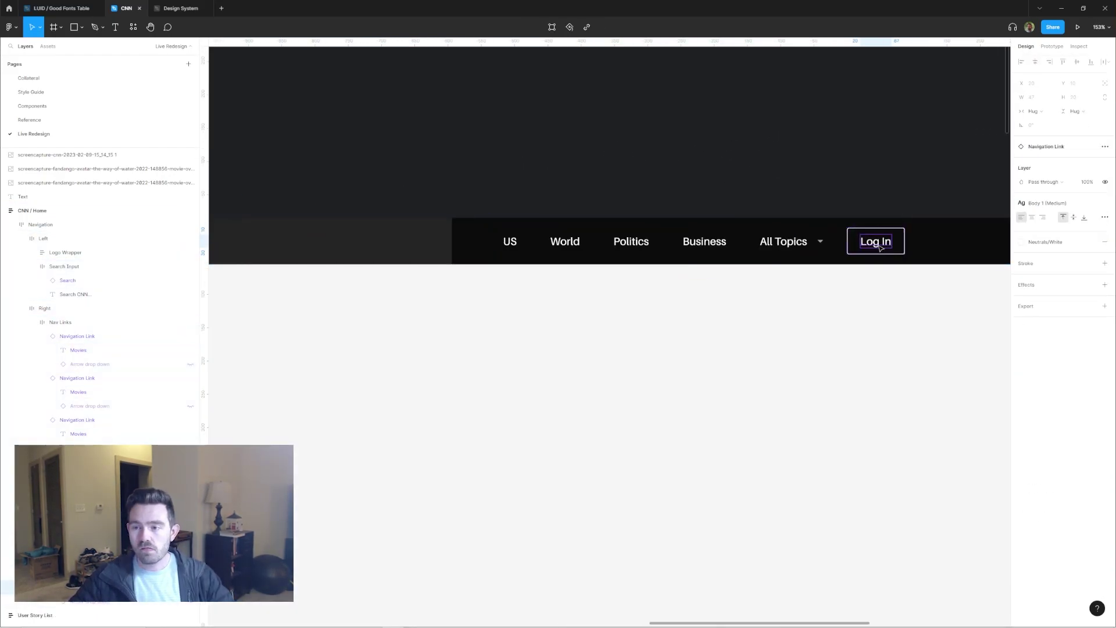
{"action": "scroll", "coordinate": [750, 323], "scroll_direction": "up", "scroll_amount": 3}
- Finish the Browse Topics label and delete its duplicate link on the left
{"action": "left_click", "coordinate": [661, 172]}
{"action": "scroll", "coordinate": [660, 172], "scroll_direction": "down", "scroll_amount": 5}
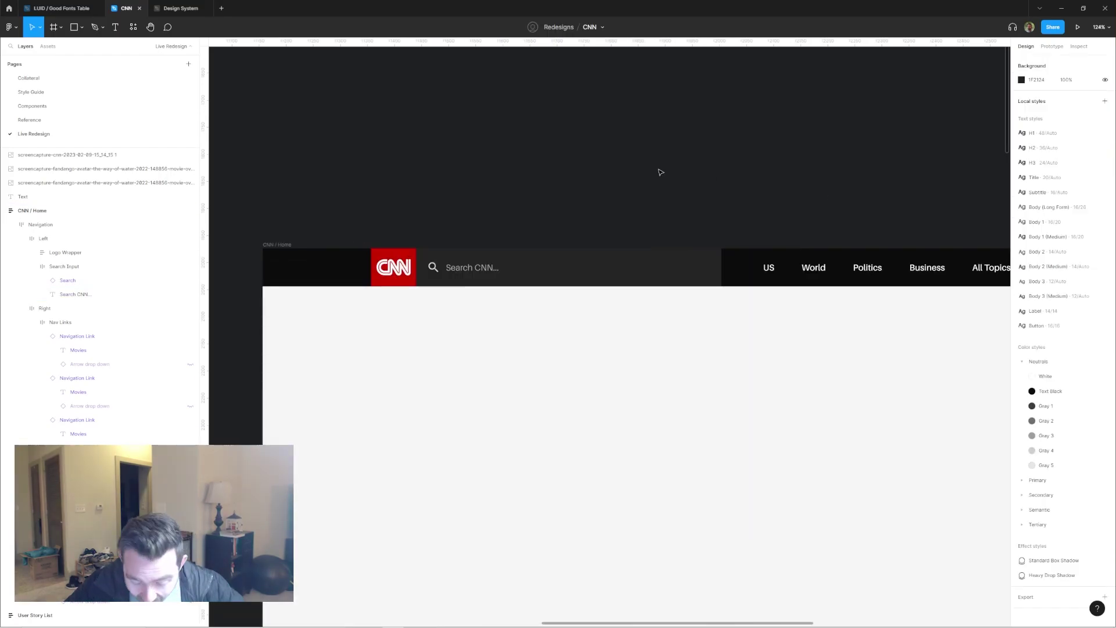
{"action": "scroll", "coordinate": [522, 261], "scroll_direction": "up", "scroll_amount": 3}
{"action": "scroll", "coordinate": [701, 186], "scroll_direction": "down", "scroll_amount": 3}
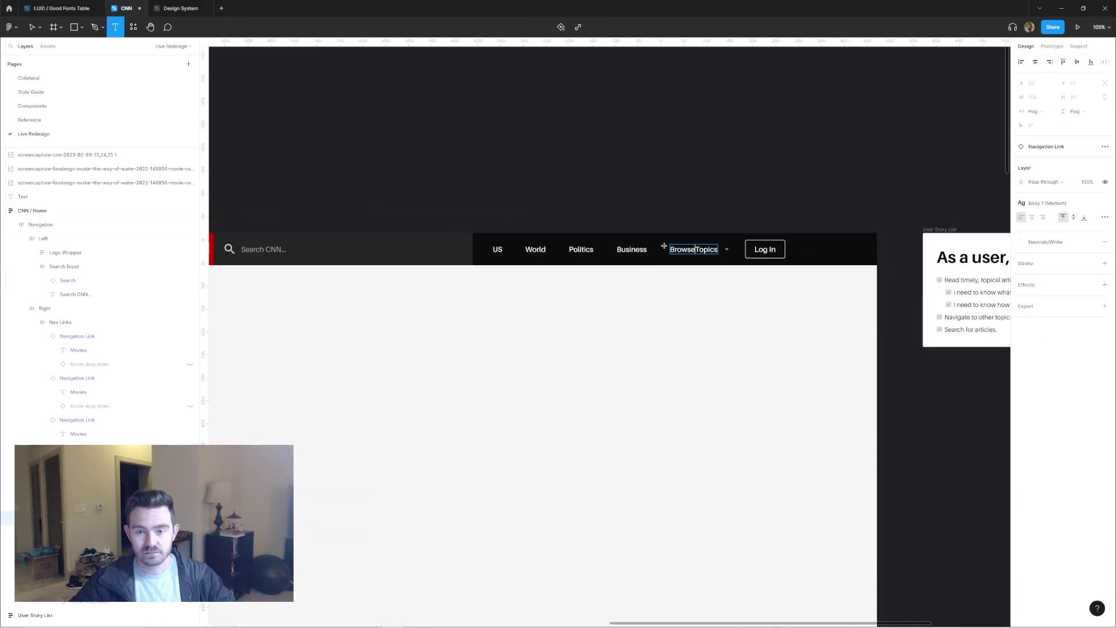
{"action": "key", "text": "Escape"}
{"action": "scroll", "coordinate": [780, 237], "scroll_direction": "down", "scroll_amount": 2}
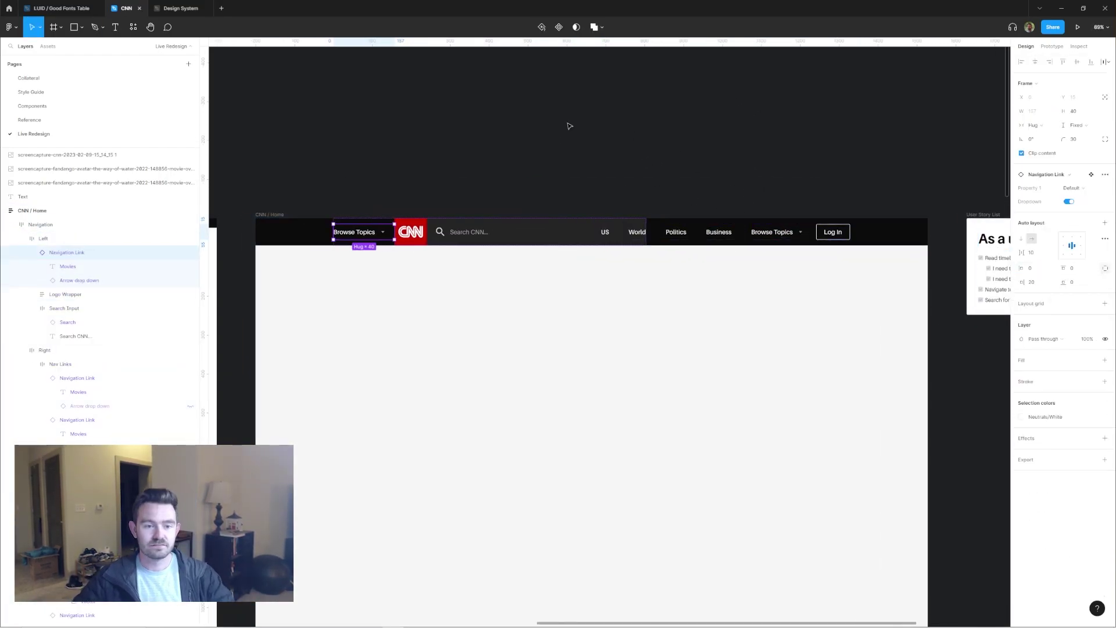
{"action": "key", "text": "Delete"}
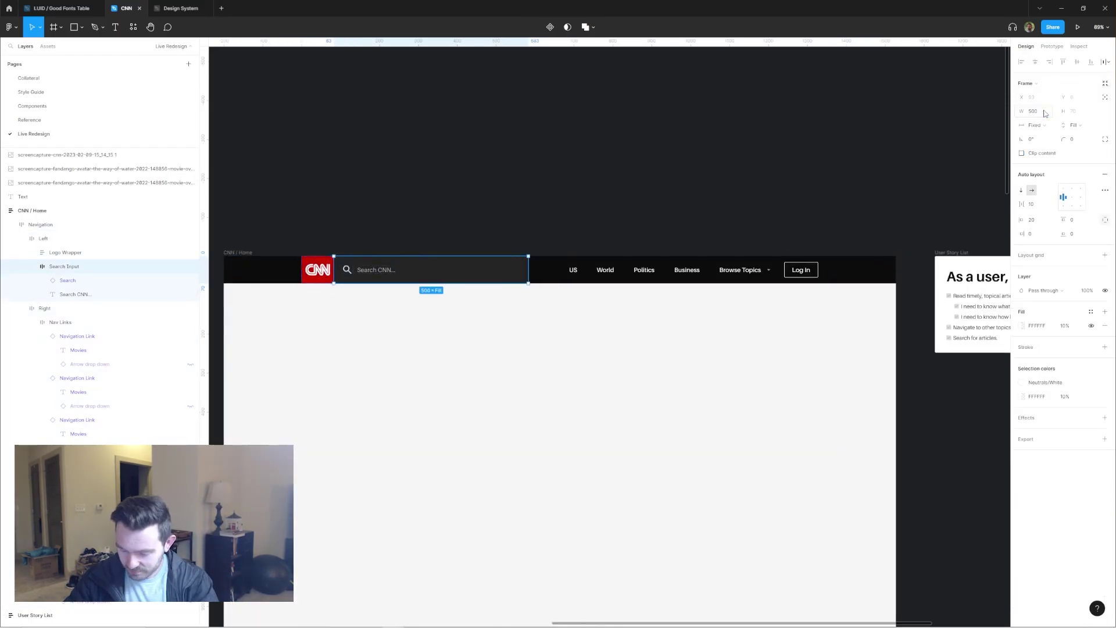
{"action": "left_click", "coordinate": [631, 173]}
{"action": "scroll", "coordinate": [639, 151], "scroll_direction": "down", "scroll_amount": 3}
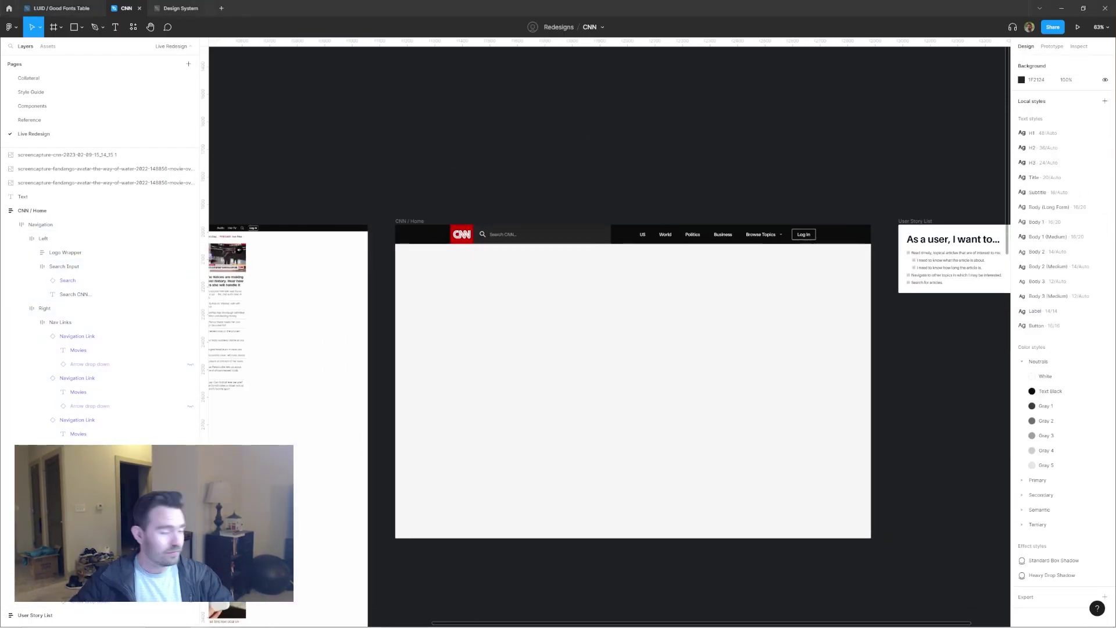
{"action": "scroll", "coordinate": [536, 240], "scroll_direction": "up", "scroll_amount": 4}
- Review the CNN logo, All Topics link and the navigation frame's fill colour style
{"action": "left_click", "coordinate": [403, 267]}
{"action": "scroll", "coordinate": [568, 256], "scroll_direction": "down", "scroll_amount": 2}
{"action": "left_click", "coordinate": [604, 223]}
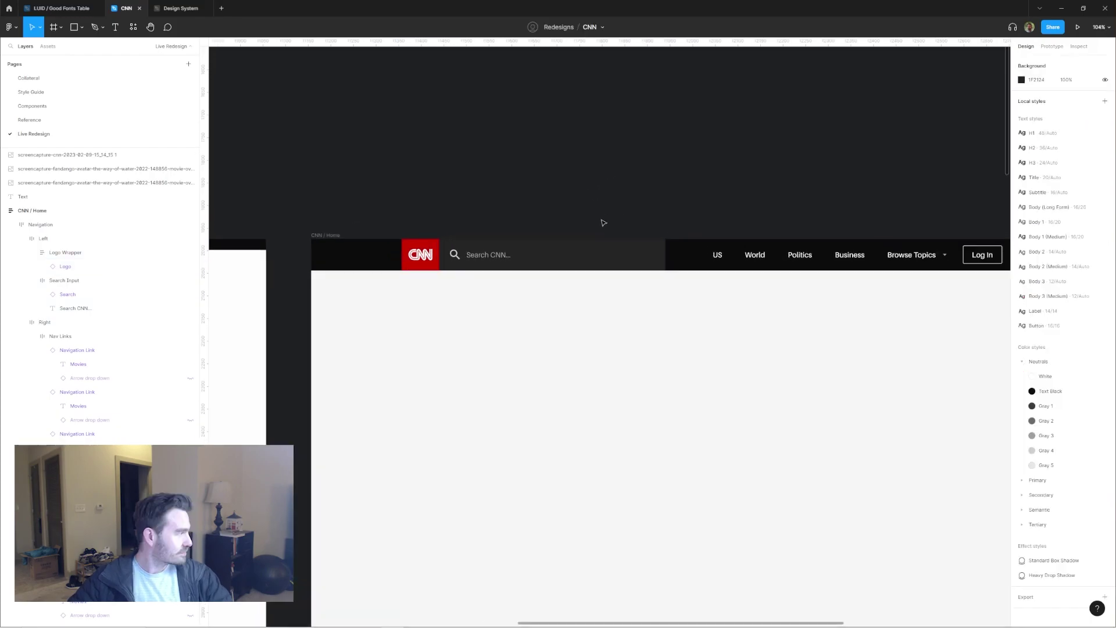
{"action": "scroll", "coordinate": [640, 191], "scroll_direction": "down", "scroll_amount": 2}
{"action": "scroll", "coordinate": [746, 220], "scroll_direction": "down", "scroll_amount": 2}
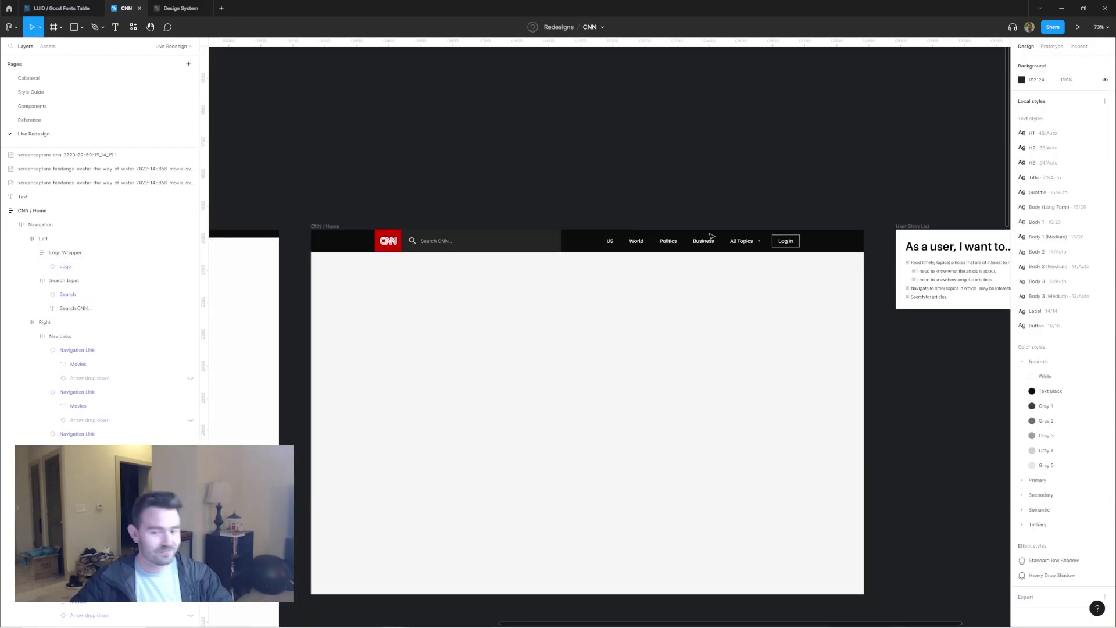
{"action": "scroll", "coordinate": [744, 256], "scroll_direction": "up", "scroll_amount": 4}
{"action": "left_click", "coordinate": [742, 223]}
{"action": "scroll", "coordinate": [742, 223], "scroll_direction": "up", "scroll_amount": 2}
{"action": "scroll", "coordinate": [741, 222], "scroll_direction": "right", "scroll_amount": 2}
{"action": "scroll", "coordinate": [738, 199], "scroll_direction": "down", "scroll_amount": 3}
{"action": "left_click", "coordinate": [738, 199]}
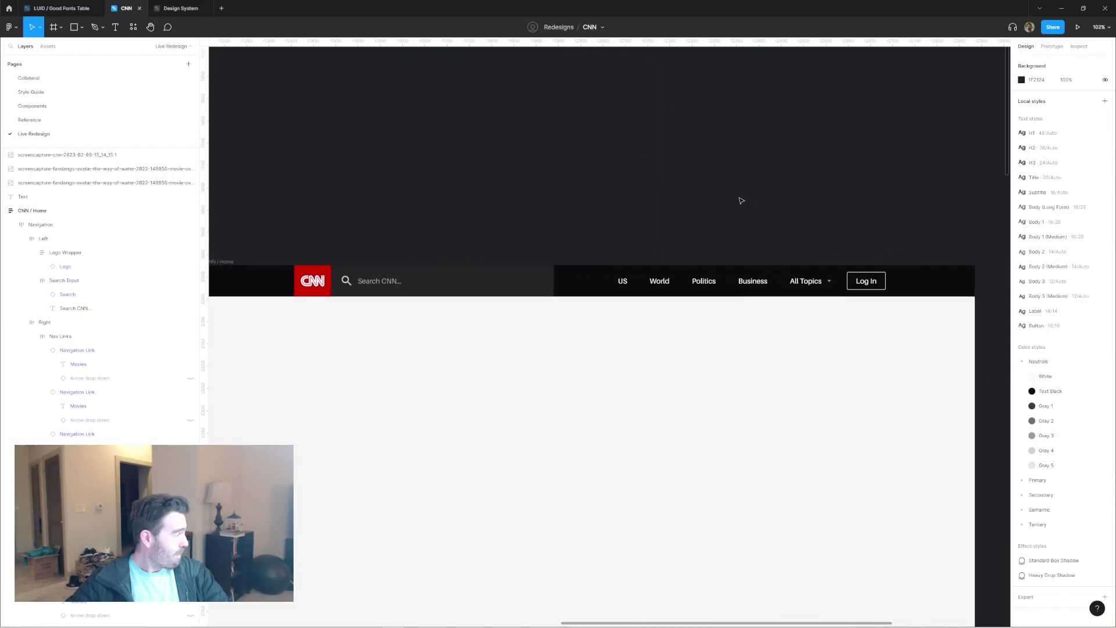
{"action": "scroll", "coordinate": [741, 200], "scroll_direction": "down", "scroll_amount": 2}
{"action": "scroll", "coordinate": [578, 186], "scroll_direction": "up", "scroll_amount": 1}
{"action": "left_click", "coordinate": [789, 216]}
{"action": "left_click", "coordinate": [1022, 297]}
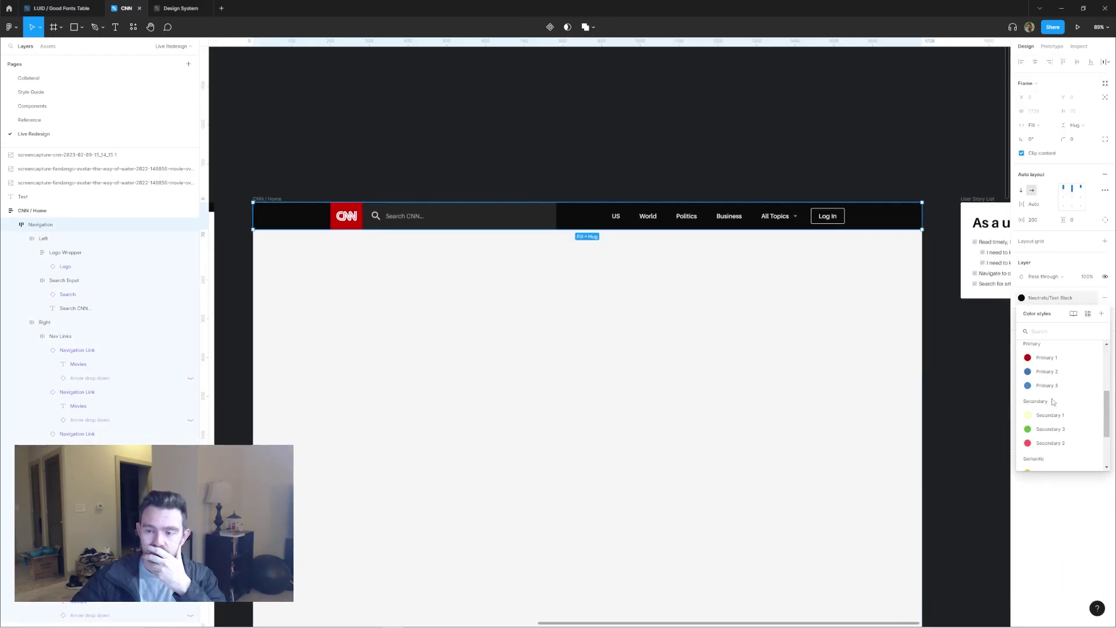
{"action": "key", "text": "Escape"}
{"action": "key", "text": "Escape"}
{"action": "scroll", "coordinate": [609, 117], "scroll_direction": "down", "scroll_amount": 2}
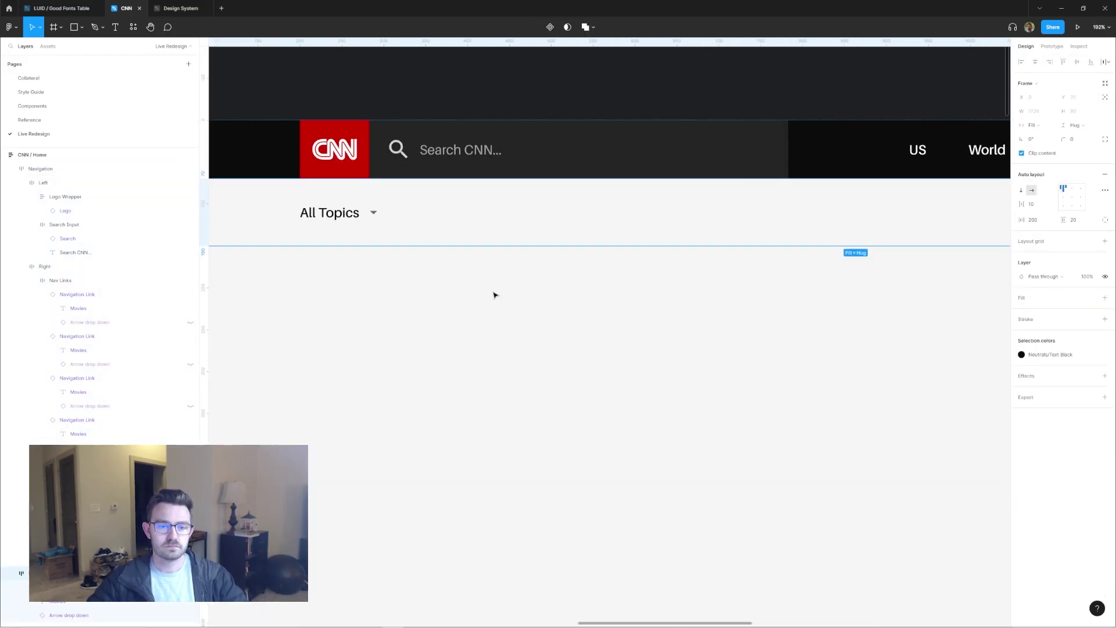
- Add a frame in Section: Hero named Body with Fill × Fill auto layout
{"action": "key", "text": "shift+2"}
{"action": "key", "text": "c"}
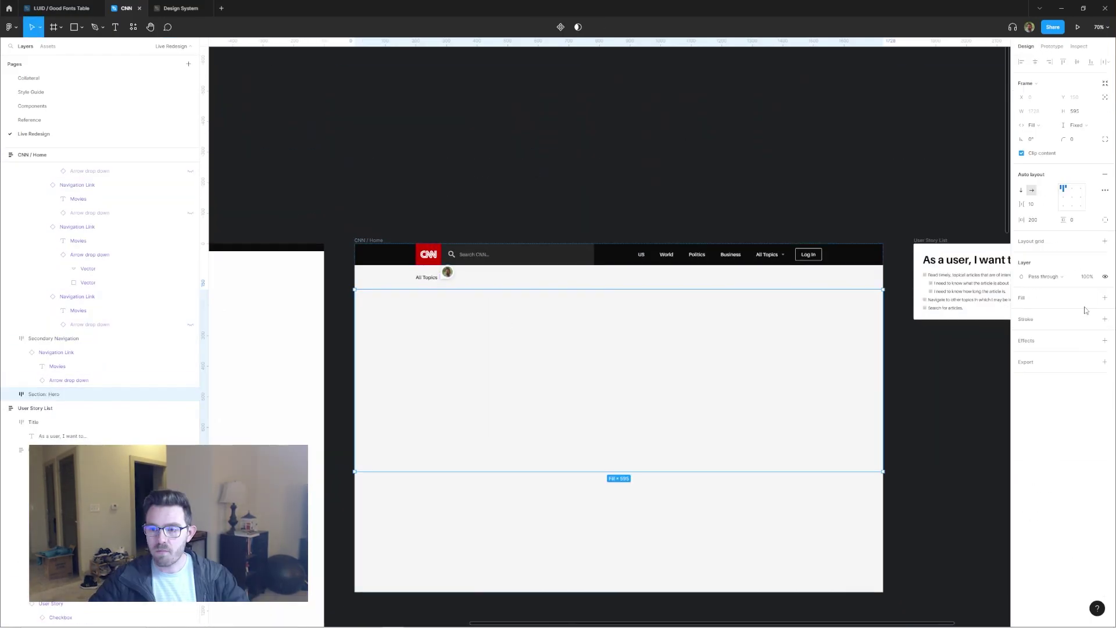
{"action": "double_click", "coordinate": [73, 408]}
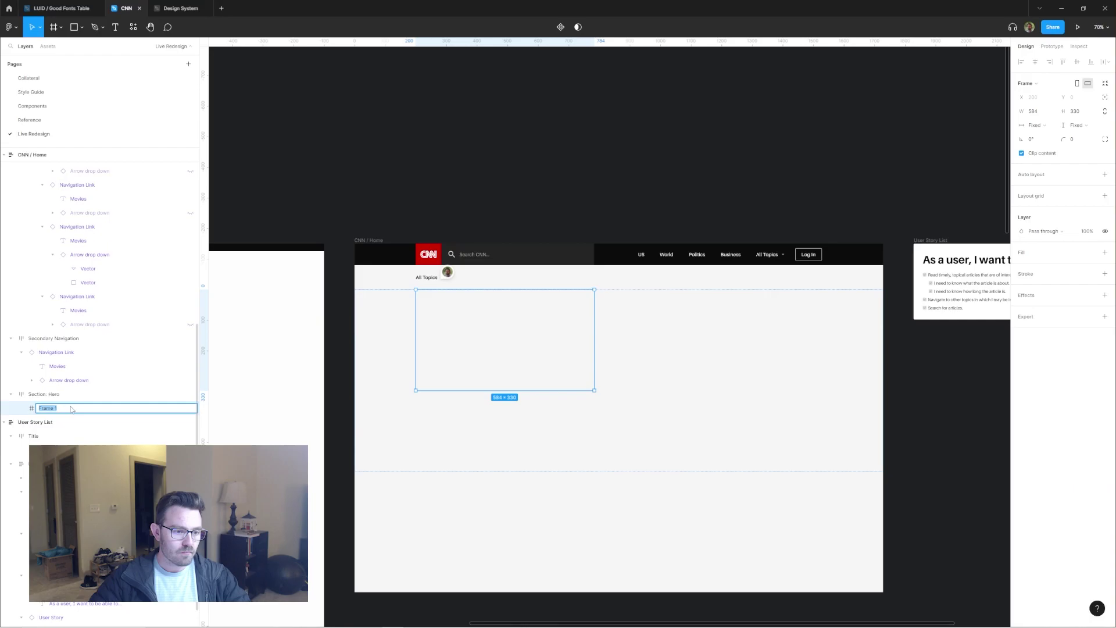
{"action": "type", "text": "Body"}
{"action": "key", "text": "Return"}
{"action": "key", "text": "shift+a"}
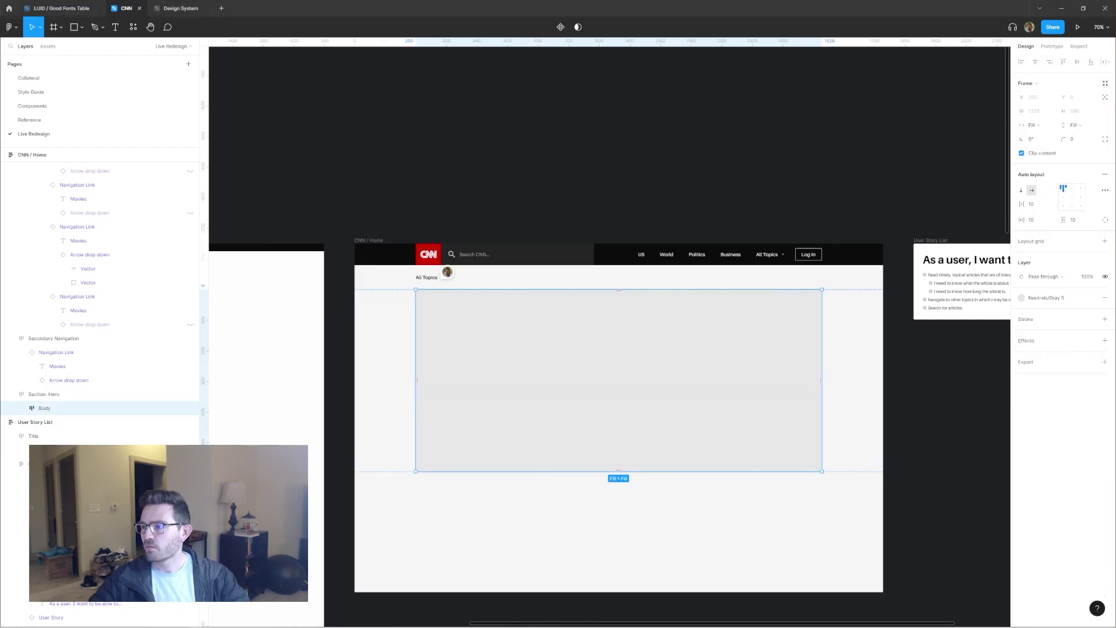
- Give Body the dark Neutrals/Gray 1 fill style, checking cnn.com for reference
{"action": "key", "text": "alt+Tab"}
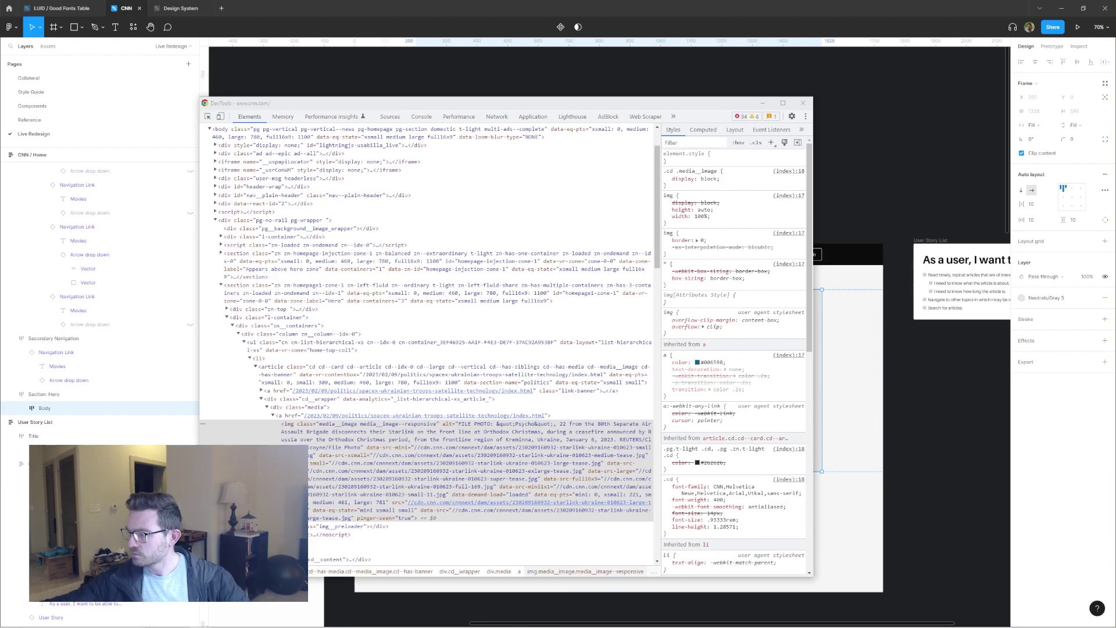
{"action": "key", "text": "alt+Tab"}
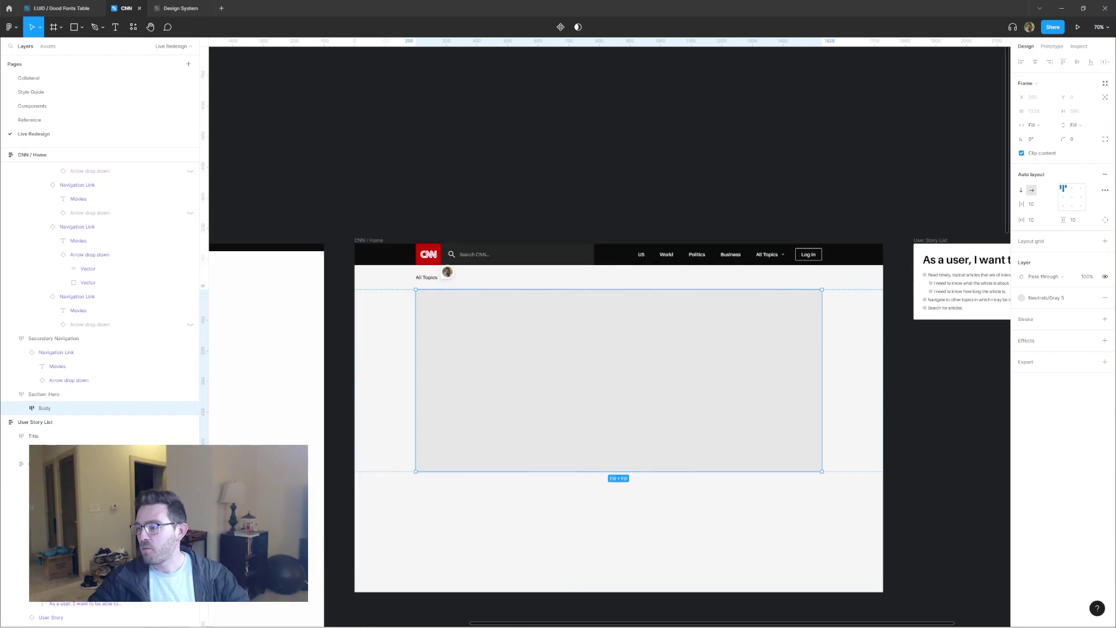
{"action": "left_click", "coordinate": [1066, 302]}
{"action": "left_click", "coordinate": [1035, 374]}
{"action": "scroll", "coordinate": [610, 336], "scroll_direction": "up", "scroll_amount": 3}
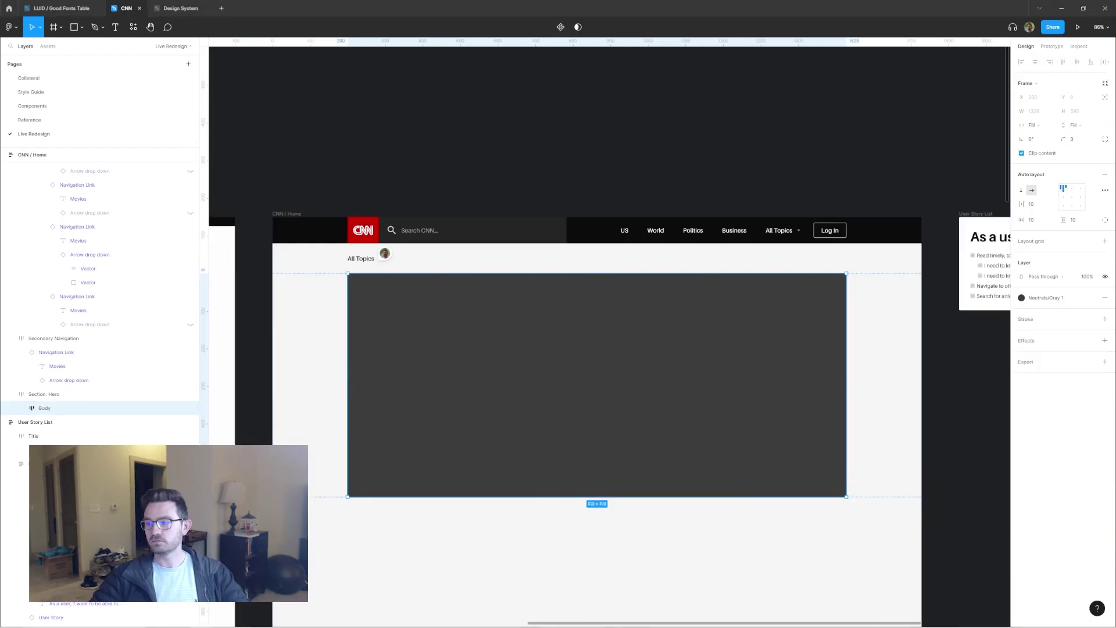
- Create a Main frame inside Body and give it the satellite photo as an image fill
{"action": "key", "text": "ctrl+v"}
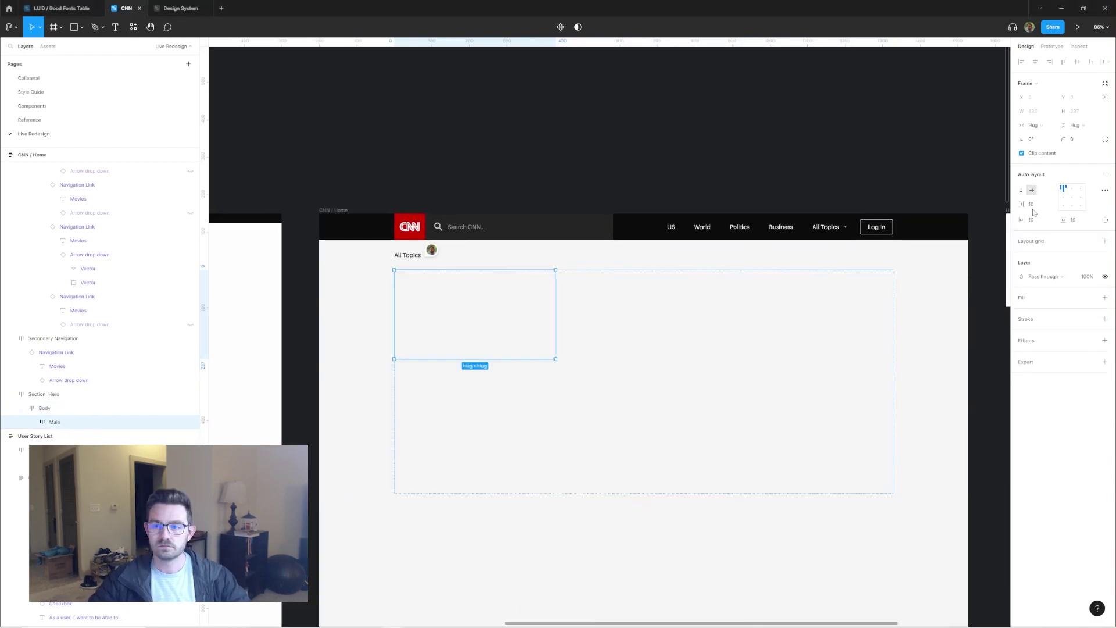
{"action": "left_click", "coordinate": [1105, 298]}
{"action": "left_click", "coordinate": [1022, 312]}
{"action": "left_click", "coordinate": [921, 314]}
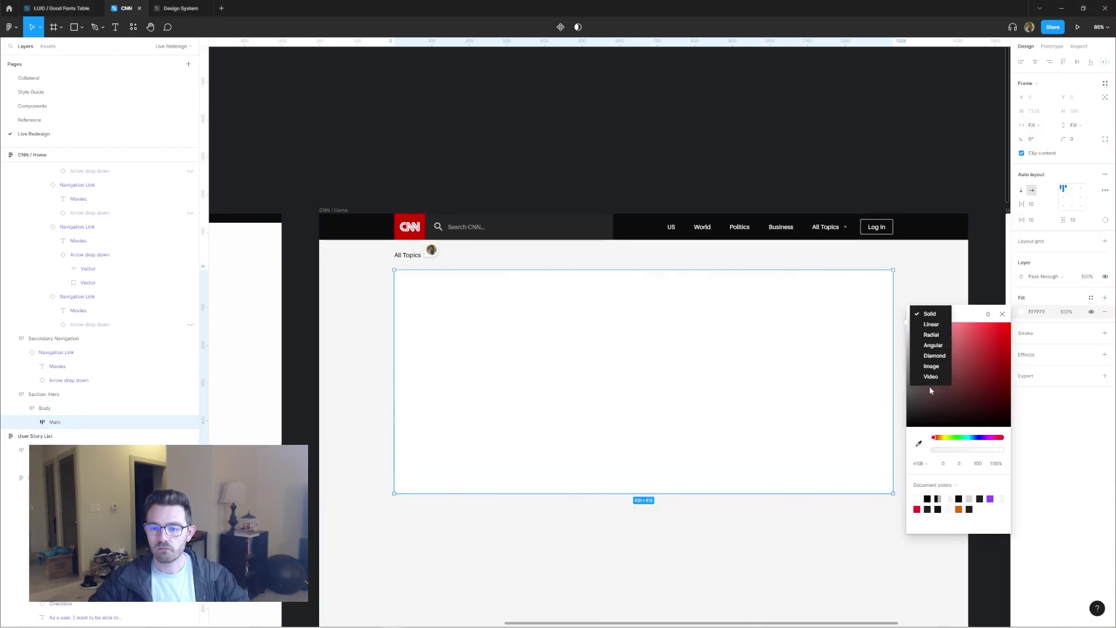
{"action": "left_click", "coordinate": [934, 369]}
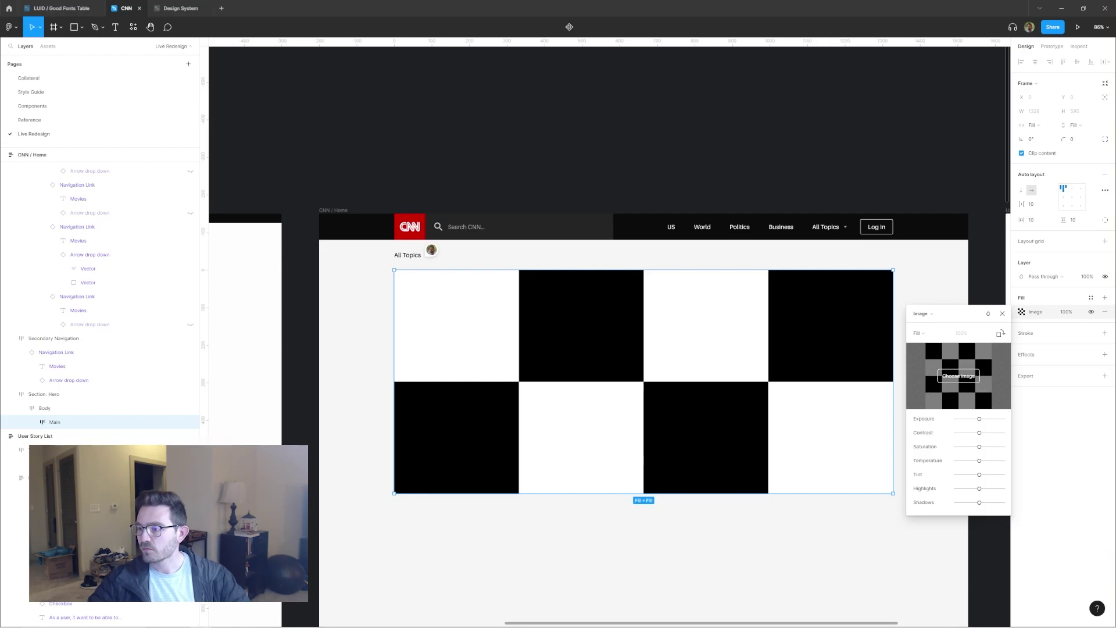
{"action": "scroll", "coordinate": [640, 378], "scroll_direction": "up", "scroll_amount": 3}
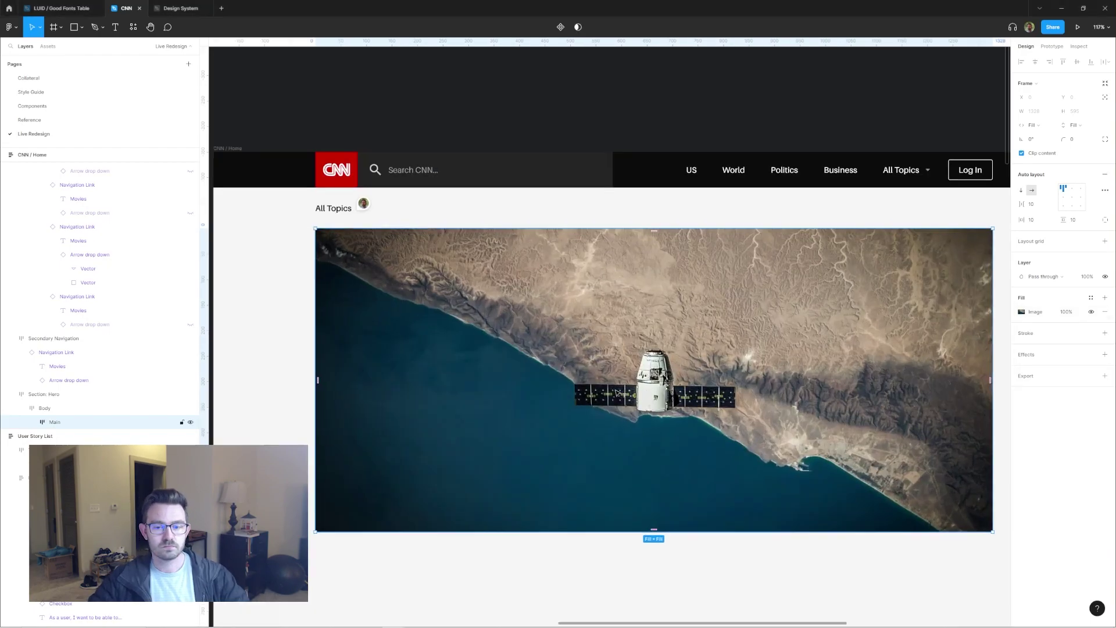
- Overlay a 40% #0C0C0C fill on the photo and paste the SpaceX headline on top
{"action": "left_click", "coordinate": [1105, 298]}
{"action": "scroll", "coordinate": [640, 378], "scroll_direction": "down", "scroll_amount": 3}
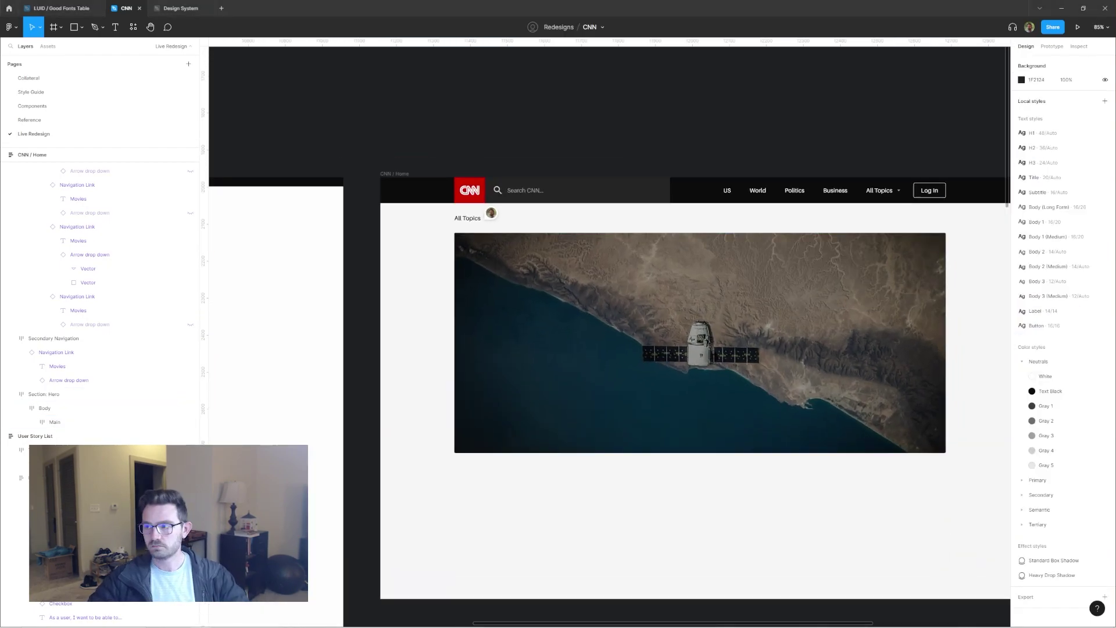
{"action": "type", "text": "SpaceX admits blocking Ukrainian troops from using satellite technology"}
- Set the Body frame's padding to 0
{"action": "left_click", "coordinate": [1031, 220]}
{"action": "type", "text": "0"}
{"action": "key", "text": "Tab"}
- Wrap the pasted headline in an auto-layout frame with a fixed width of 650
{"action": "left_click", "coordinate": [87, 436]}
{"action": "key", "text": "shift+a"}
{"action": "double_click", "coordinate": [76, 436]}
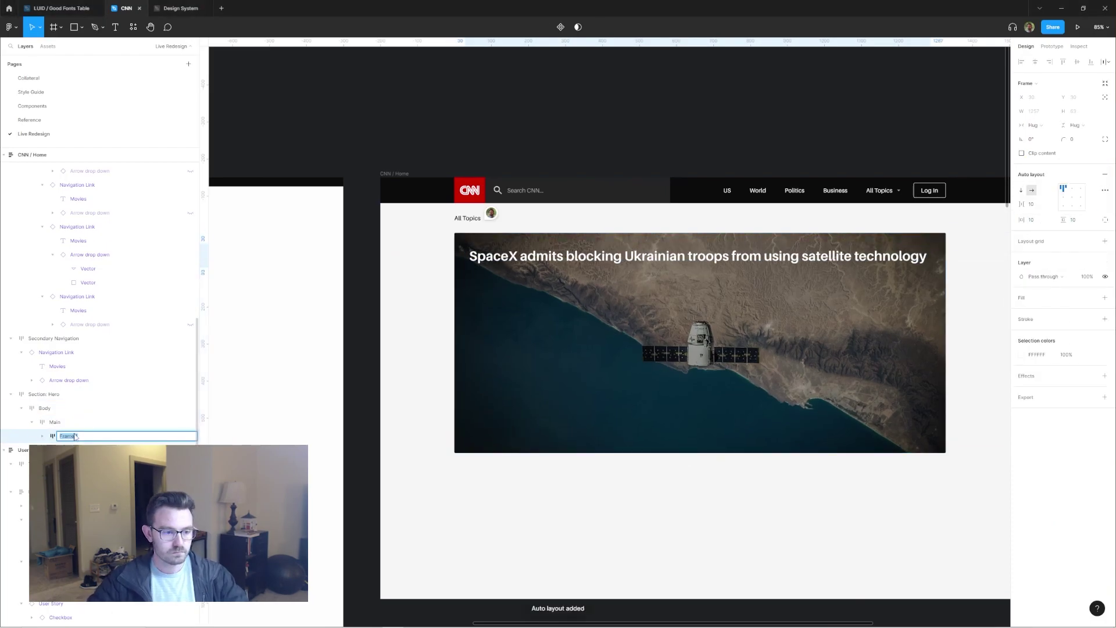
{"action": "left_click", "coordinate": [1033, 110]}
{"action": "type", "text": "650"}
{"action": "key", "text": "Return"}
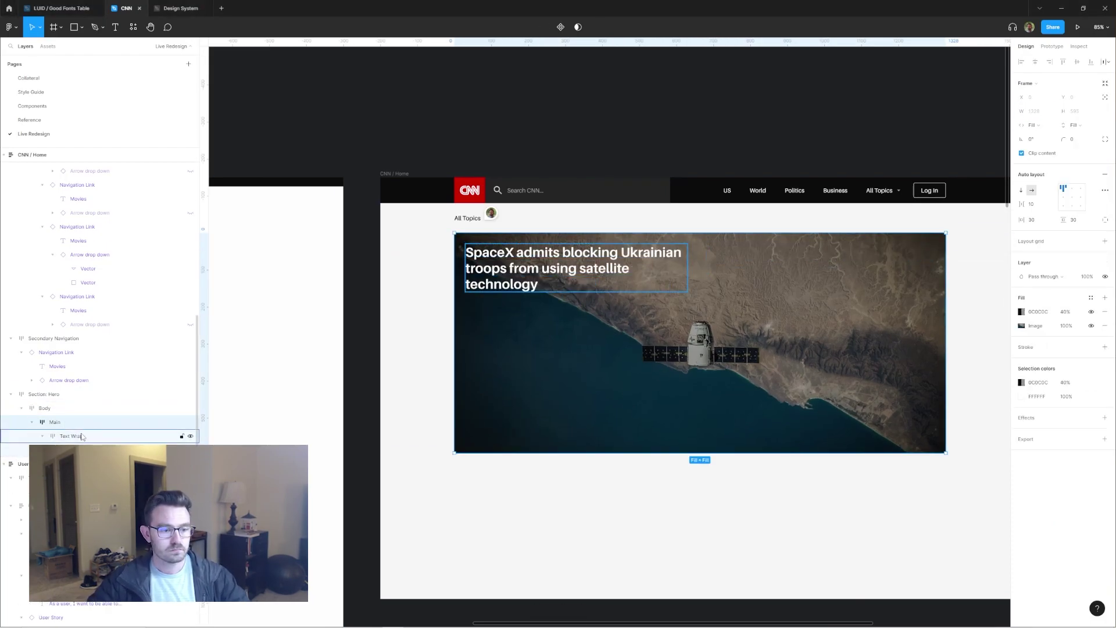
{"action": "key", "text": "Return"}
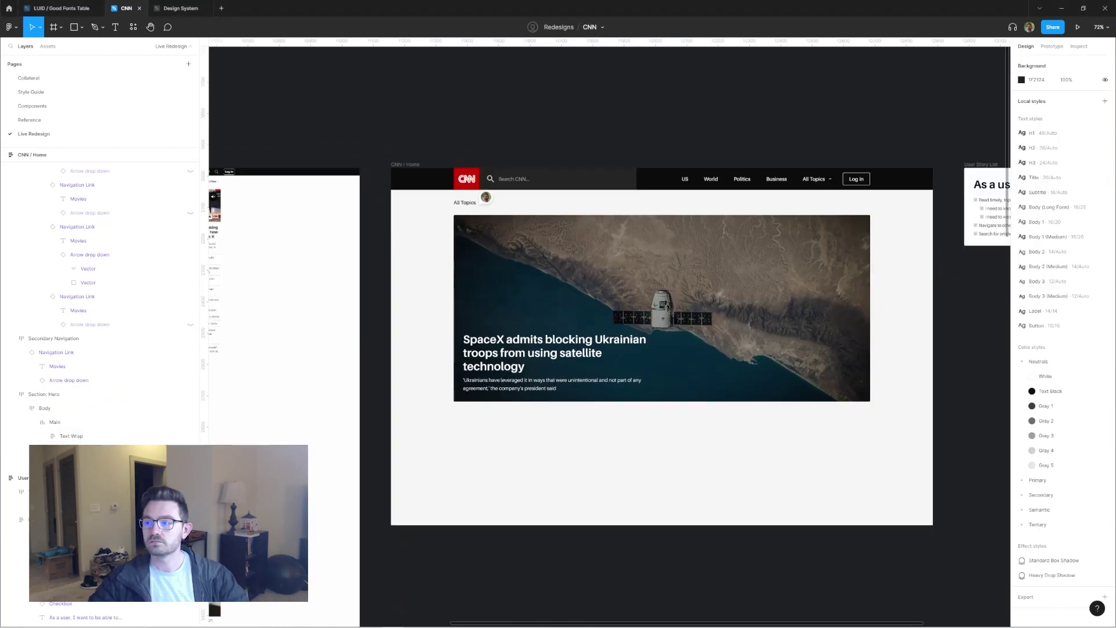
- Place a Read More button under the quoted subtitle and wrap the headline and subtitle in auto layout
{"action": "left_click_drag", "start_coordinate": [75, 100], "coordinate": [488, 377]}
{"action": "scroll", "coordinate": [632, 405], "scroll_direction": "up", "scroll_amount": 3}
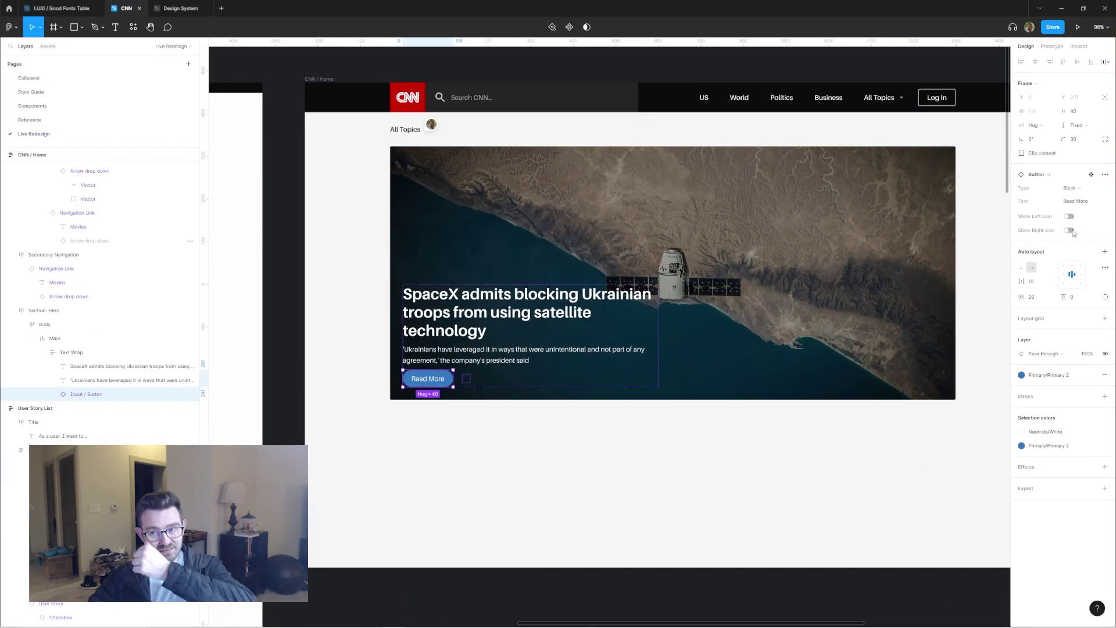
{"action": "key", "text": "shift+a"}
{"action": "double_click", "coordinate": [86, 366]}
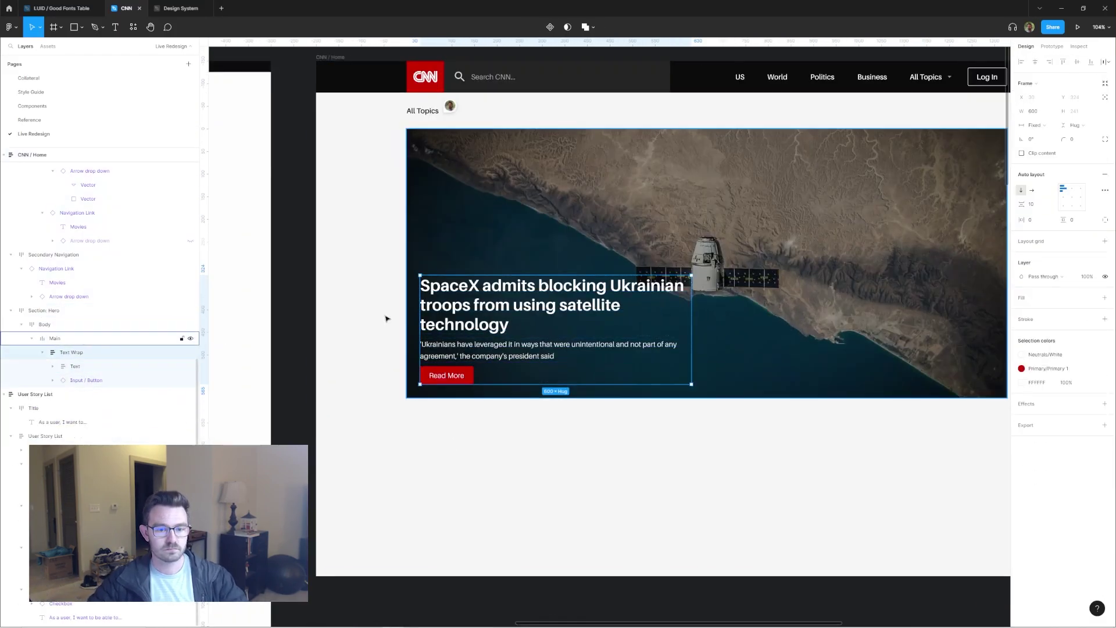
{"action": "left_click", "coordinate": [33, 339]}
{"action": "key", "text": "shift+0"}
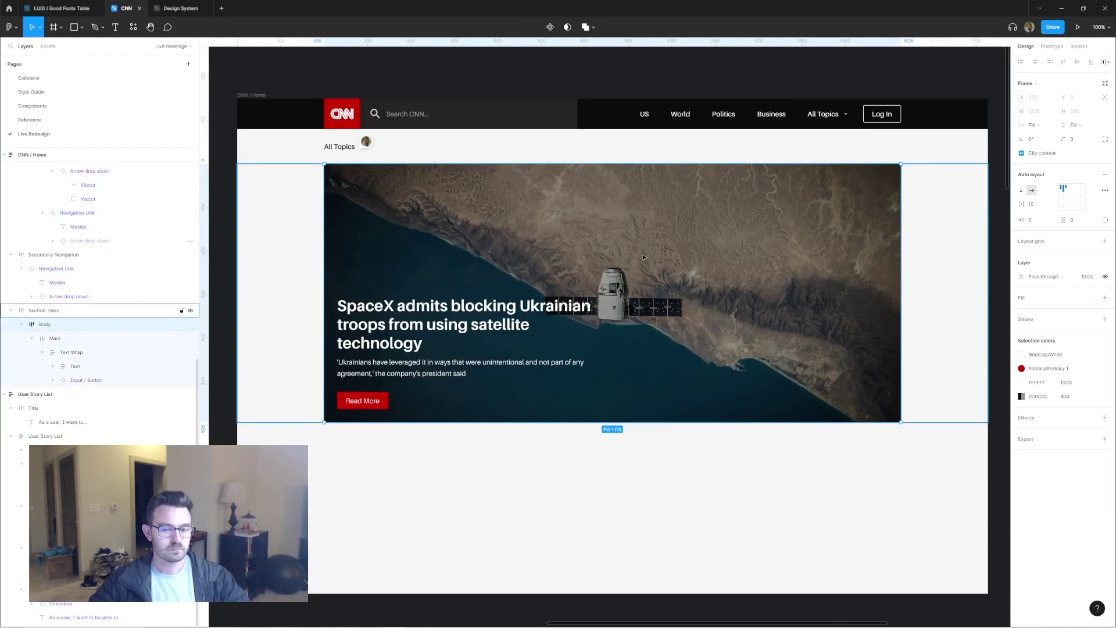
- Add an empty Sidebar frame beside the hero image and put Read More in a CTA Container with '3-minute read' text
{"action": "key", "text": "ctrl+v"}
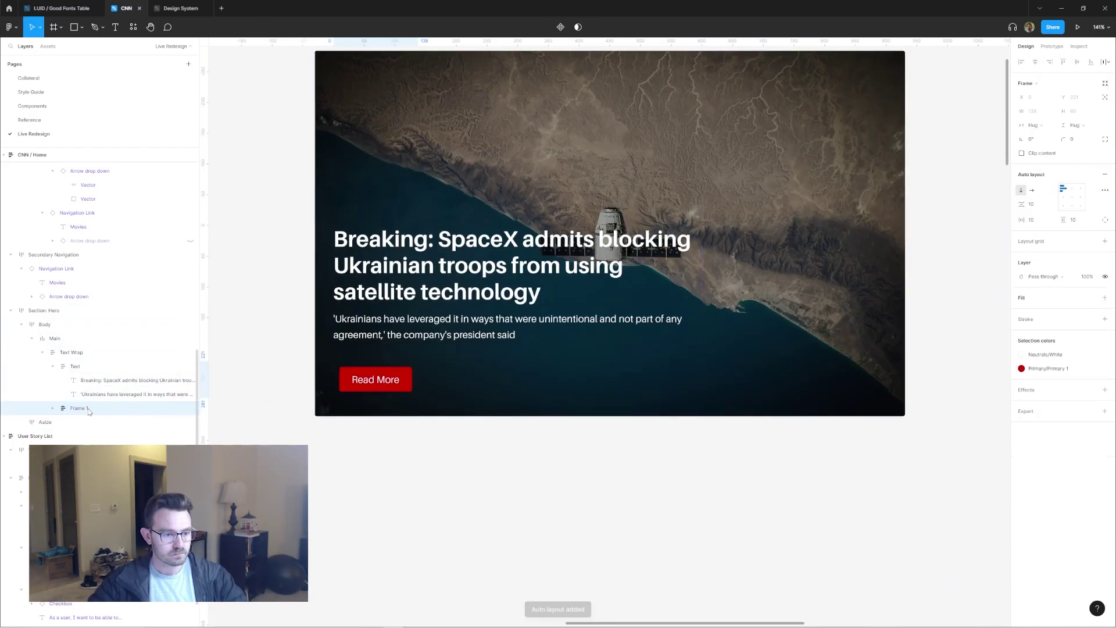
{"action": "left_click", "coordinate": [369, 381]}
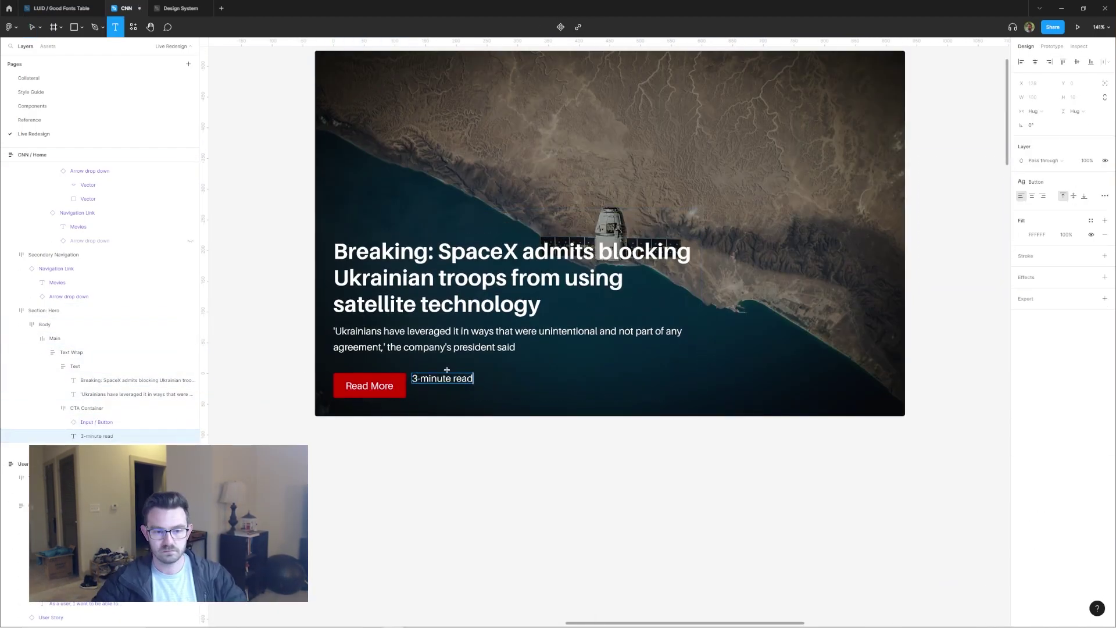
{"action": "key", "text": "Escape"}
{"action": "key", "text": "Escape"}
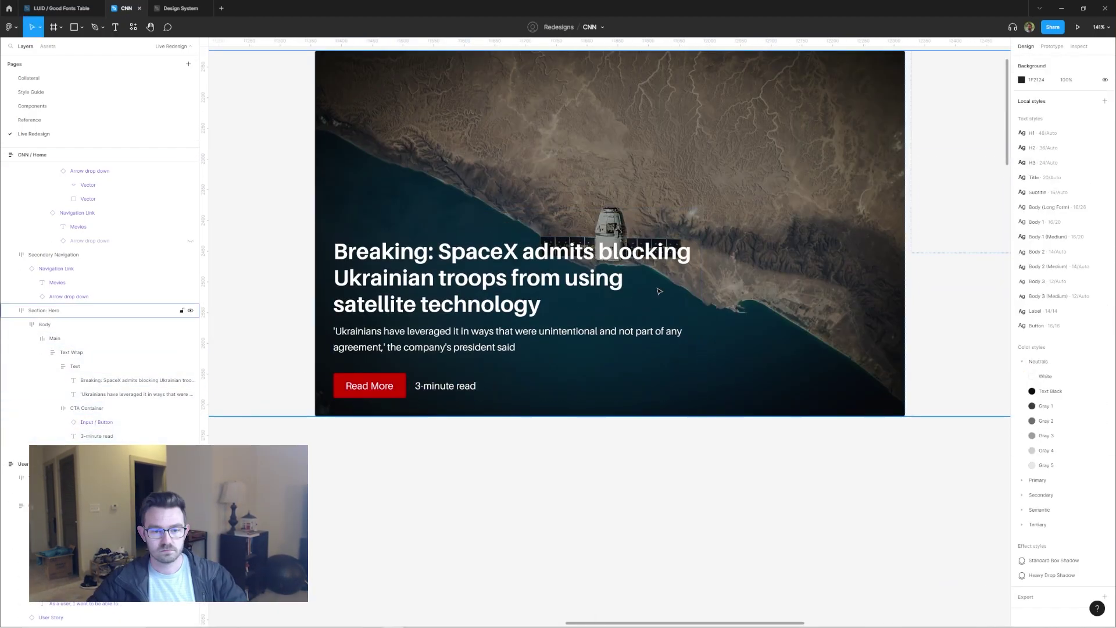
{"action": "scroll", "coordinate": [627, 371], "scroll_direction": "down", "scroll_amount": 5}
{"action": "scroll", "coordinate": [627, 269], "scroll_direction": "up", "scroll_amount": 4}
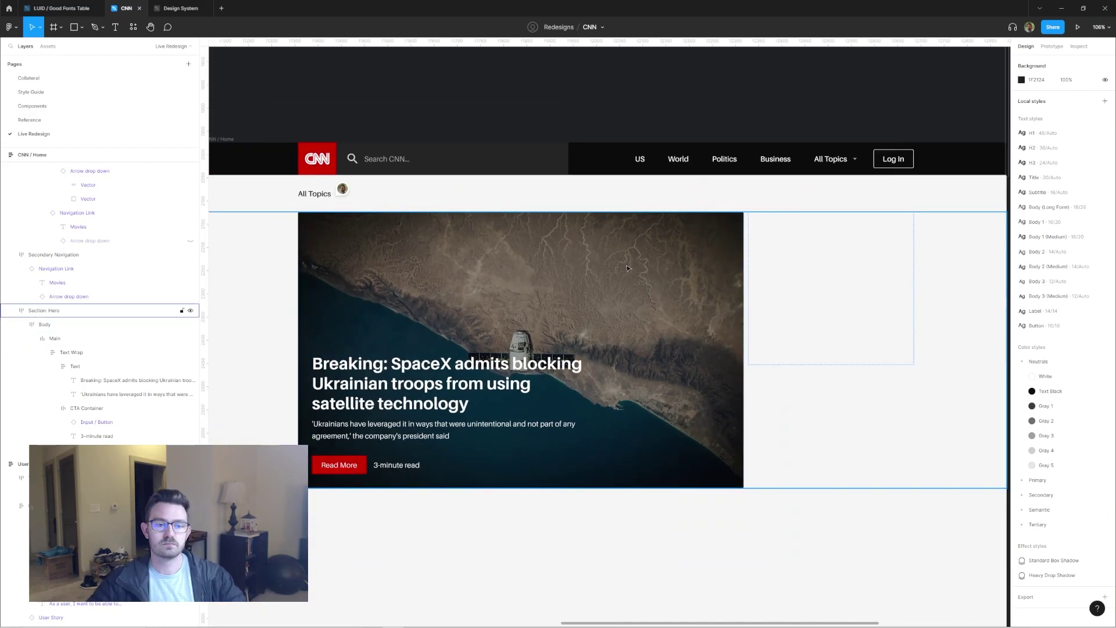
{"action": "left_click", "coordinate": [397, 465], "text": "ctrl"}
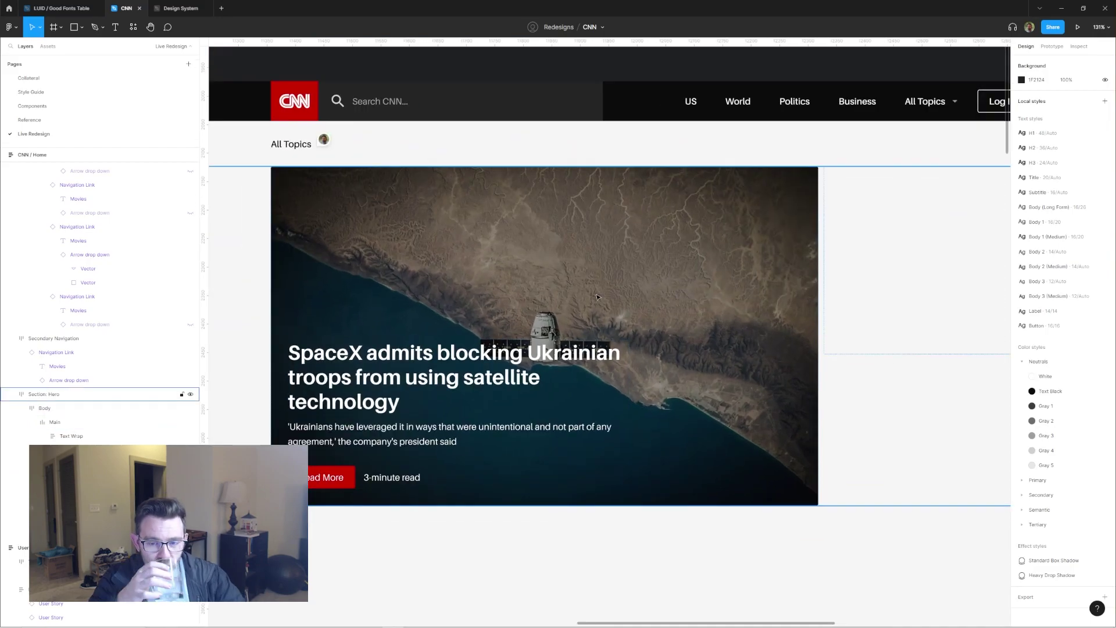
{"action": "scroll", "coordinate": [597, 297], "scroll_direction": "down", "scroll_amount": 3}
{"action": "left_click", "coordinate": [597, 297]}
- Draw a meta frame between headline and paragraph with '5m ago' in a smaller gray Body style
{"action": "scroll", "coordinate": [597, 297], "scroll_direction": "up", "scroll_amount": 3}
{"action": "double_click", "coordinate": [466, 384]}
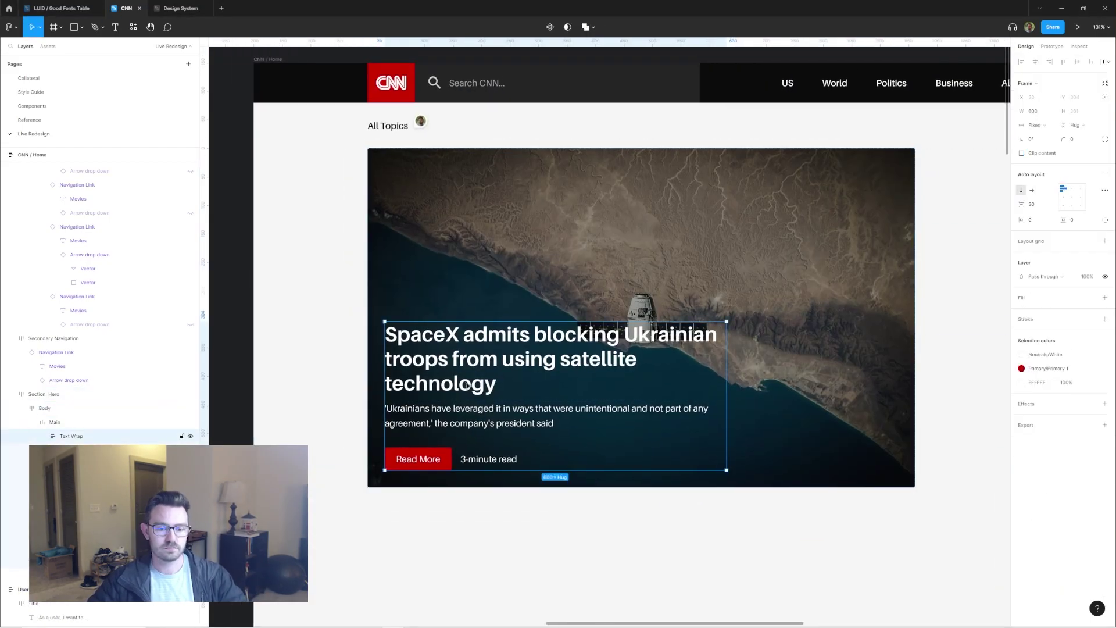
{"action": "key", "text": "f"}
{"action": "left_click_drag", "start_coordinate": [385, 378], "coordinate": [427, 393]}
{"action": "scroll", "coordinate": [410, 387], "scroll_direction": "up", "scroll_amount": 3}
{"action": "scroll", "coordinate": [410, 387], "scroll_direction": "up", "scroll_amount": 2}
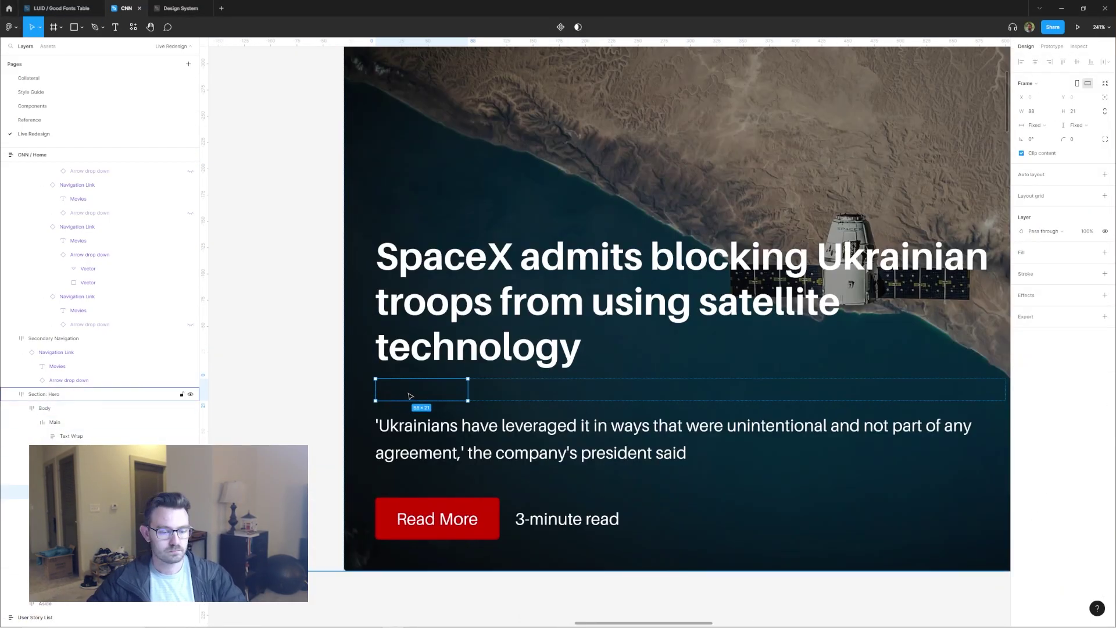
{"action": "type", "text": "5m. ago"}
{"action": "left_click", "coordinate": [1093, 182]}
{"action": "left_click", "coordinate": [1046, 279]}
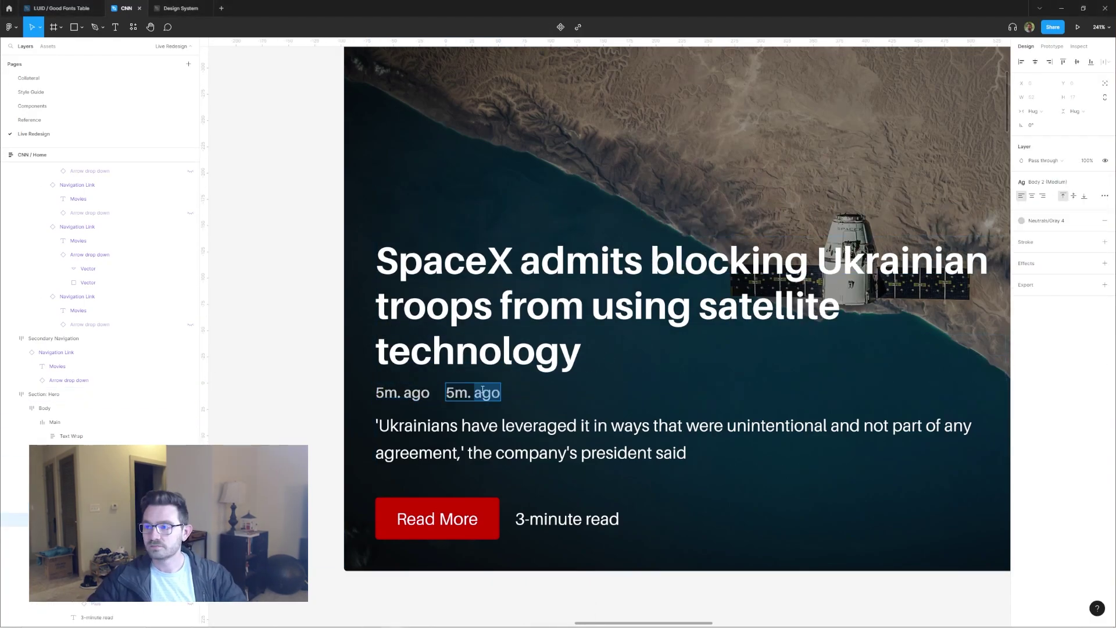
- Insert a User icon before the author name in the metadata row
{"action": "key", "text": "shift+i"}
{"action": "left_click_drag", "start_coordinate": [25, 102], "coordinate": [454, 391]}
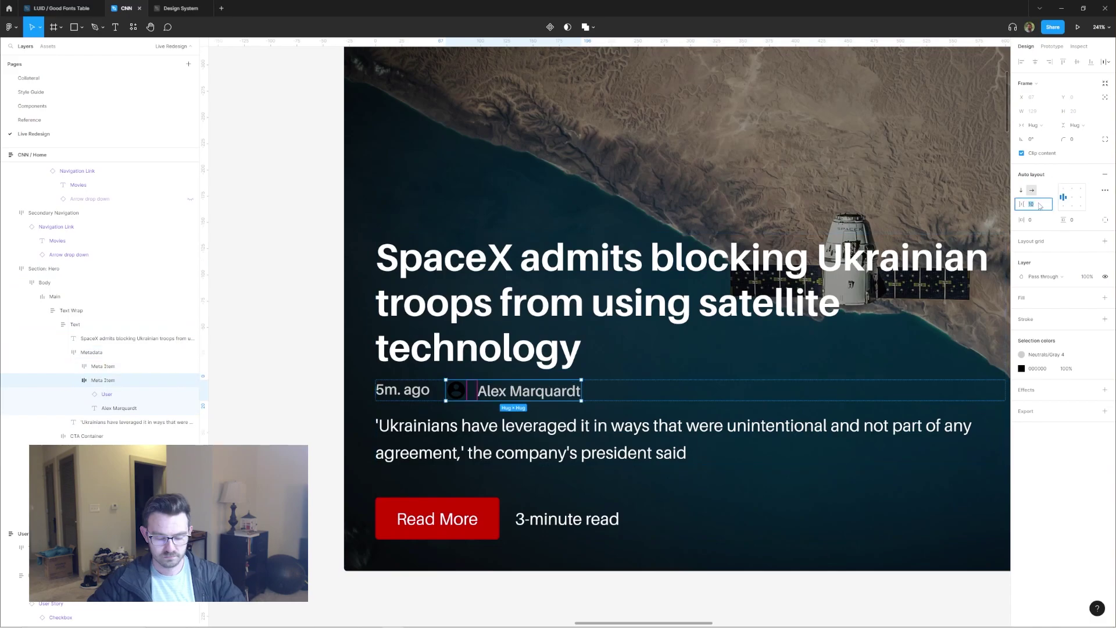
{"action": "scroll", "coordinate": [567, 390], "scroll_direction": "up", "scroll_amount": 3}
{"action": "scroll", "coordinate": [567, 389], "scroll_direction": "down", "scroll_amount": 5}
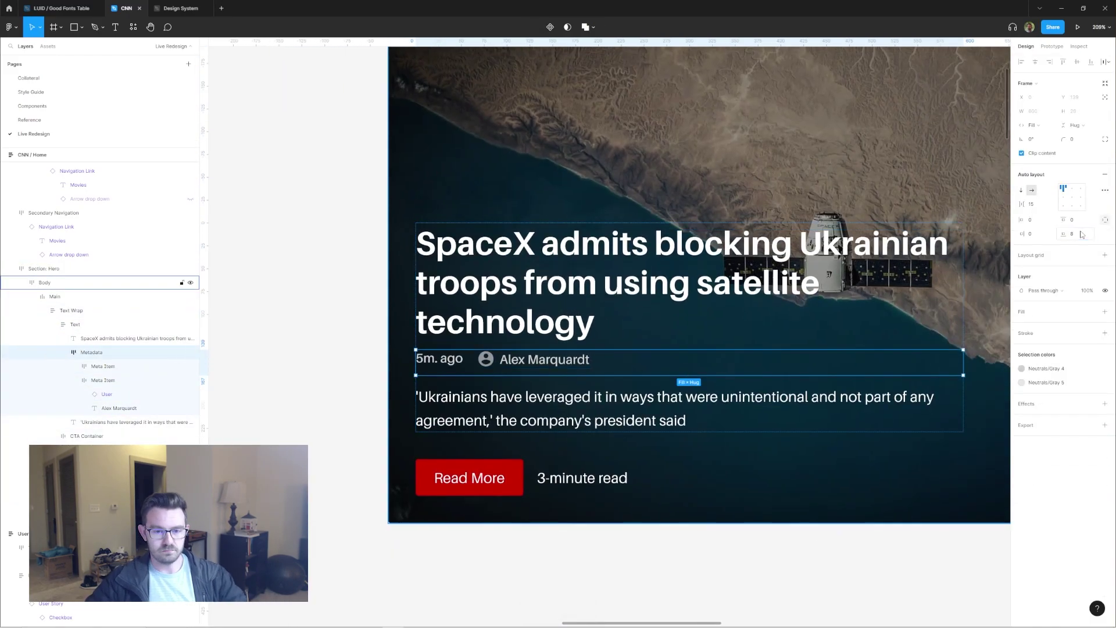
{"action": "left_click", "coordinate": [438, 436]}
{"action": "scroll", "coordinate": [523, 349], "scroll_direction": "down", "scroll_amount": 2}
{"action": "scroll", "coordinate": [571, 295], "scroll_direction": "down", "scroll_amount": 1}
{"action": "key", "text": "Escape"}
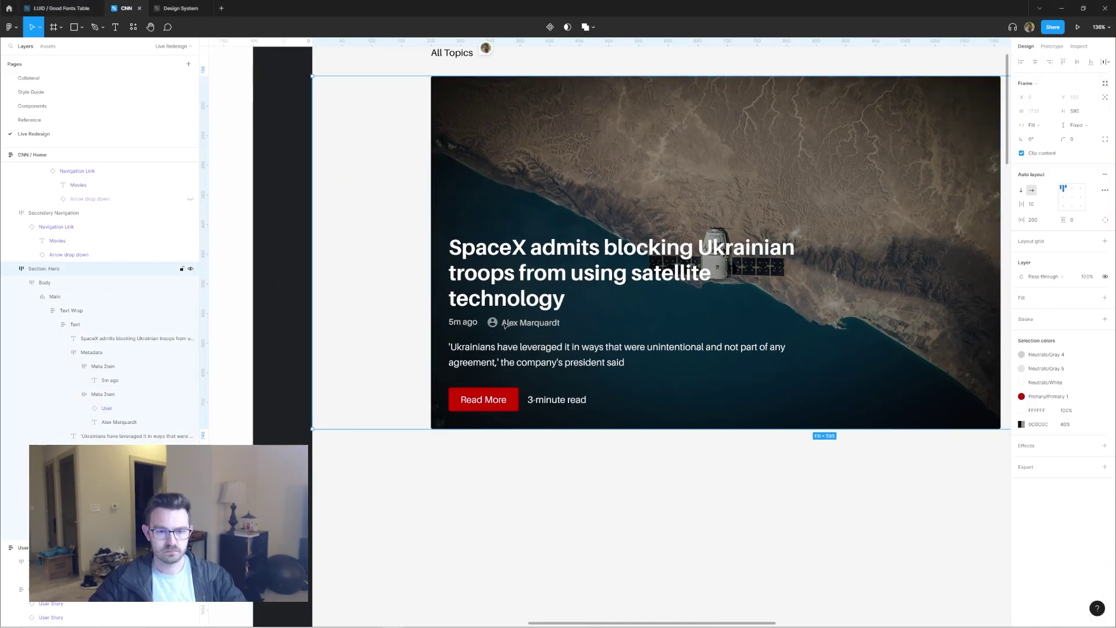
- Set the ellipse separator dot's opacity to 60%
{"action": "scroll", "coordinate": [430, 337], "scroll_direction": "up", "scroll_amount": 5}
{"action": "scroll", "coordinate": [469, 344], "scroll_direction": "down", "scroll_amount": 3}
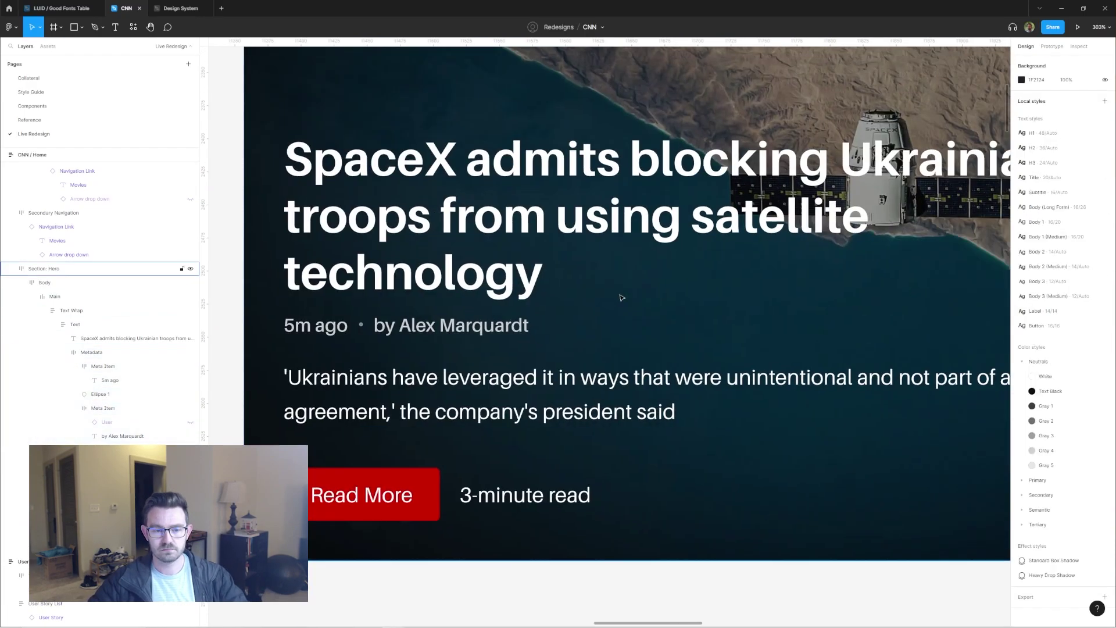
{"action": "scroll", "coordinate": [582, 302], "scroll_direction": "up", "scroll_amount": 3}
{"action": "key", "text": "6"}
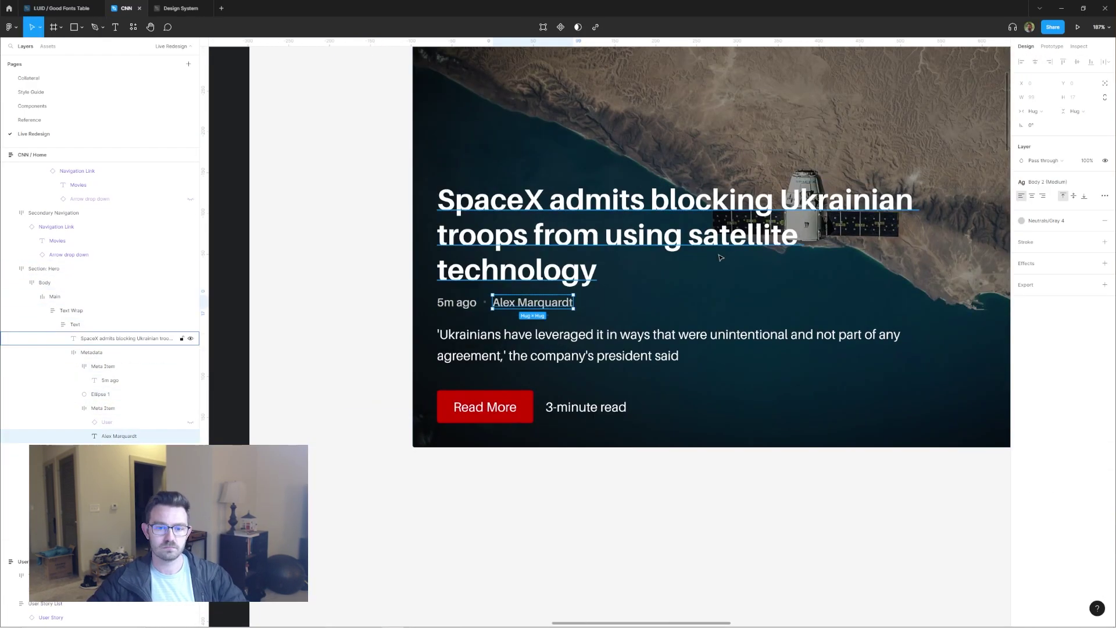
{"action": "scroll", "coordinate": [602, 249], "scroll_direction": "up", "scroll_amount": 5}
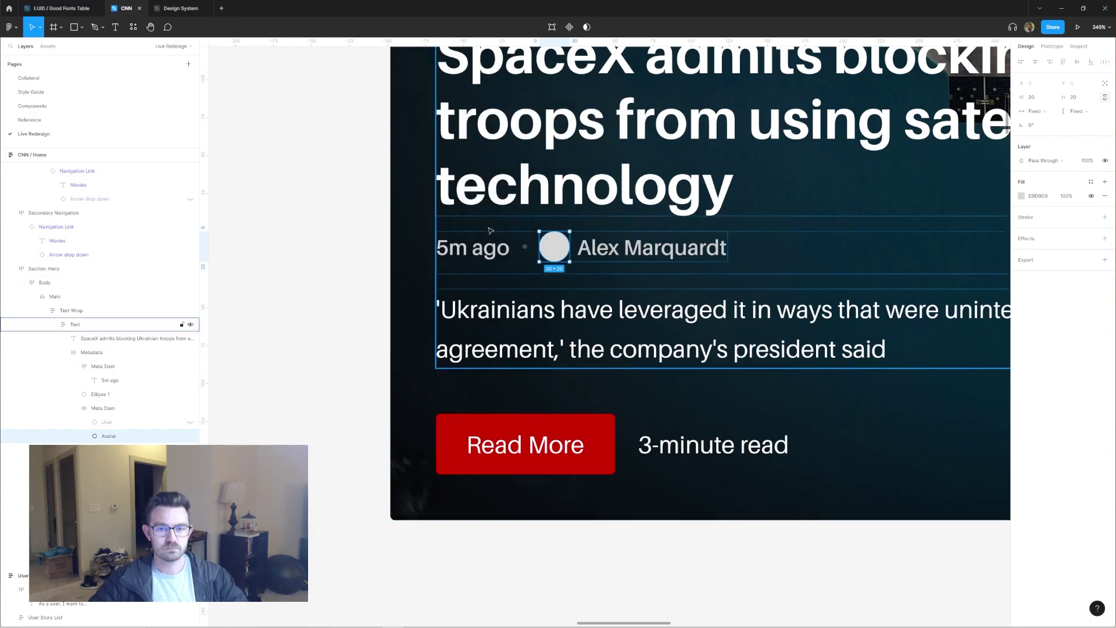
- Fill the author avatar with a photo from Content Reel and rename the separator dot layer
{"action": "key", "text": "ctrl+alt+p"}
{"action": "double_click", "coordinate": [100, 393]}
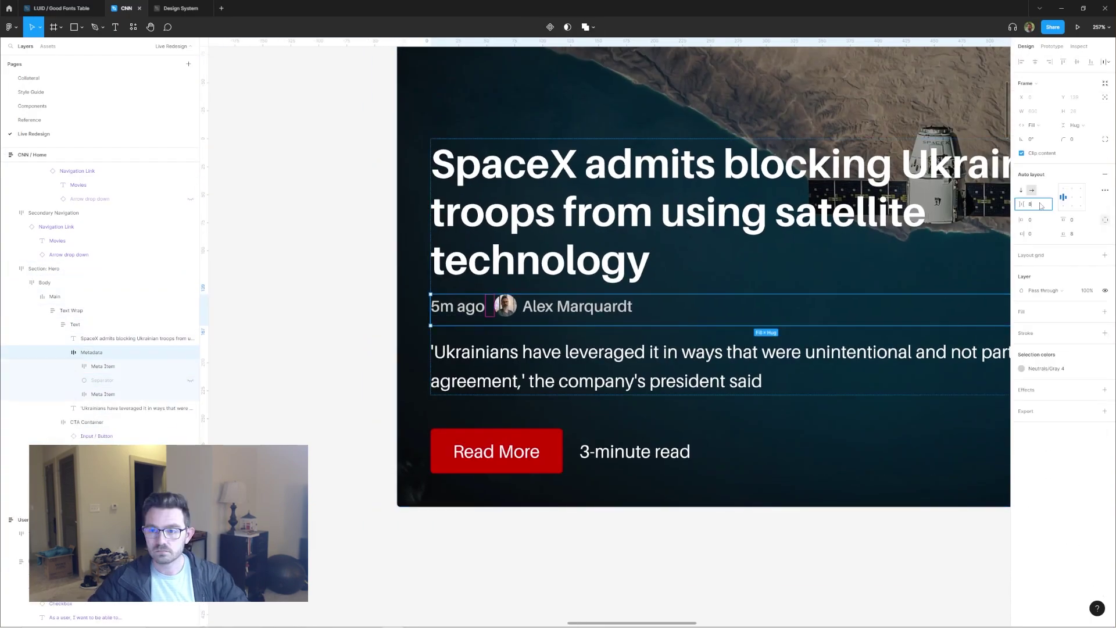
{"action": "scroll", "coordinate": [639, 262], "scroll_direction": "down", "scroll_amount": 3}
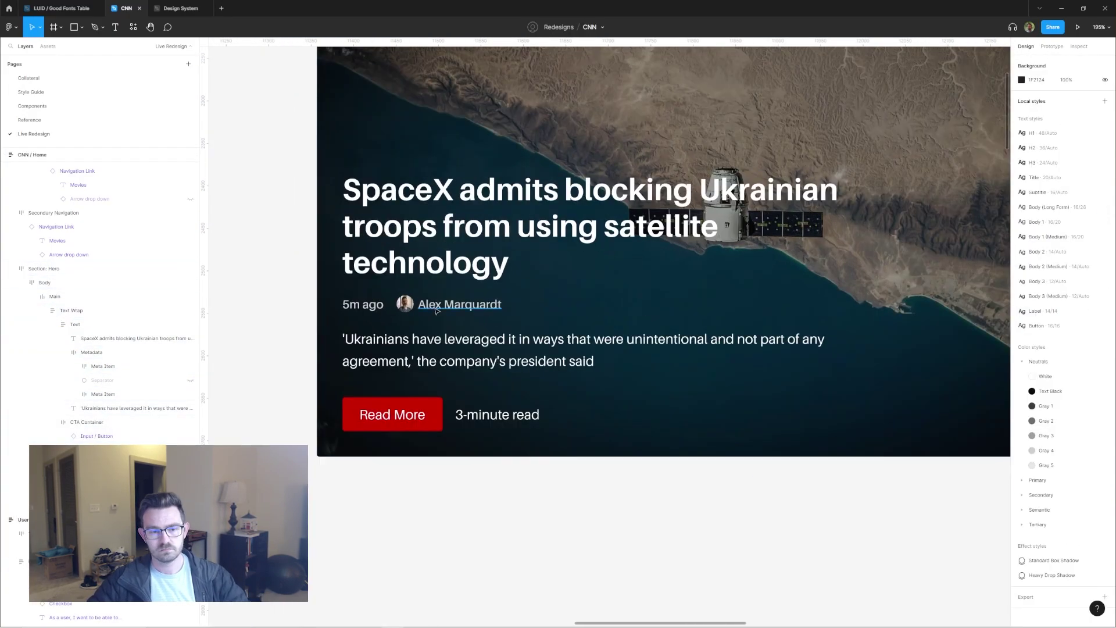
{"action": "left_click", "coordinate": [413, 298]}
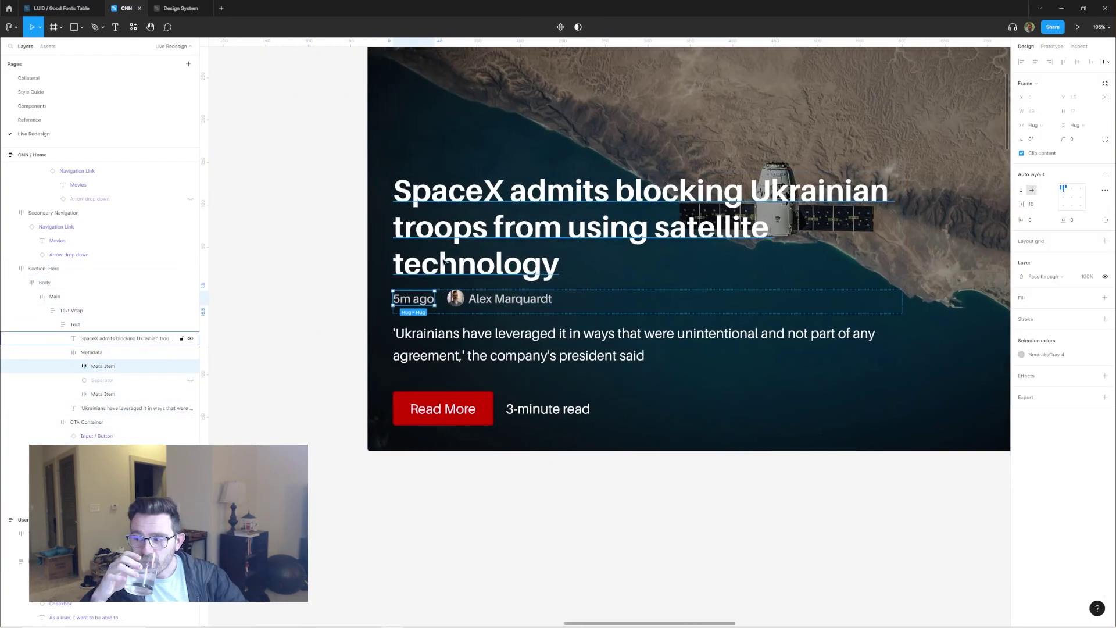
{"action": "key", "text": "Escape"}
{"action": "scroll", "coordinate": [653, 273], "scroll_direction": "up", "scroll_amount": 2}
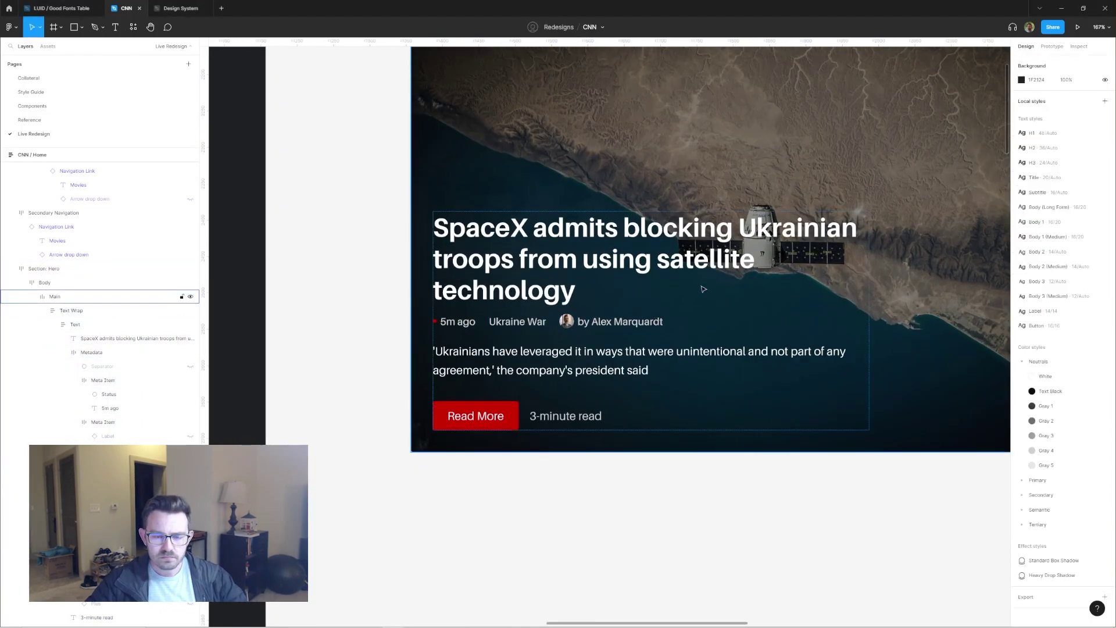
{"action": "scroll", "coordinate": [576, 273], "scroll_direction": "down", "scroll_amount": 4}
{"action": "left_click", "coordinate": [38, 395]}
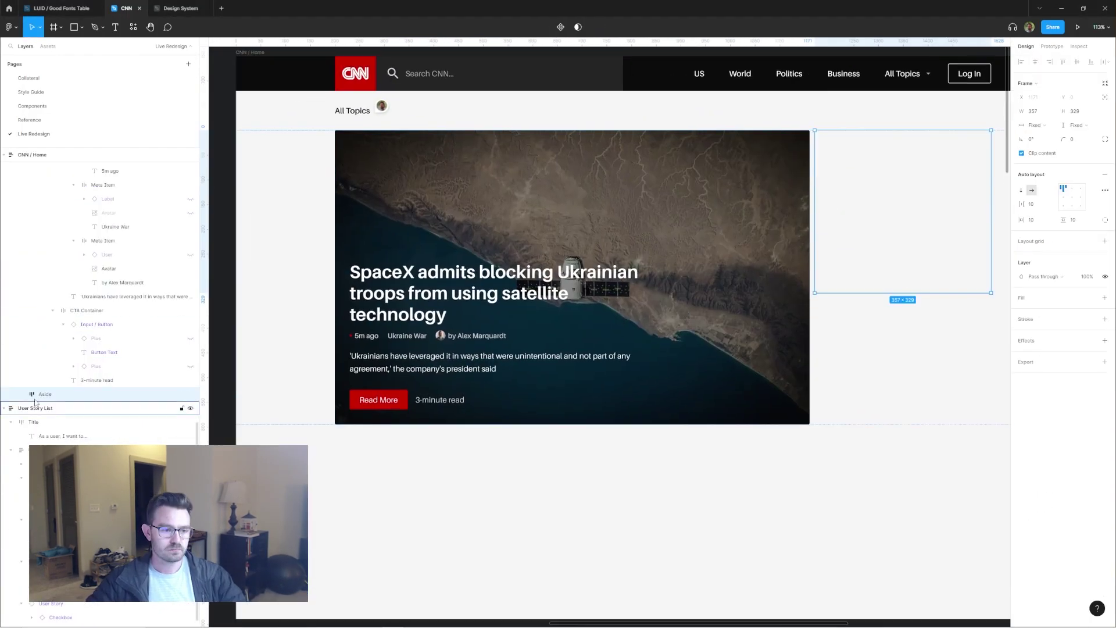
- Paste the NFL brain-injuries headline above a 'Feb 9 · 4 min read' line and make the excerpt a component
{"action": "scroll", "coordinate": [936, 206], "scroll_direction": "down", "scroll_amount": 3}
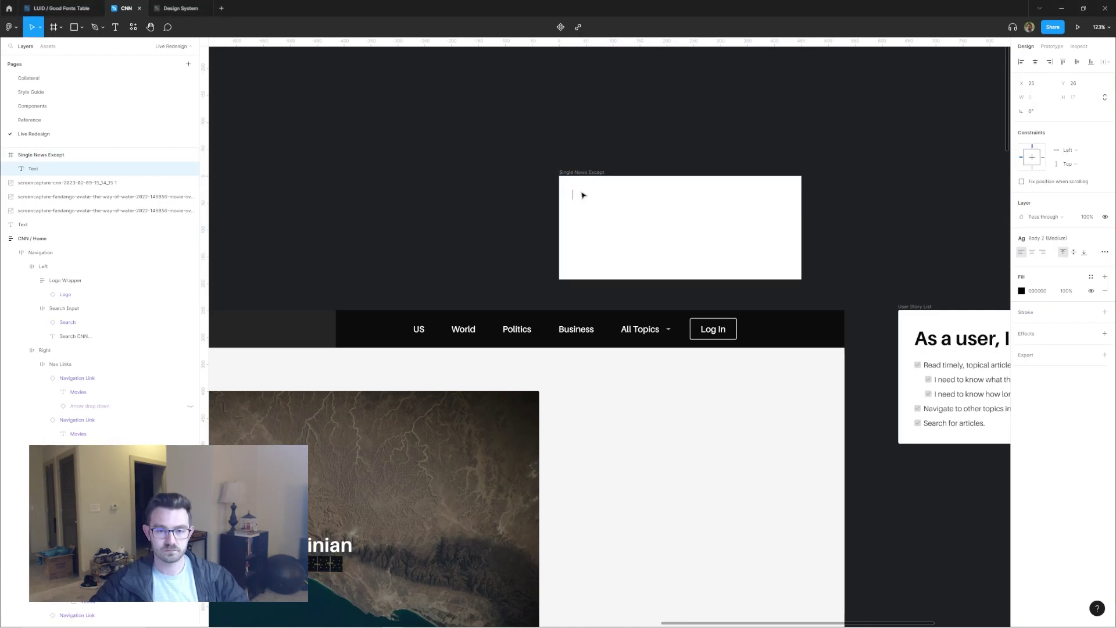
{"action": "type", "text": "He suffered 13 documented traumatic brain injuries. Now he's suing the NFL."}
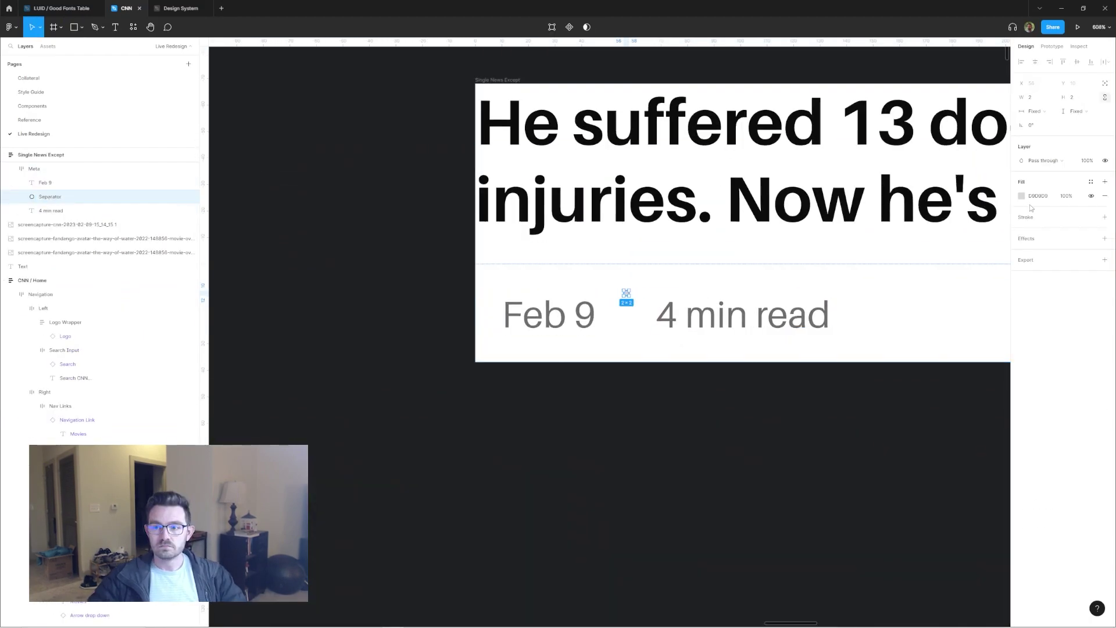
{"action": "scroll", "coordinate": [738, 354], "scroll_direction": "down", "scroll_amount": 6}
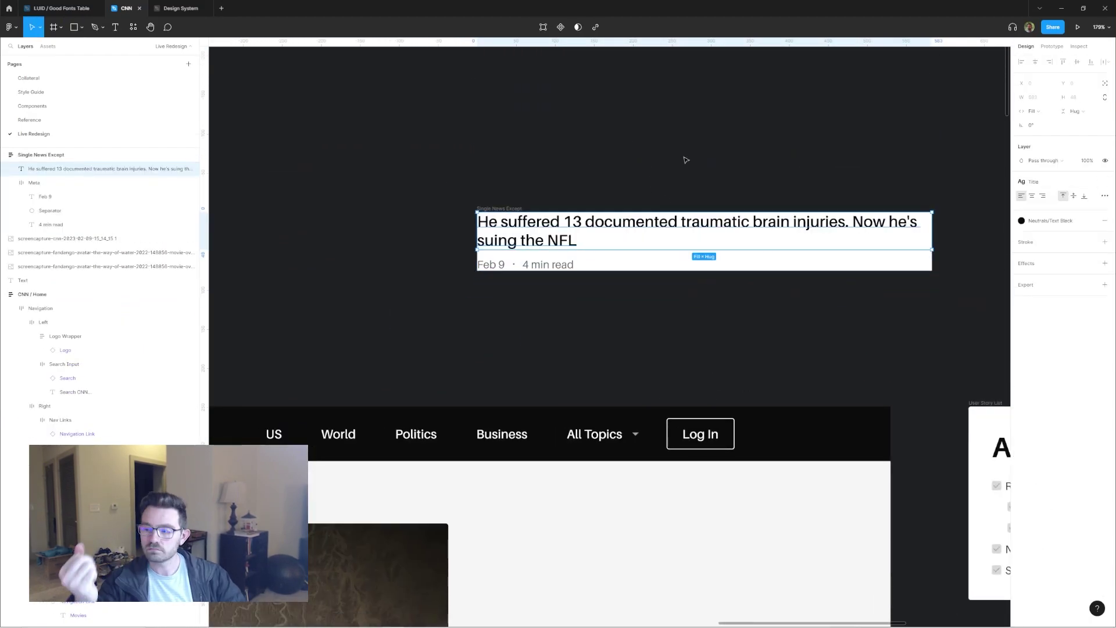
{"action": "key", "text": "ctrl+alt+k"}
{"action": "scroll", "coordinate": [686, 160], "scroll_direction": "down", "scroll_amount": 5}
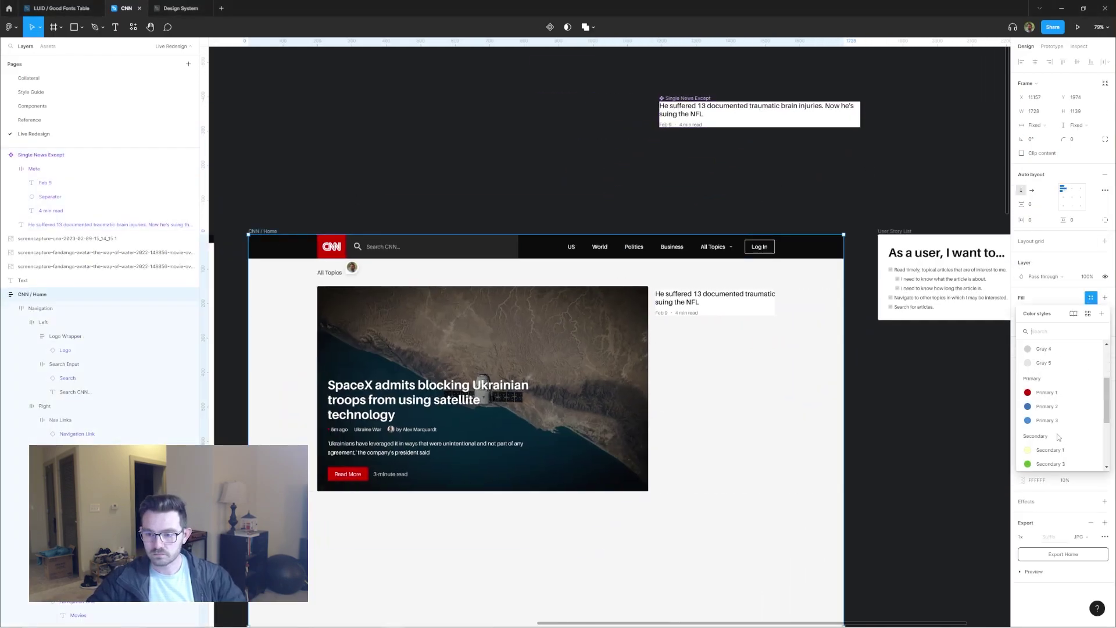
- Stack Single News Excerpt copies beside the hero with 20 item spacing and add a 'Trending on CNN' heading
{"action": "left_click", "coordinate": [88, 409]}
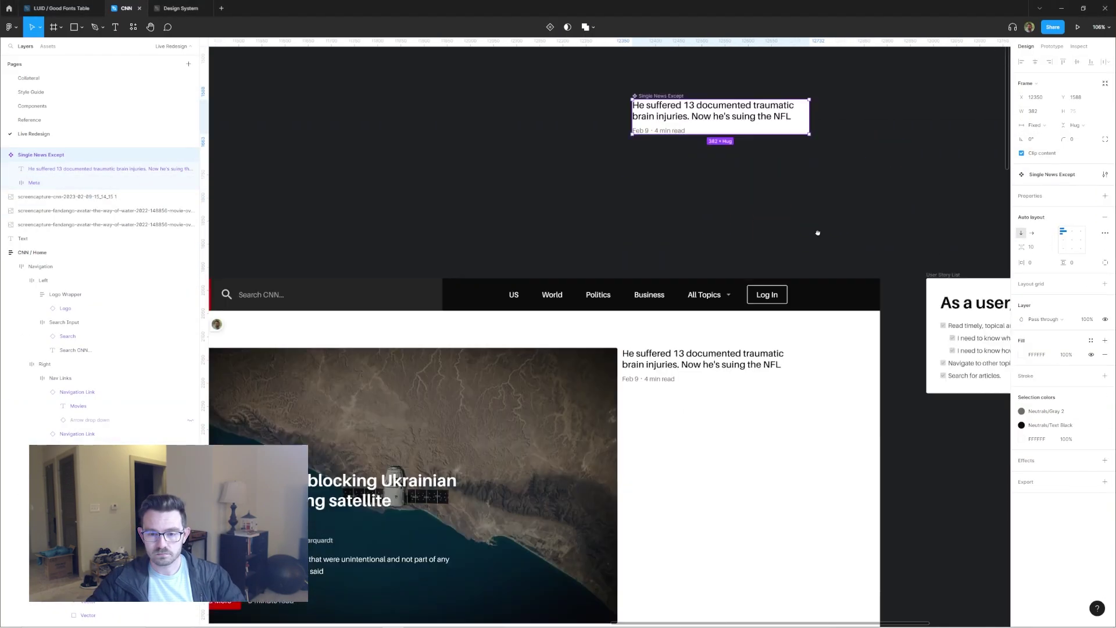
{"action": "left_click", "coordinate": [64, 257]}
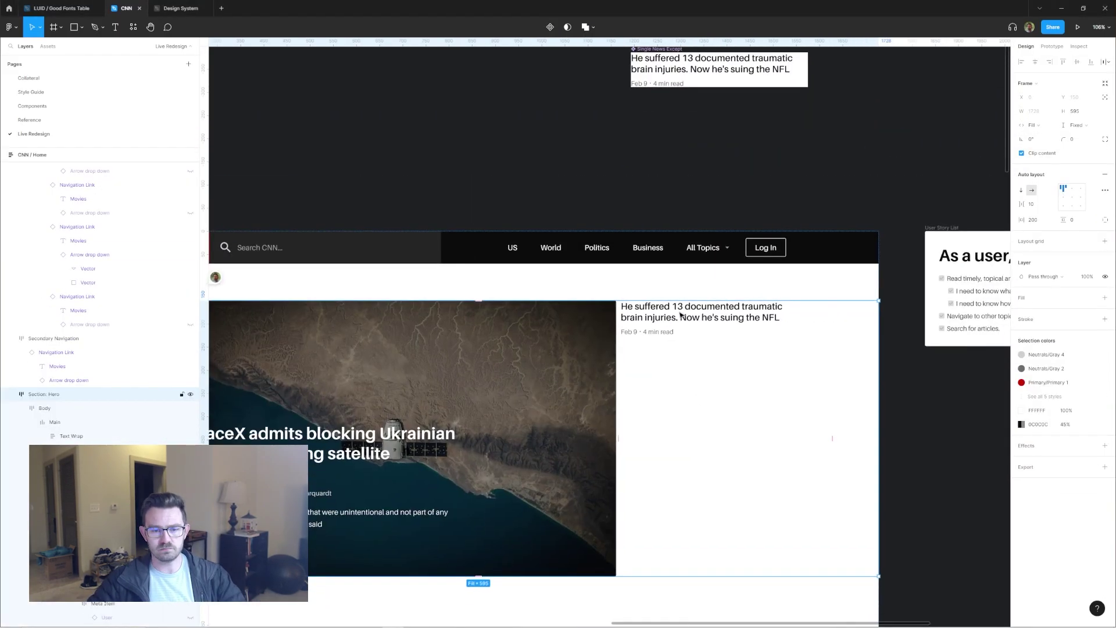
{"action": "left_click", "coordinate": [692, 314]}
{"action": "scroll", "coordinate": [584, 343], "scroll_direction": "up", "scroll_amount": 2}
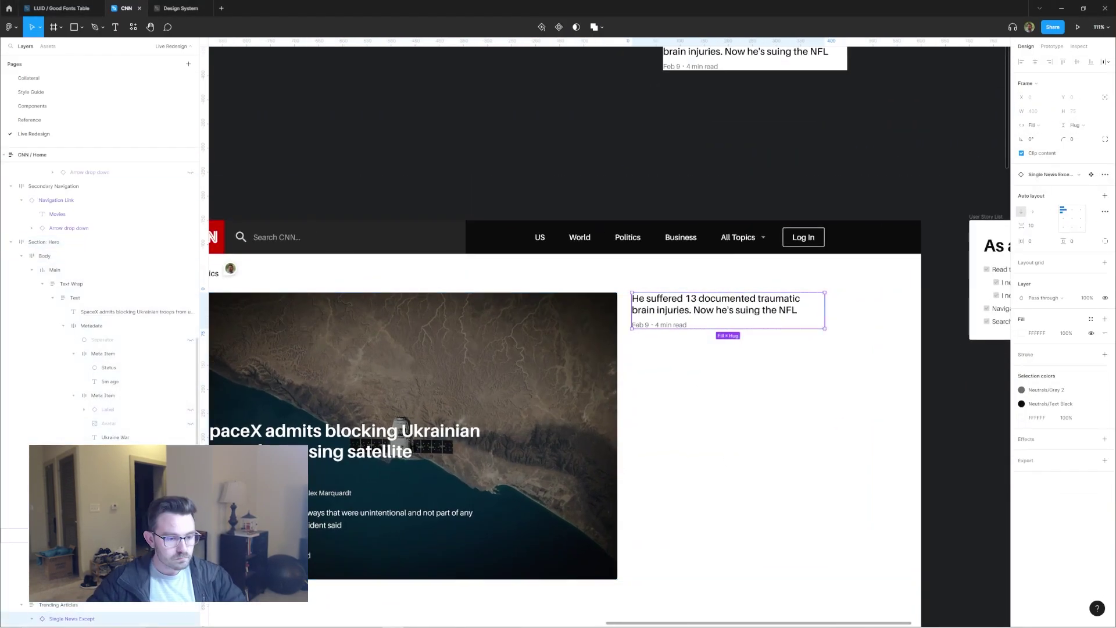
{"action": "type", "text": "20"}
{"action": "key", "text": "Return"}
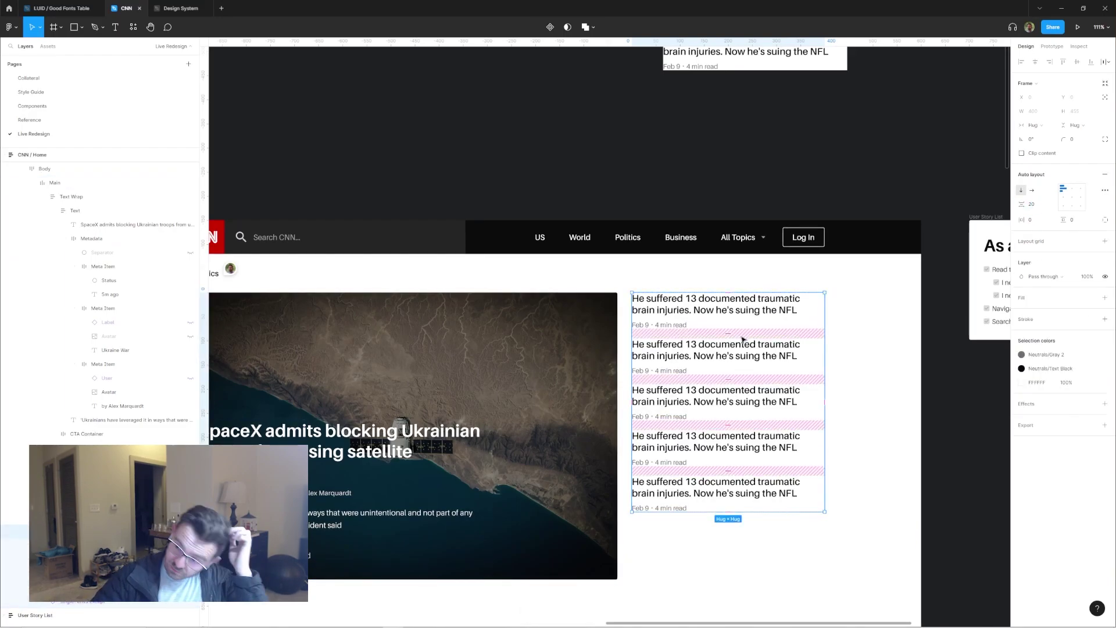
{"action": "scroll", "coordinate": [673, 324], "scroll_direction": "up", "scroll_amount": 1}
{"action": "left_click", "coordinate": [673, 324]}
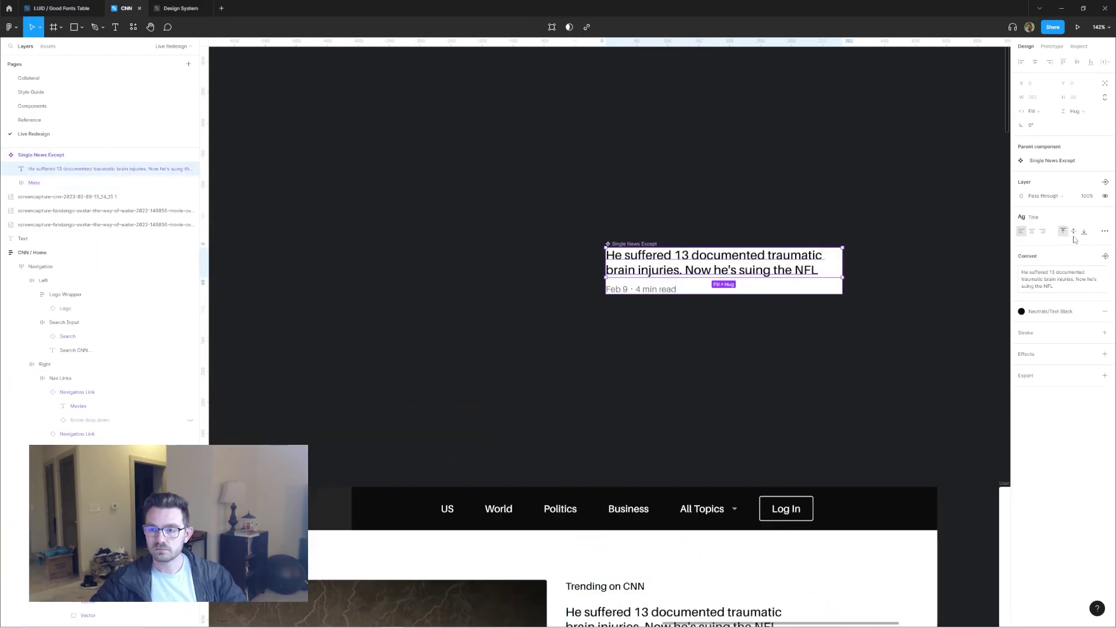
- Restyle the trending heading as a Label and rename its layer 'Header'
{"action": "left_click", "coordinate": [1105, 176]}
{"action": "left_click", "coordinate": [641, 378]}
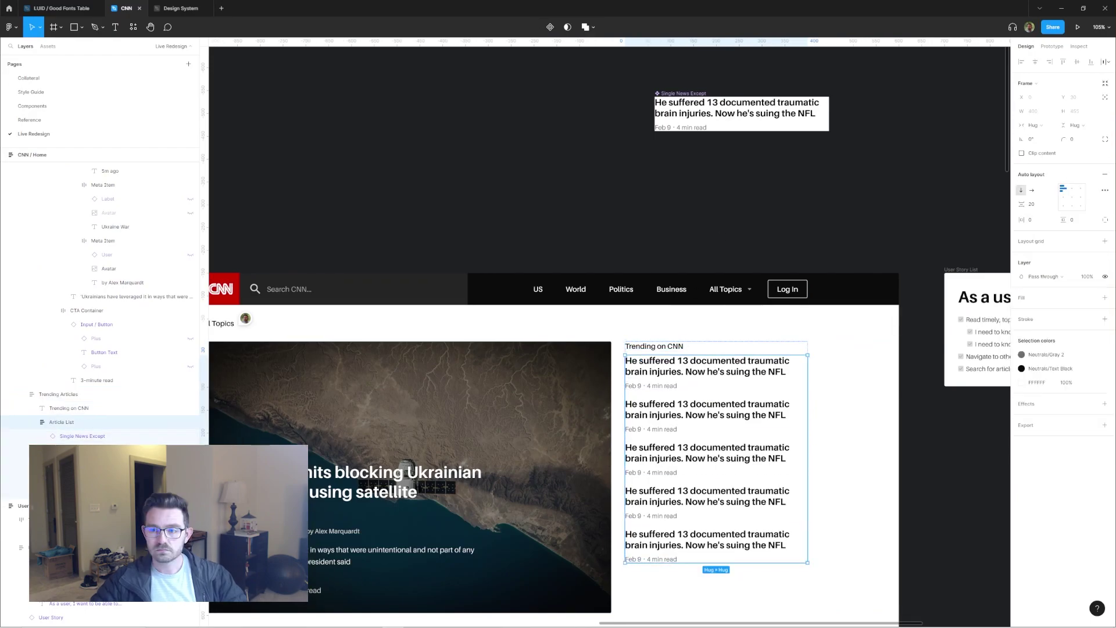
{"action": "scroll", "coordinate": [743, 339], "scroll_direction": "up", "scroll_amount": 3}
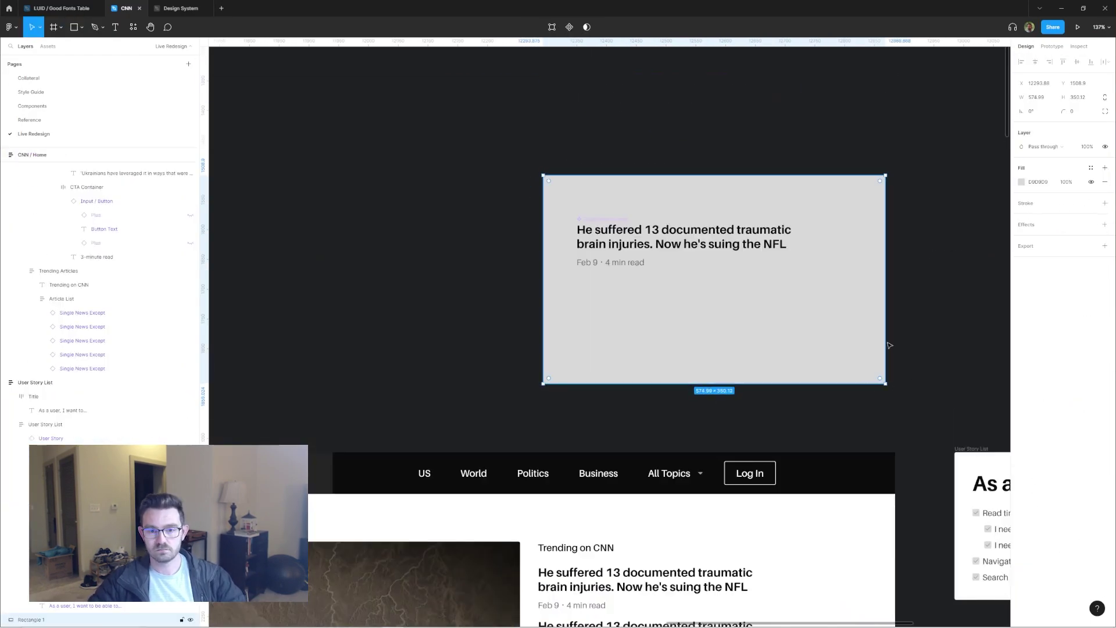
{"action": "scroll", "coordinate": [807, 279], "scroll_direction": "down", "scroll_amount": 3, "text": "ctrl"}
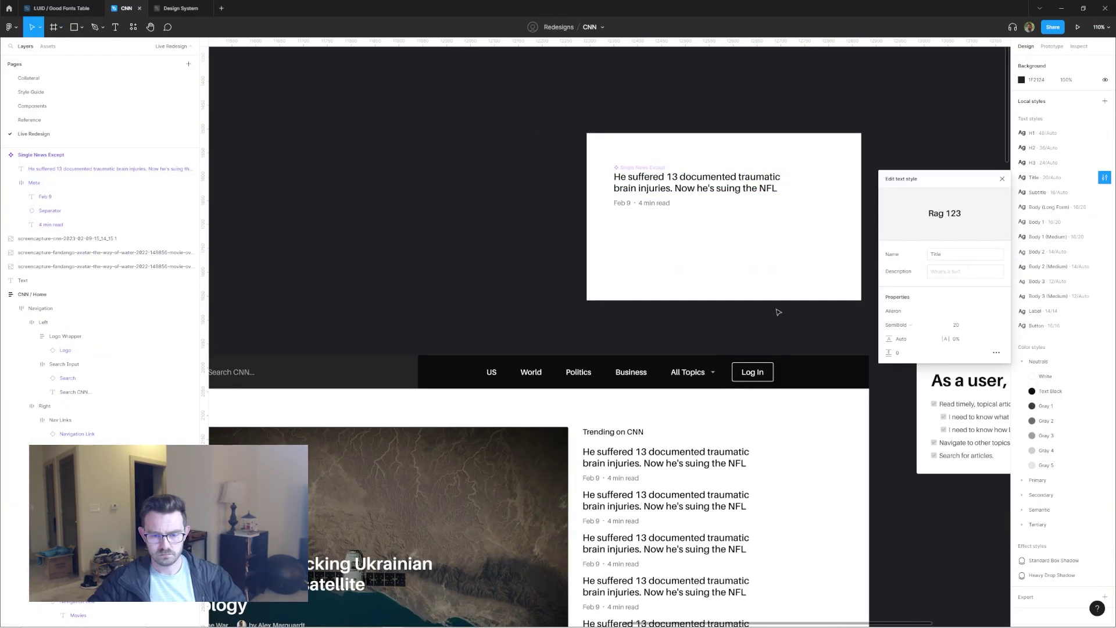
{"action": "scroll", "coordinate": [777, 309], "scroll_direction": "down", "scroll_amount": 4}
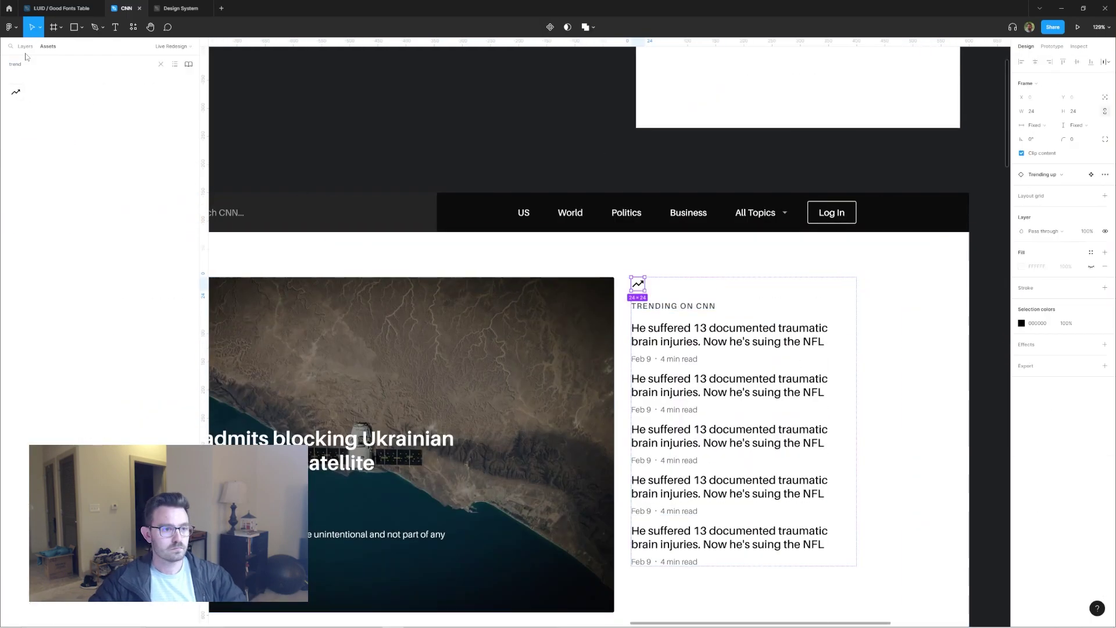
{"action": "type", "text": "Header"}
{"action": "key", "text": "Return"}
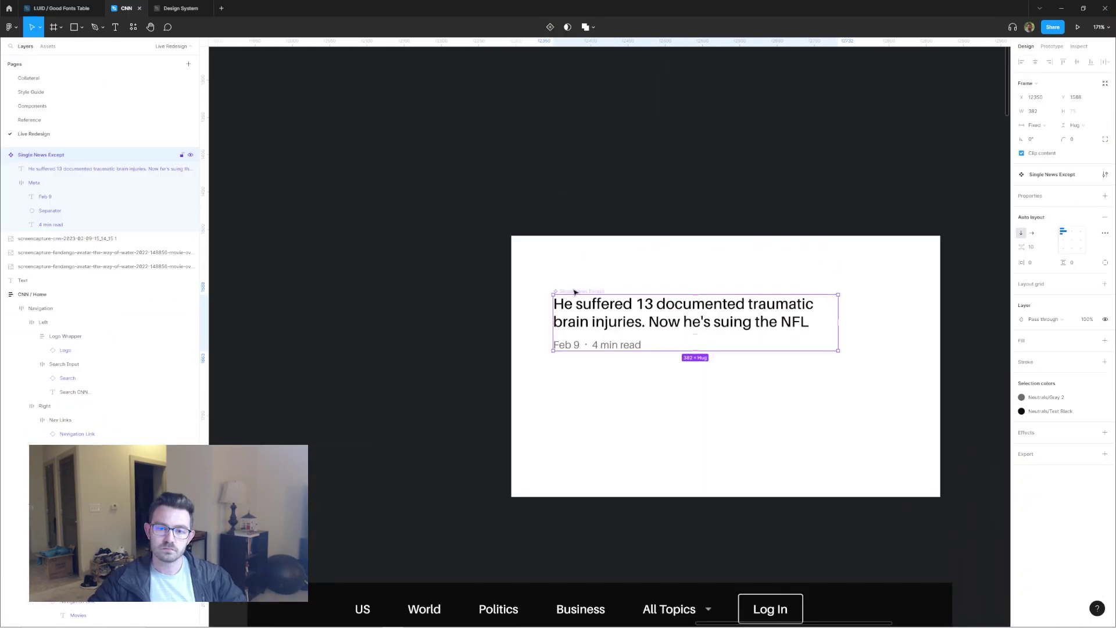
- Add a gray '01' Number text before the headline in the Trending Article component
{"action": "left_click", "coordinate": [47, 168]}
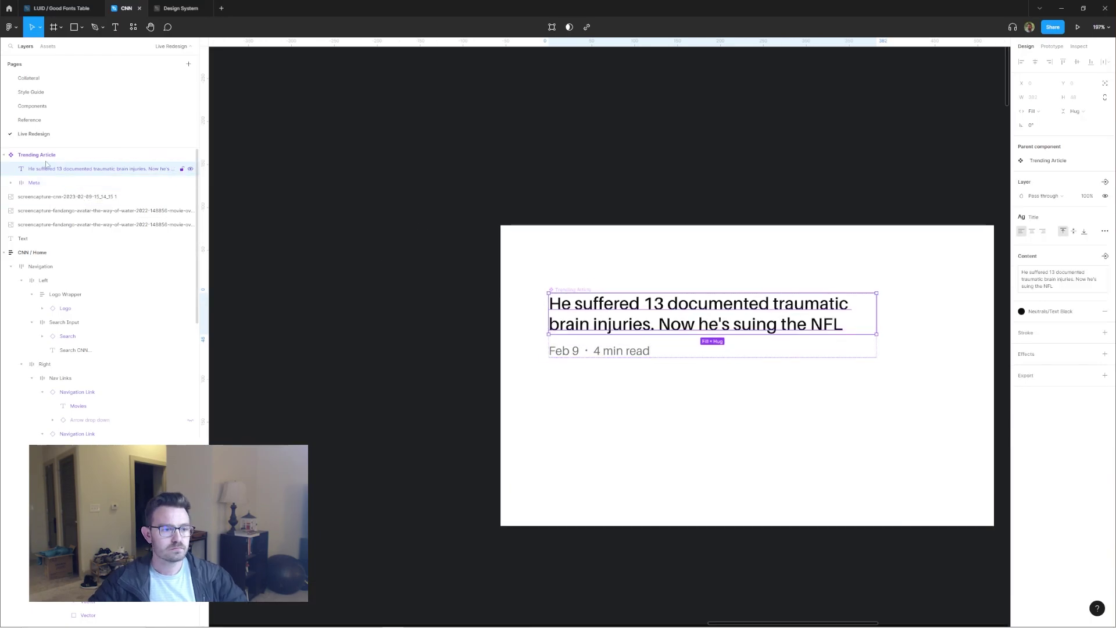
{"action": "type", "text": "t01"}
{"action": "key", "text": "Escape"}
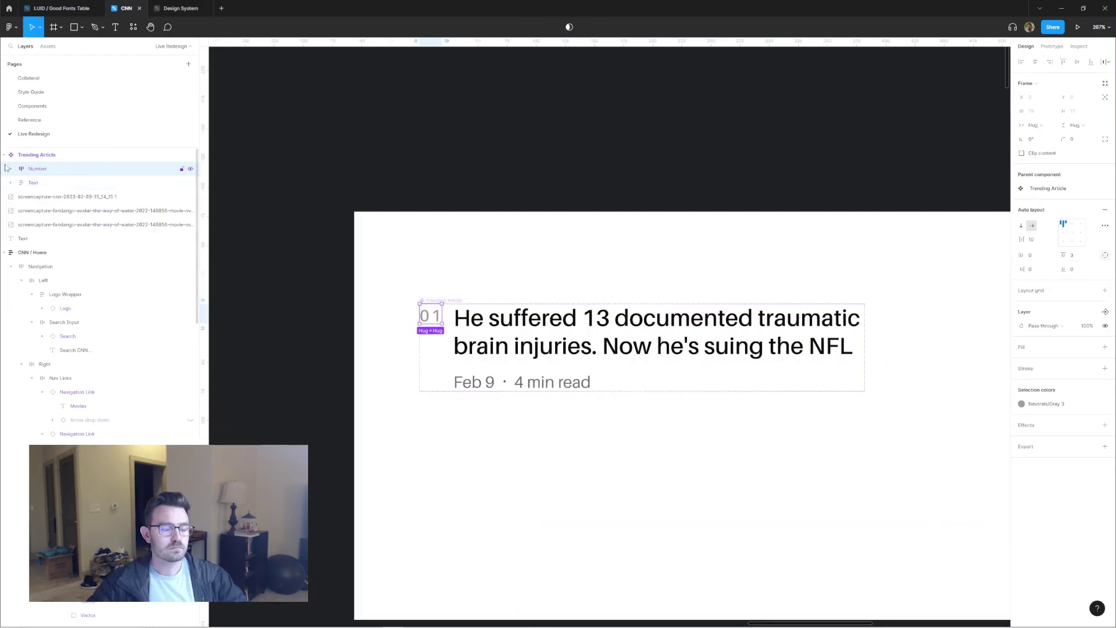
{"action": "left_click", "coordinate": [10, 168]}
{"action": "scroll", "coordinate": [768, 242], "scroll_direction": "up", "scroll_amount": 3}
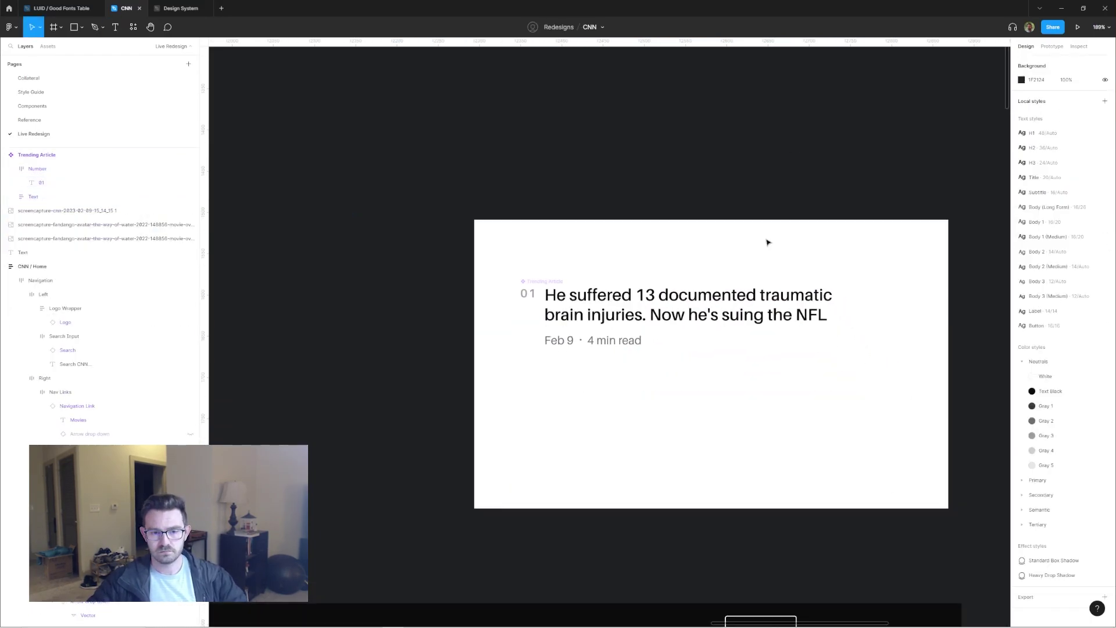
{"action": "scroll", "coordinate": [640, 349], "scroll_direction": "down", "scroll_amount": 5}
{"action": "key", "text": "t"}
{"action": "key", "text": "Escape"}
{"action": "left_click", "coordinate": [542, 522]}
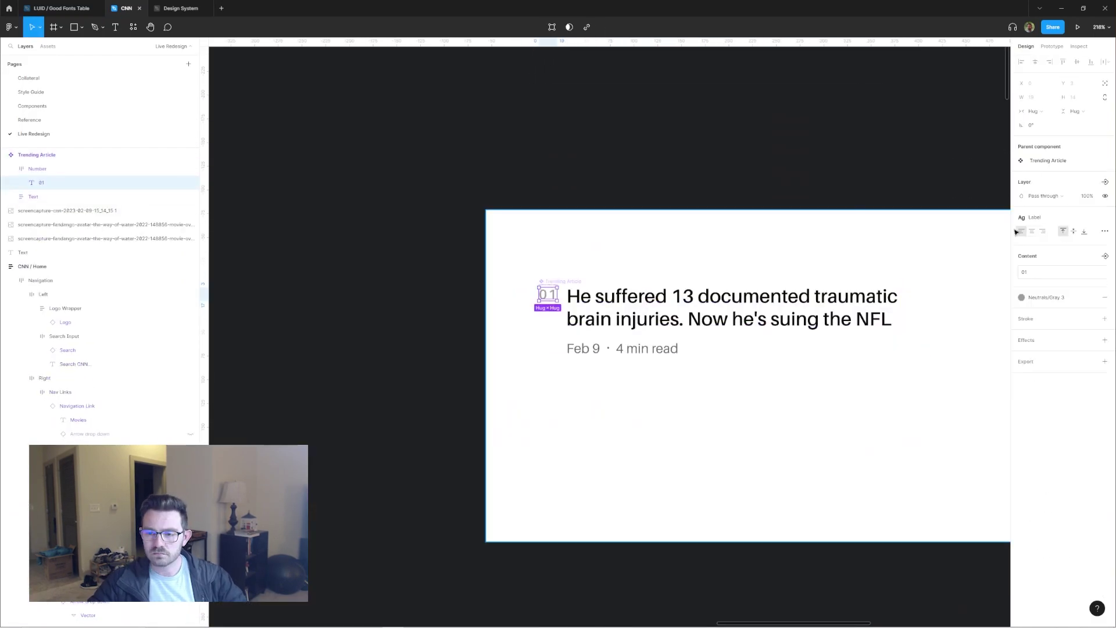
- Retype the trending headlines and dates, from the NFL story to Florida's DeSantis bill, Today through Feb 7
{"action": "left_click", "coordinate": [481, 291]}
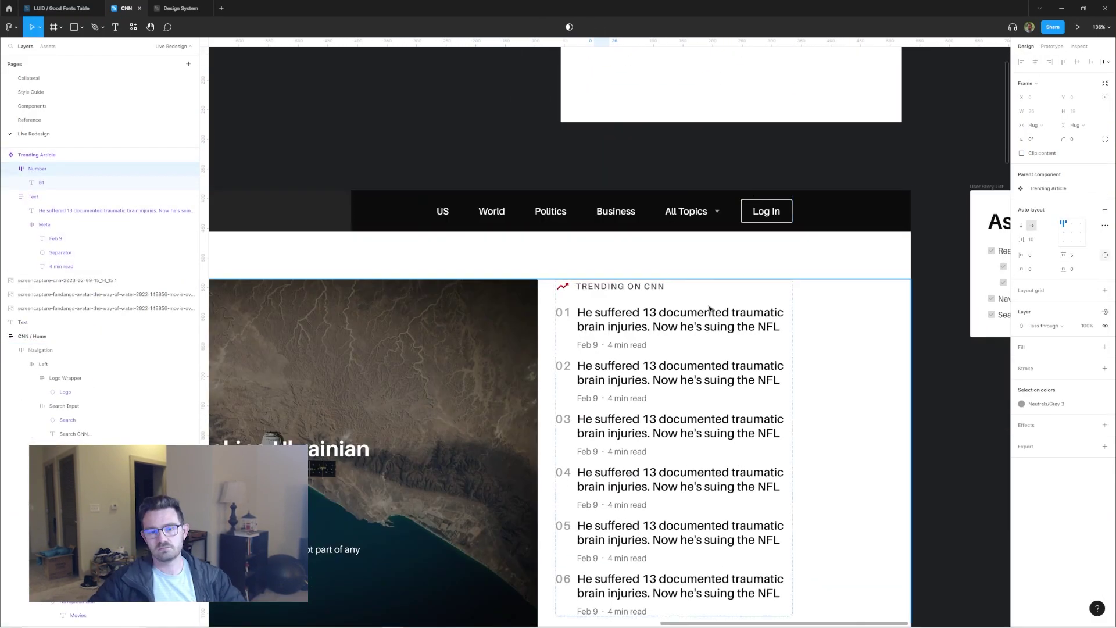
{"action": "scroll", "coordinate": [709, 309], "scroll_direction": "down", "scroll_amount": 3}
{"action": "left_click", "coordinate": [652, 400]}
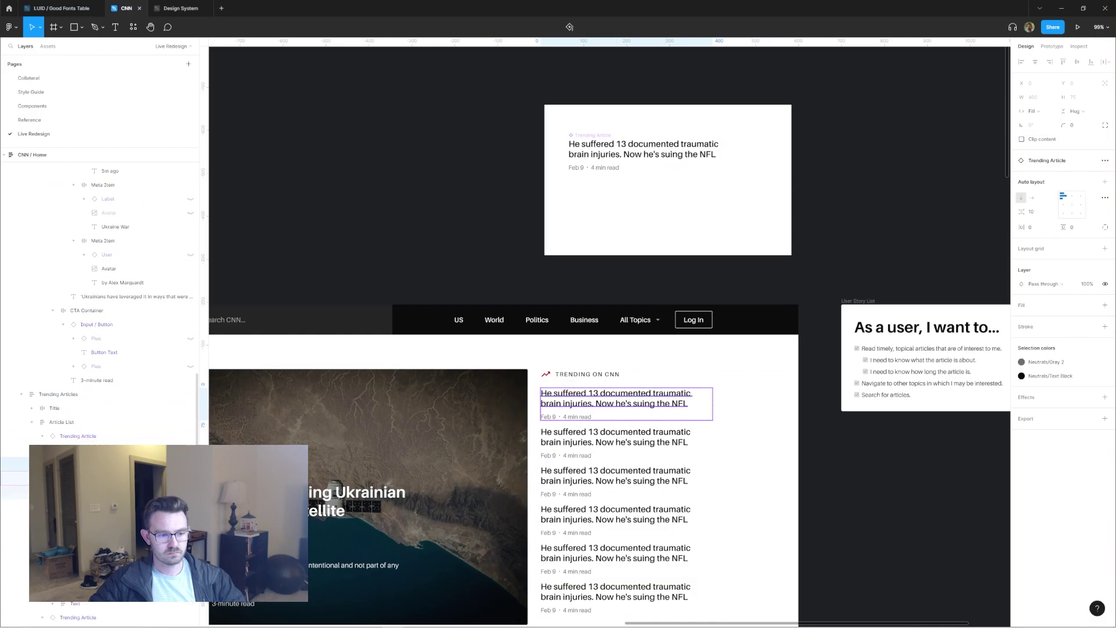
{"action": "left_click", "coordinate": [661, 410]}
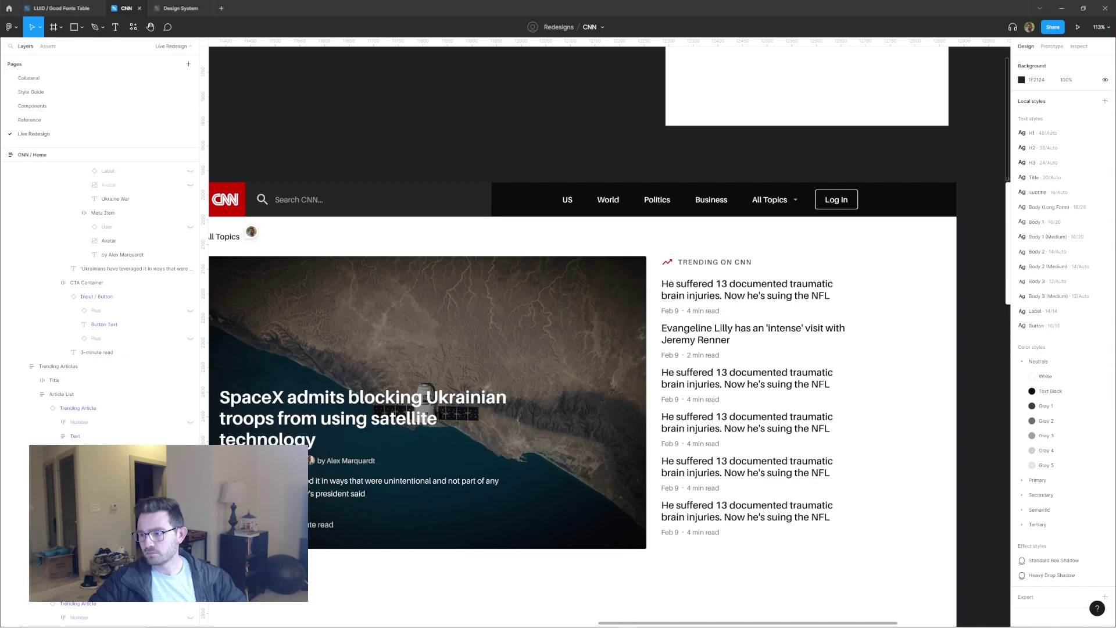
{"action": "double_click", "coordinate": [748, 373]}
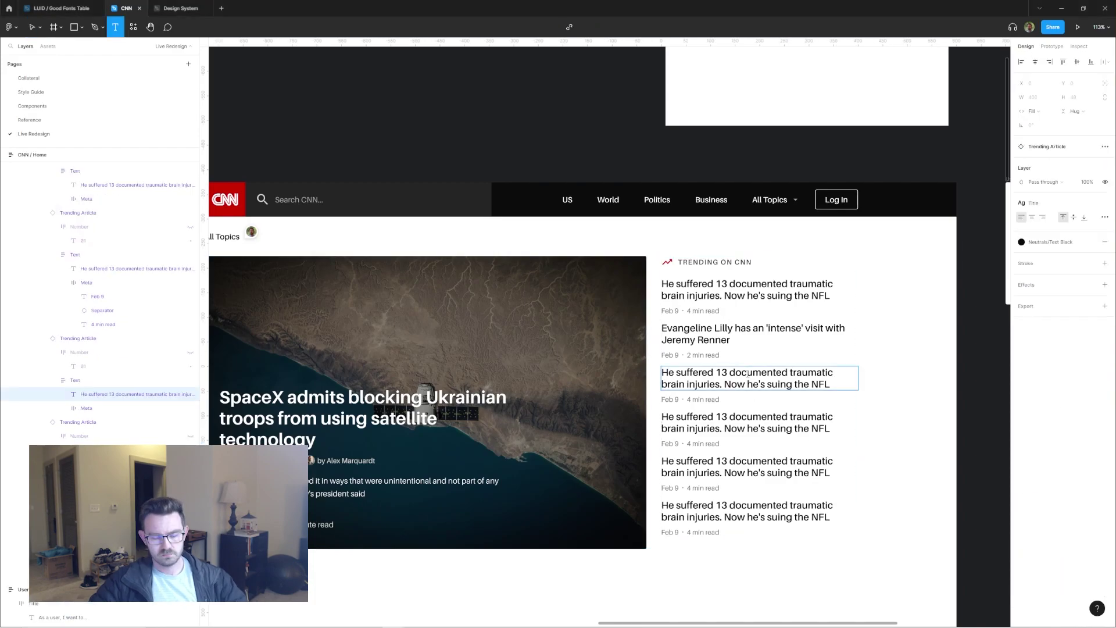
{"action": "double_click", "coordinate": [782, 418]}
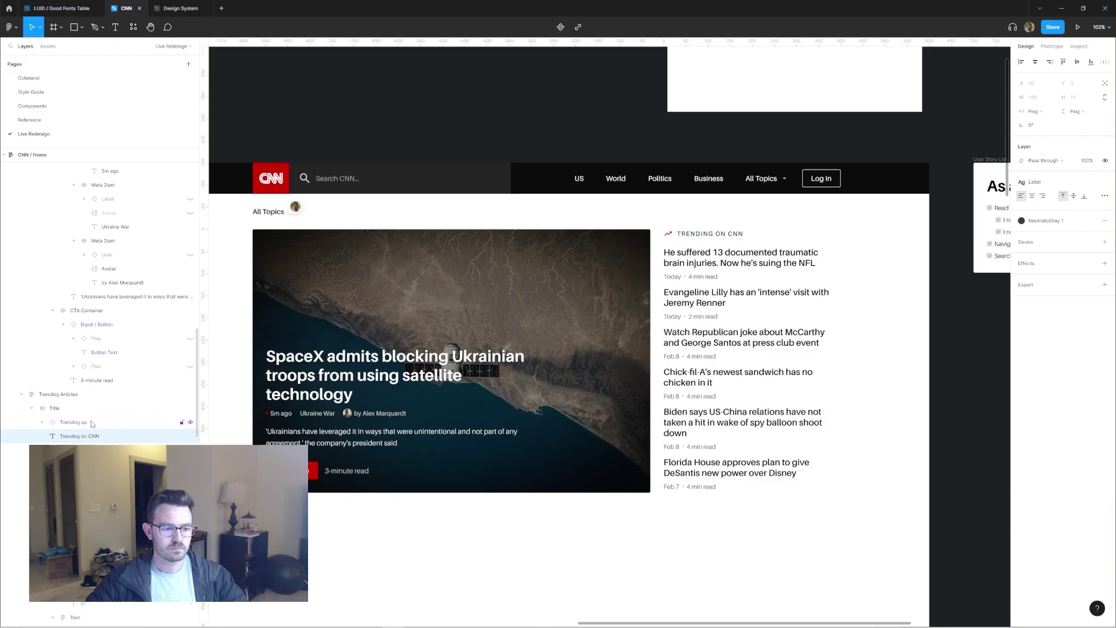
- Remove the Trending up icon from the heading and preview the homepage prototype
{"action": "left_click", "coordinate": [73, 422]}
{"action": "left_click", "coordinate": [1090, 251]}
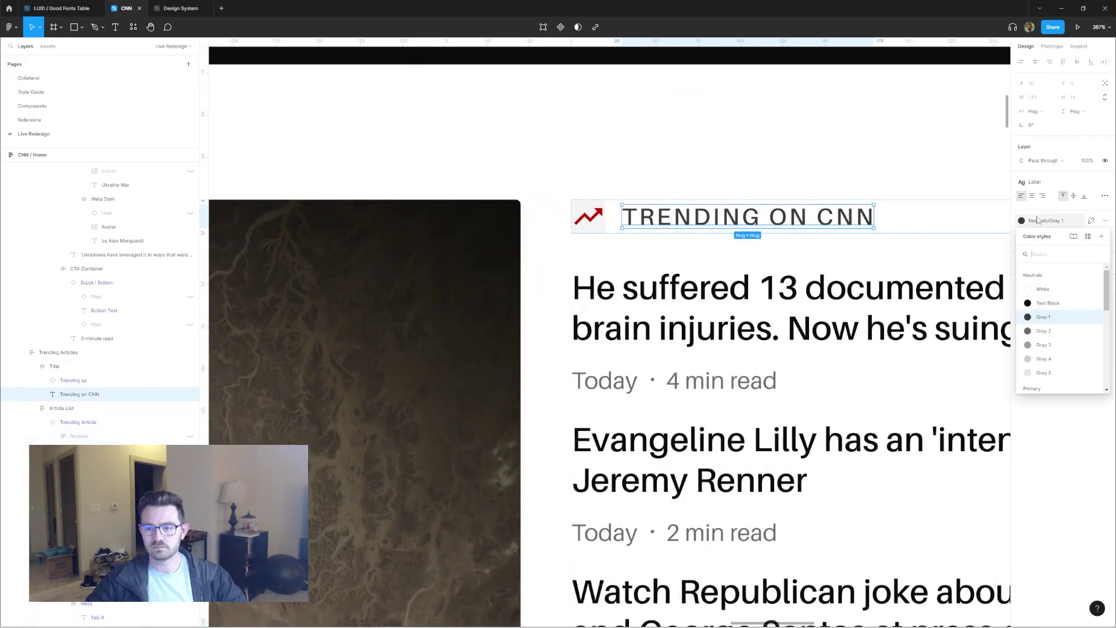
{"action": "key", "text": "shift+1"}
{"action": "key", "text": "ctrl+alt+Return"}
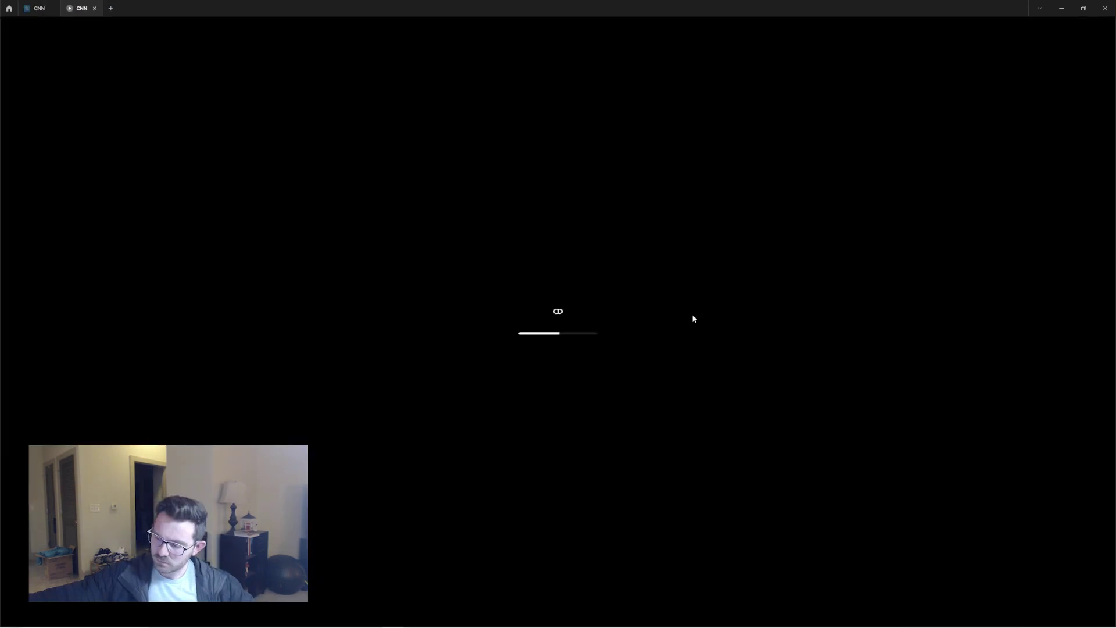
{"action": "key", "text": "ctrl+shift+Tab"}
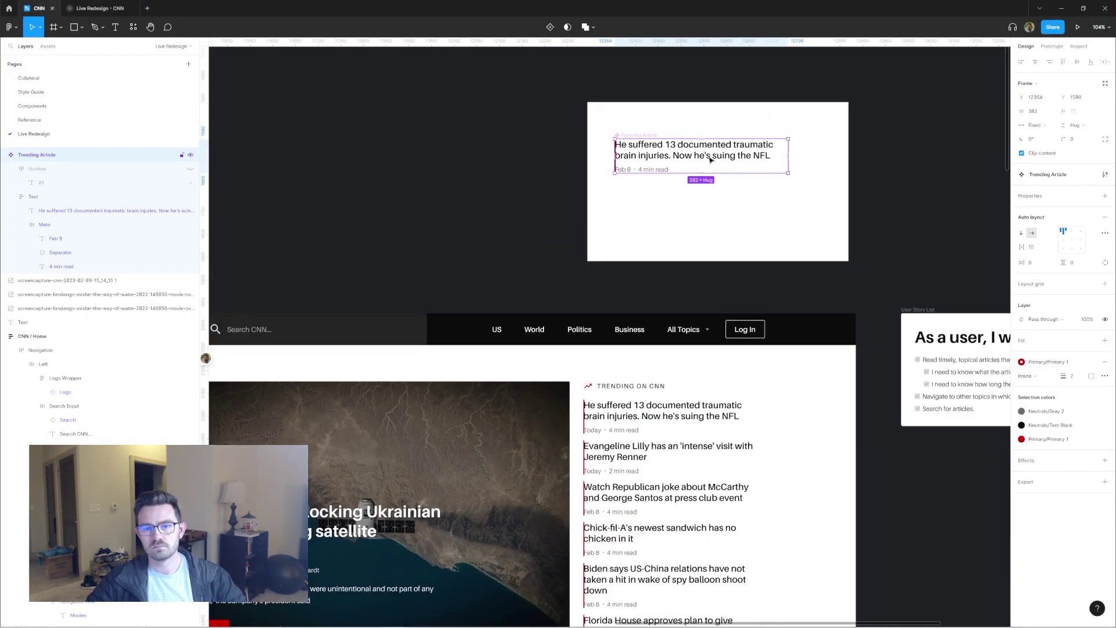
- Give each Trending Article a left-only CC0000 border at 40%, 20 left padding and Fill container height
{"action": "scroll", "coordinate": [689, 327], "scroll_direction": "down", "scroll_amount": 2}
{"action": "scroll", "coordinate": [688, 328], "scroll_direction": "up", "scroll_amount": 3}
{"action": "scroll", "coordinate": [688, 327], "scroll_direction": "up", "scroll_amount": 5}
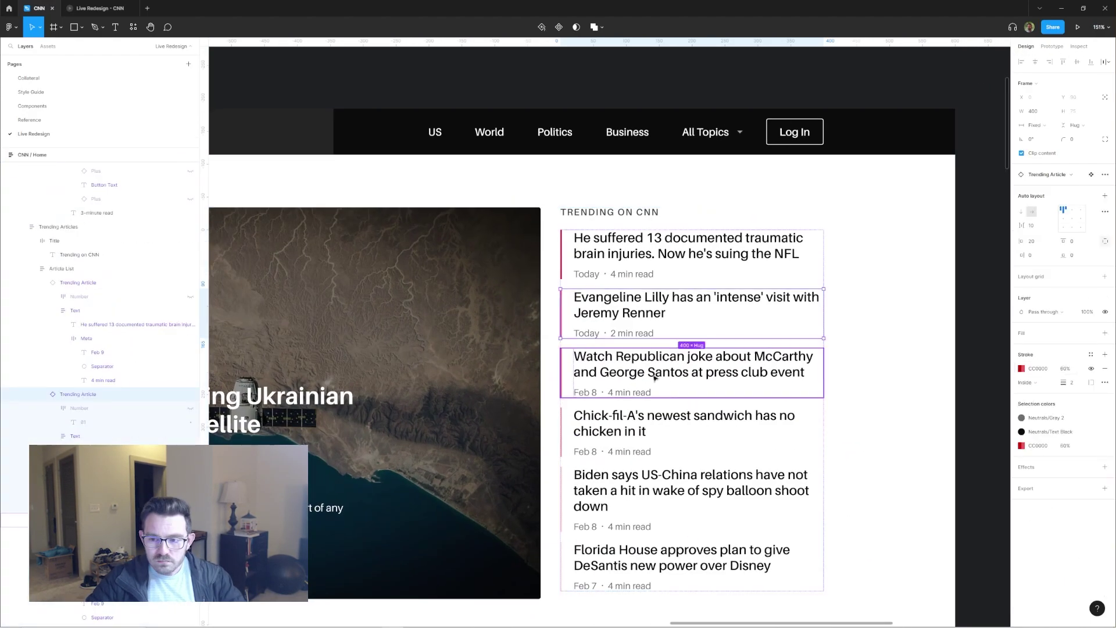
{"action": "key", "text": "Tab"}
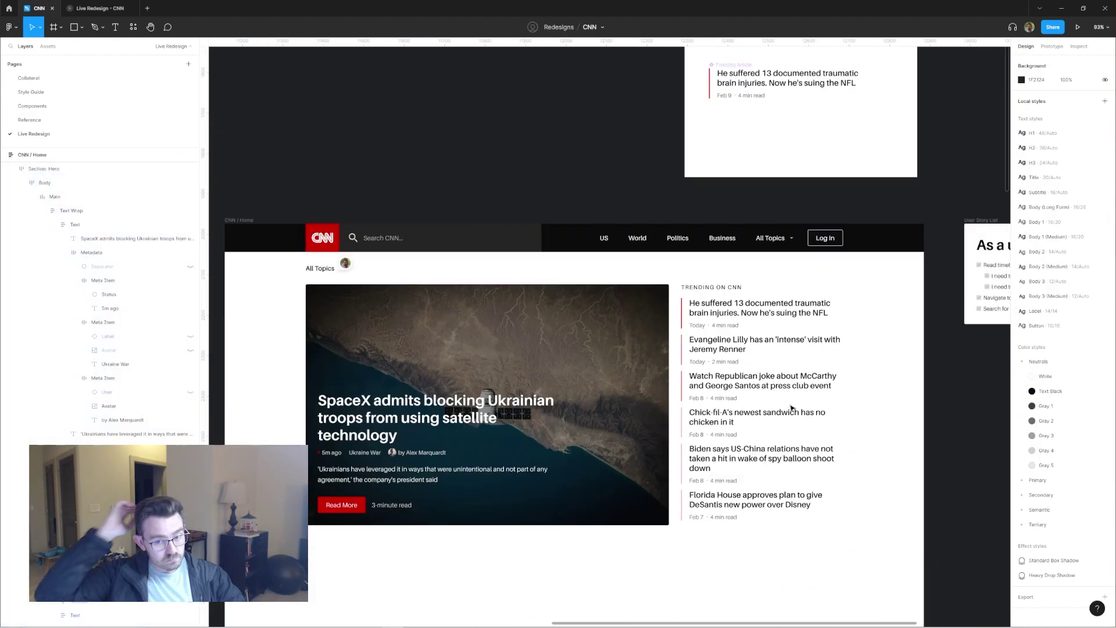
{"action": "left_click", "coordinate": [1036, 125]}
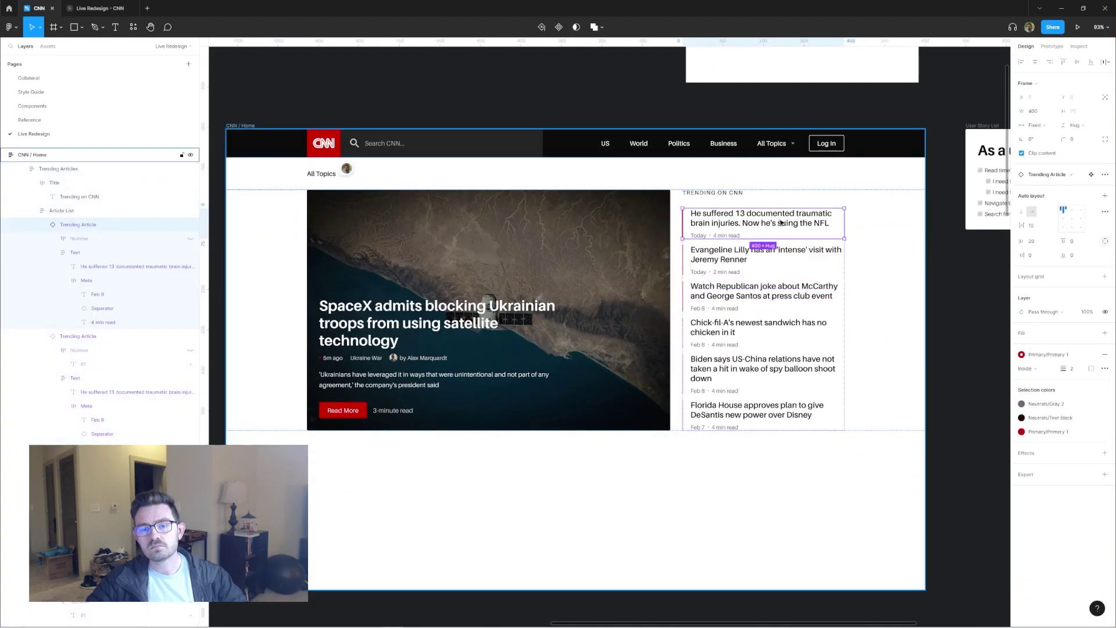
{"action": "left_click", "coordinate": [1035, 125]}
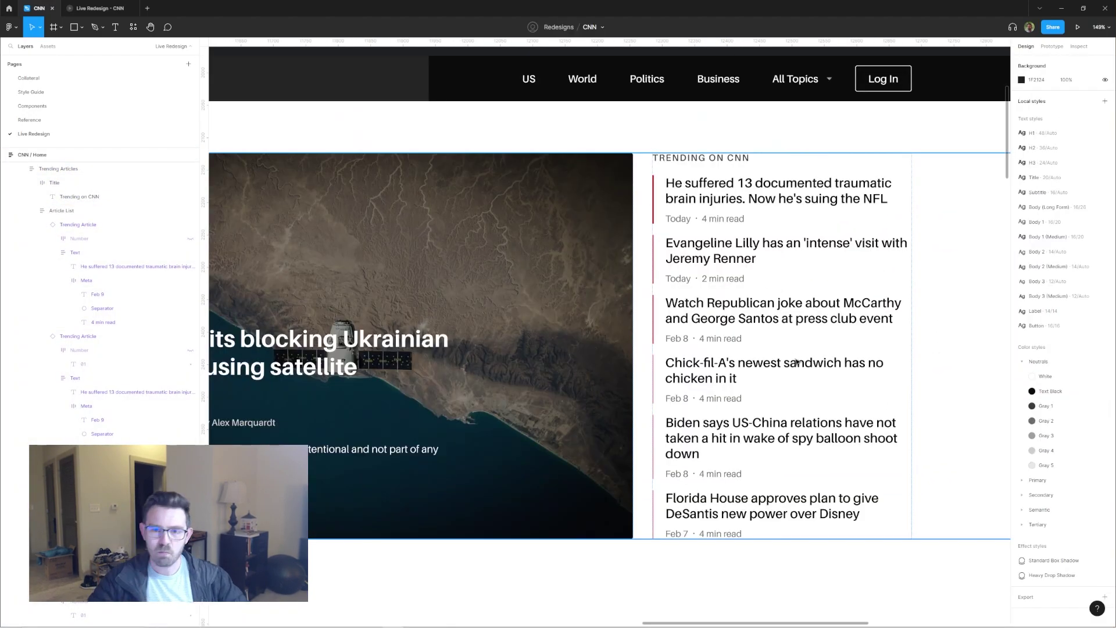
- Swap the All Topics link's icon for a menu icon
{"action": "left_click", "coordinate": [717, 272]}
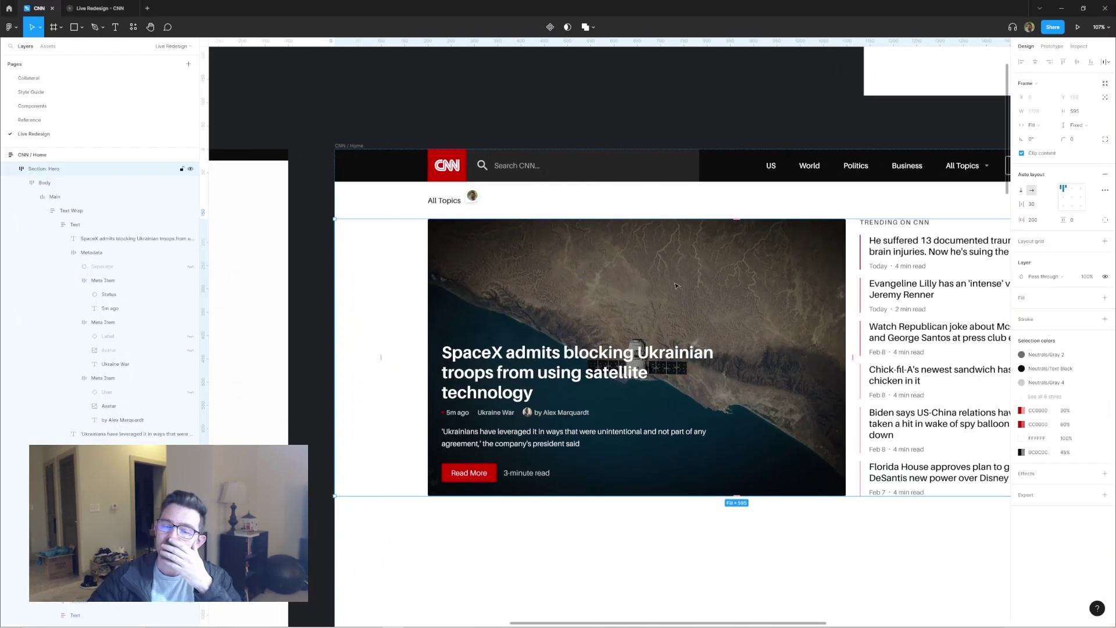
{"action": "left_click", "coordinate": [444, 200]}
{"action": "scroll", "coordinate": [758, 491], "scroll_direction": "up", "scroll_amount": 3}
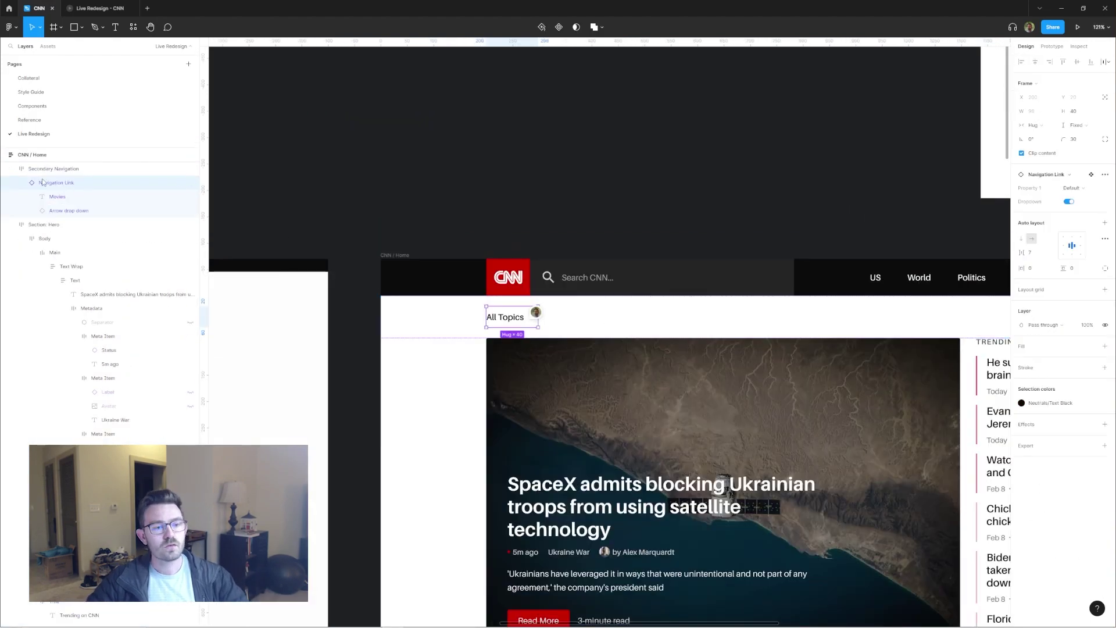
{"action": "scroll", "coordinate": [524, 316], "scroll_direction": "up", "scroll_amount": 4}
{"action": "left_click", "coordinate": [671, 314]}
{"action": "scroll", "coordinate": [670, 314], "scroll_direction": "down", "scroll_amount": 4}
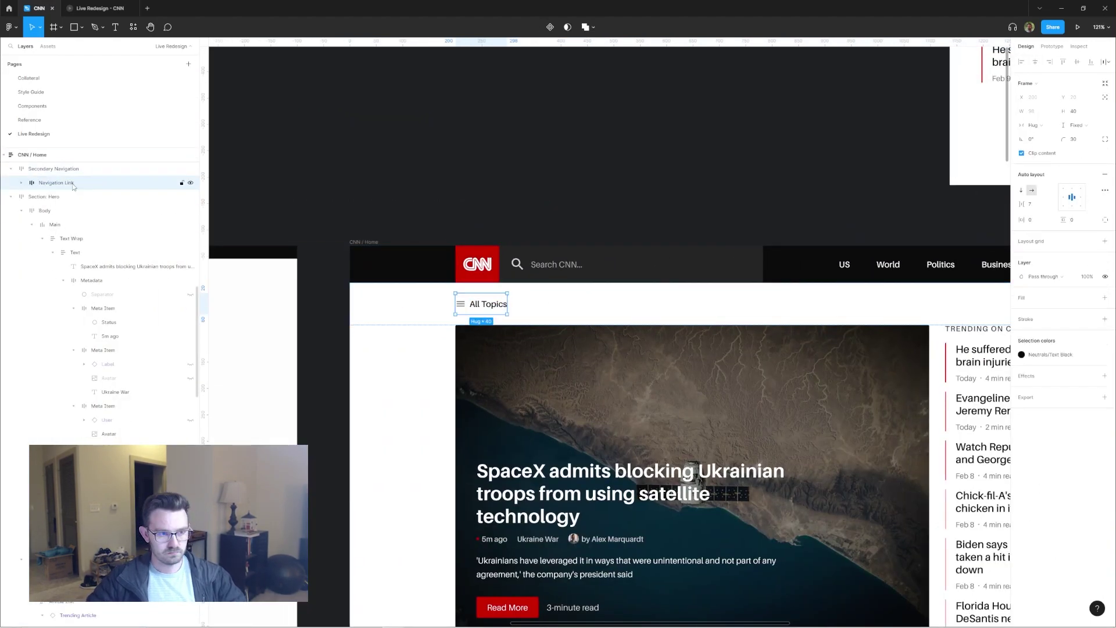
{"action": "scroll", "coordinate": [503, 307], "scroll_direction": "up", "scroll_amount": 3}
- Rename the US link to 'Netflix password sharing' and duplicate it for more topics
{"action": "left_click", "coordinate": [508, 299]}
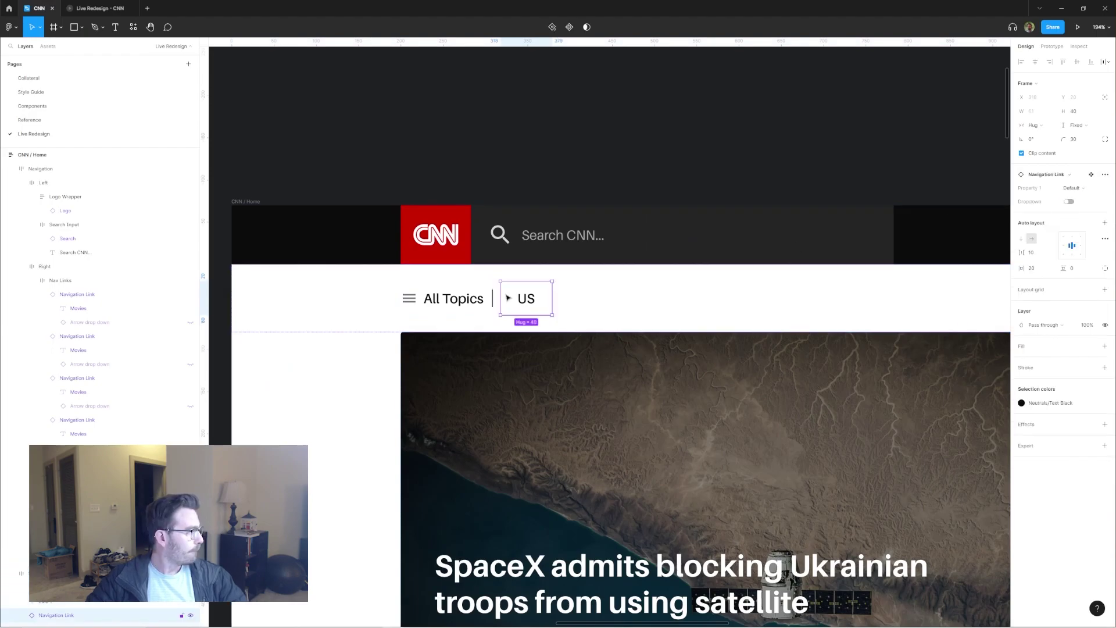
{"action": "key", "text": "shift+Tab"}
{"action": "key", "text": "shift+Tab"}
{"action": "scroll", "coordinate": [561, 299], "scroll_direction": "down", "scroll_amount": 1}
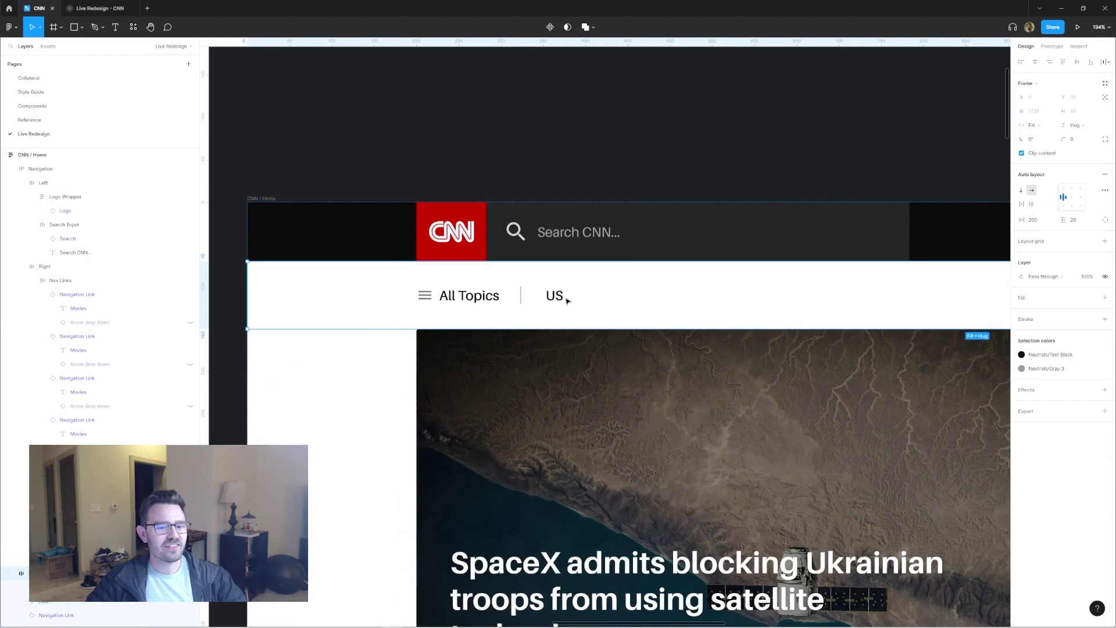
{"action": "left_click", "coordinate": [562, 299]}
{"action": "scroll", "coordinate": [564, 298], "scroll_direction": "down", "scroll_amount": 2}
{"action": "double_click", "coordinate": [572, 295]}
{"action": "type", "text": "Netflix password sharing"}
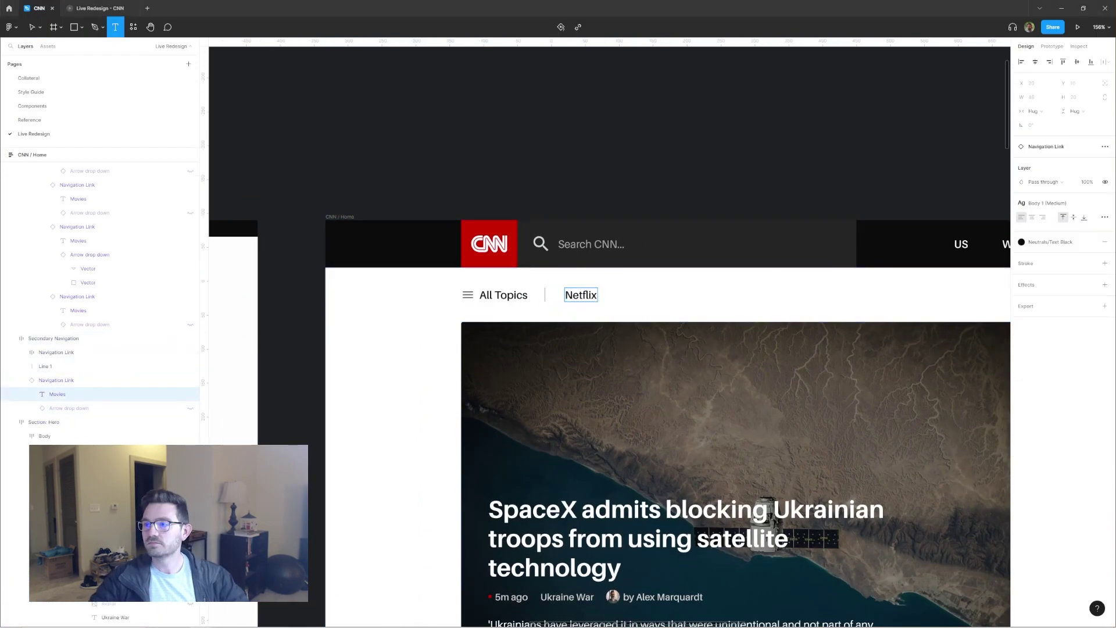
{"action": "key", "text": "Escape"}
{"action": "key", "text": "Escape"}
{"action": "scroll", "coordinate": [547, 302], "scroll_direction": "down", "scroll_amount": 1}
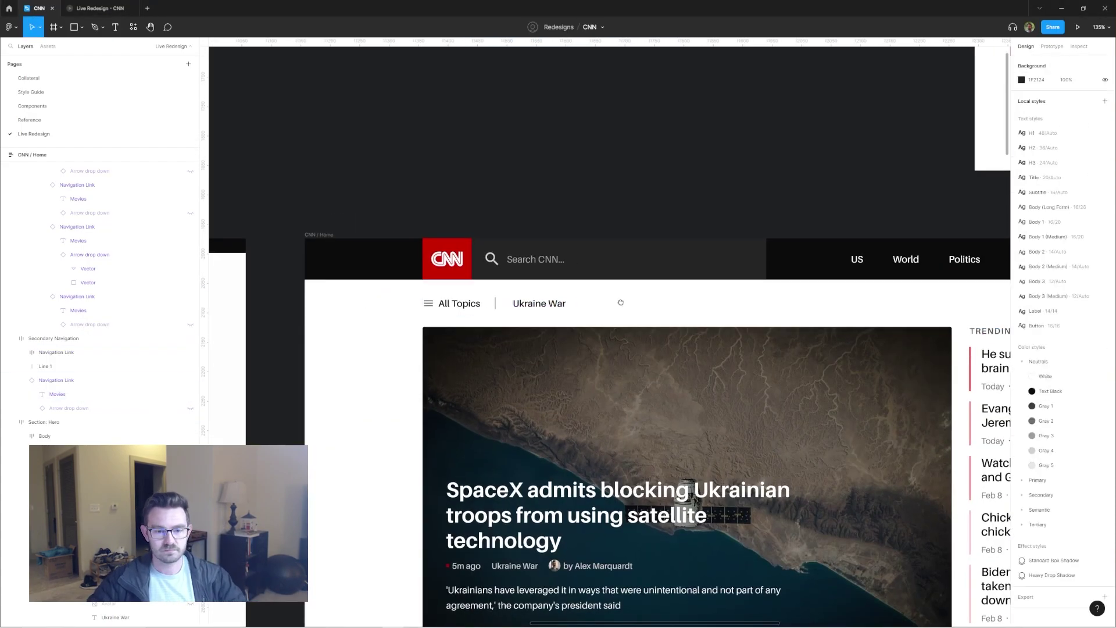
{"action": "key", "text": "ctrl+d"}
{"action": "key", "text": "Escape"}
{"action": "scroll", "coordinate": [719, 306], "scroll_direction": "left", "scroll_amount": 2}
- Add a 'Turkey Earthquake' link in first position and duplicate further topic links
{"action": "double_click", "coordinate": [639, 304]}
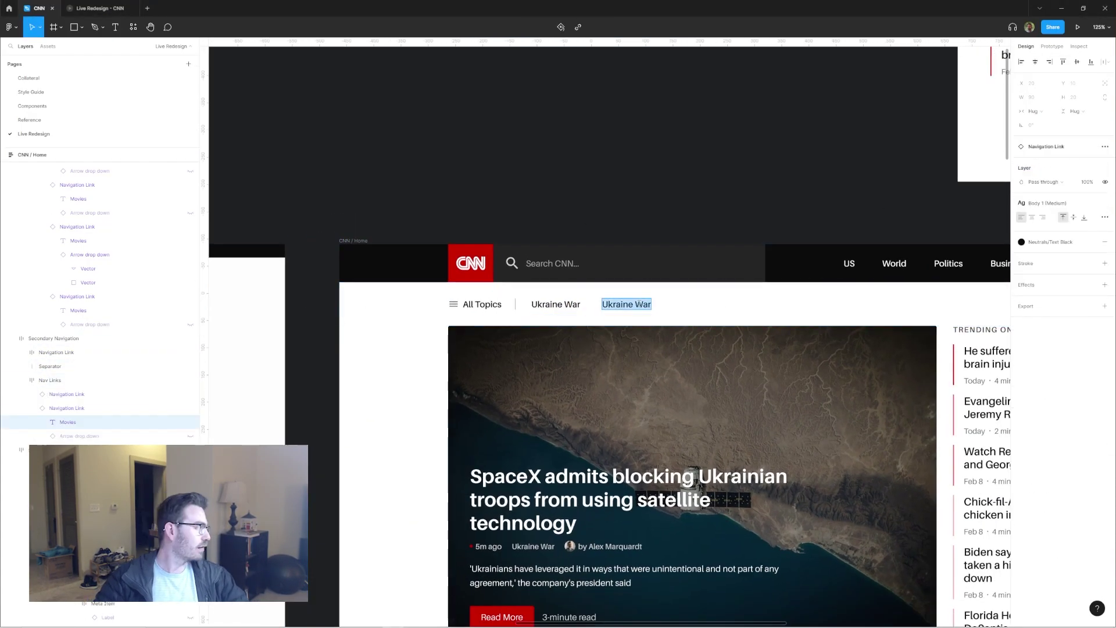
{"action": "type", "text": "Turkey Earthquake"}
{"action": "key", "text": "Escape"}
{"action": "key", "text": "Left"}
{"action": "key", "text": "Tab"}
{"action": "key", "text": "ctrl+d"}
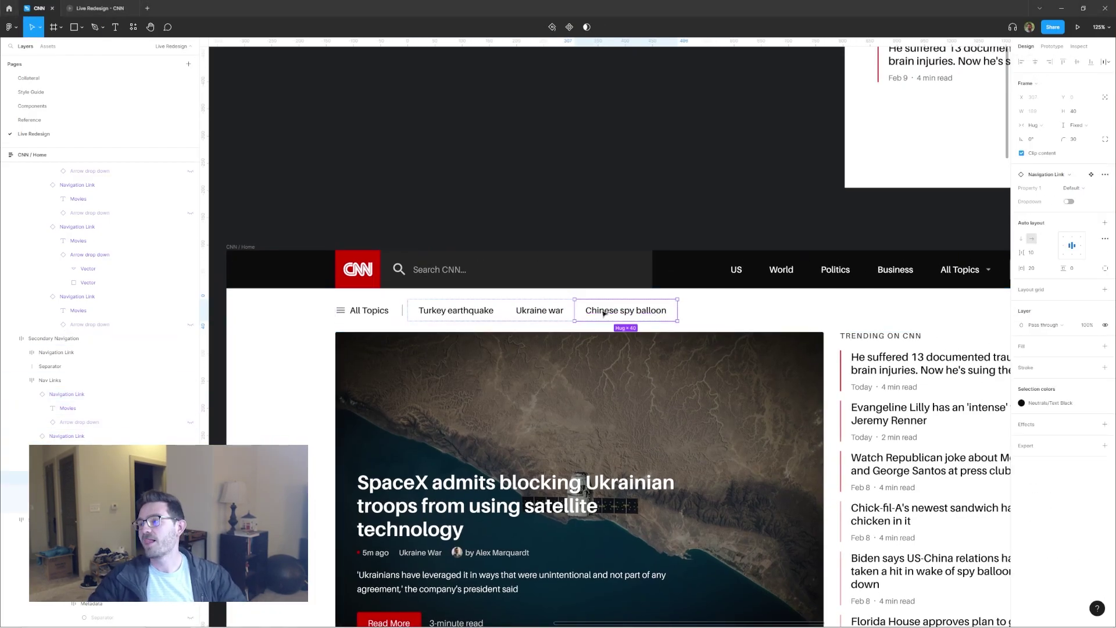
{"action": "key", "text": "ctrl+d"}
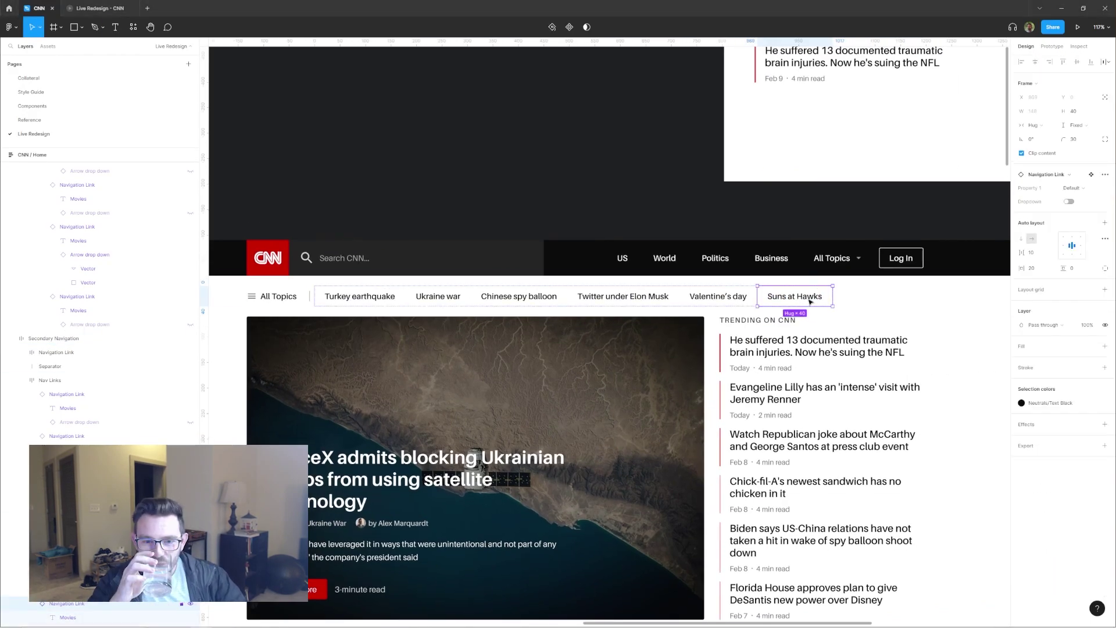
- Arrange the topic links through Suns at Hawks and start a 'LIVE upda' label before Turkey earthquake
{"action": "left_click", "coordinate": [623, 296]}
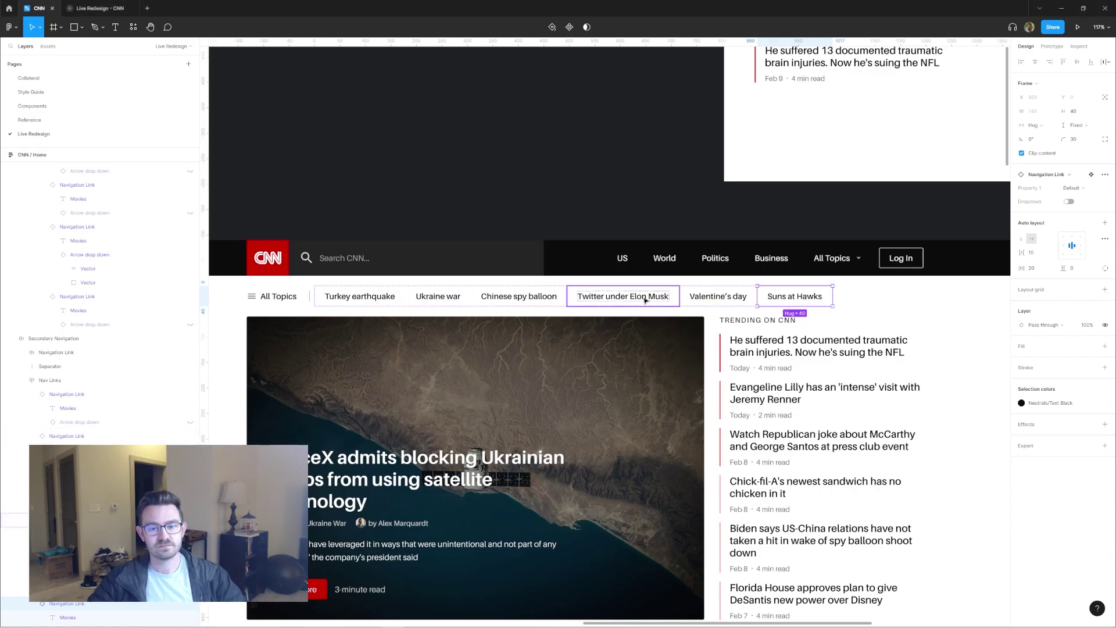
{"action": "scroll", "coordinate": [881, 288], "scroll_direction": "down", "scroll_amount": 2}
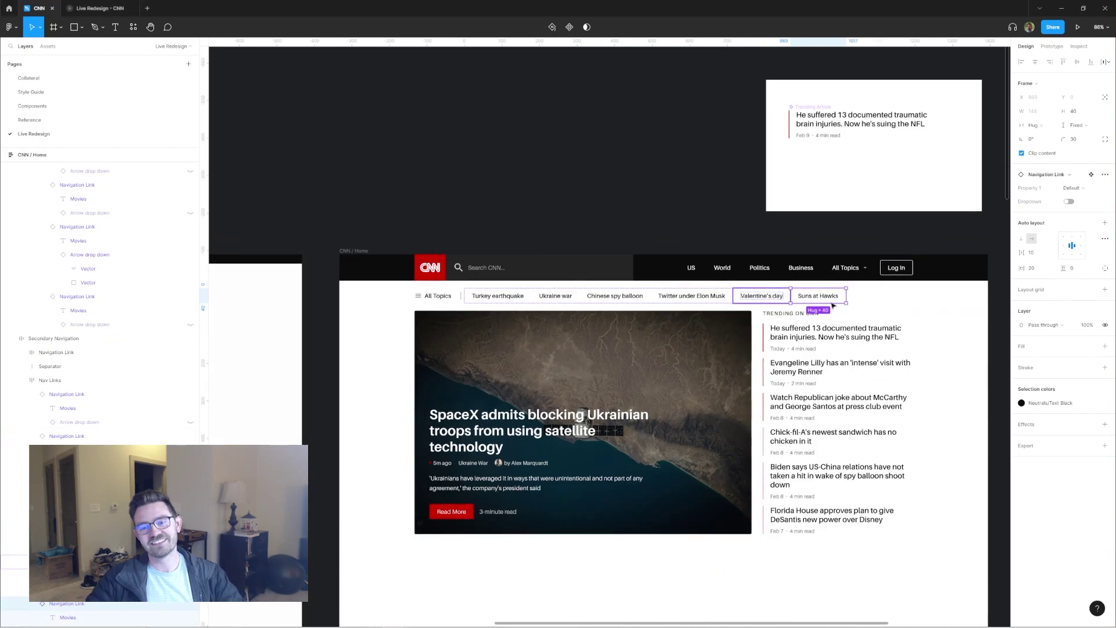
{"action": "left_click", "coordinate": [821, 302]}
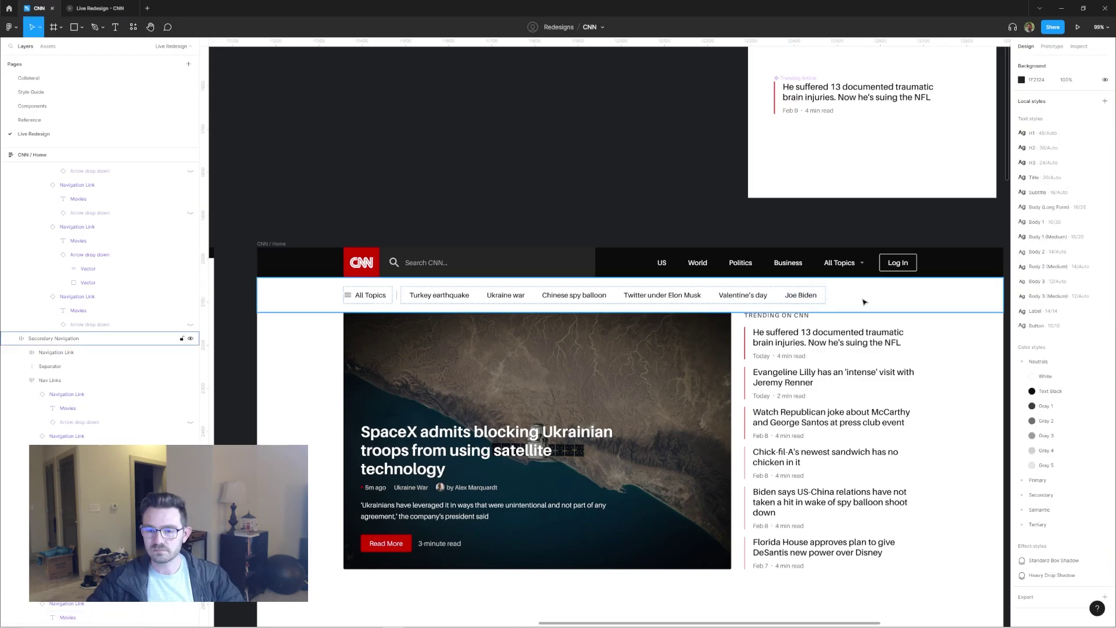
{"action": "scroll", "coordinate": [806, 298], "scroll_direction": "up", "scroll_amount": 3}
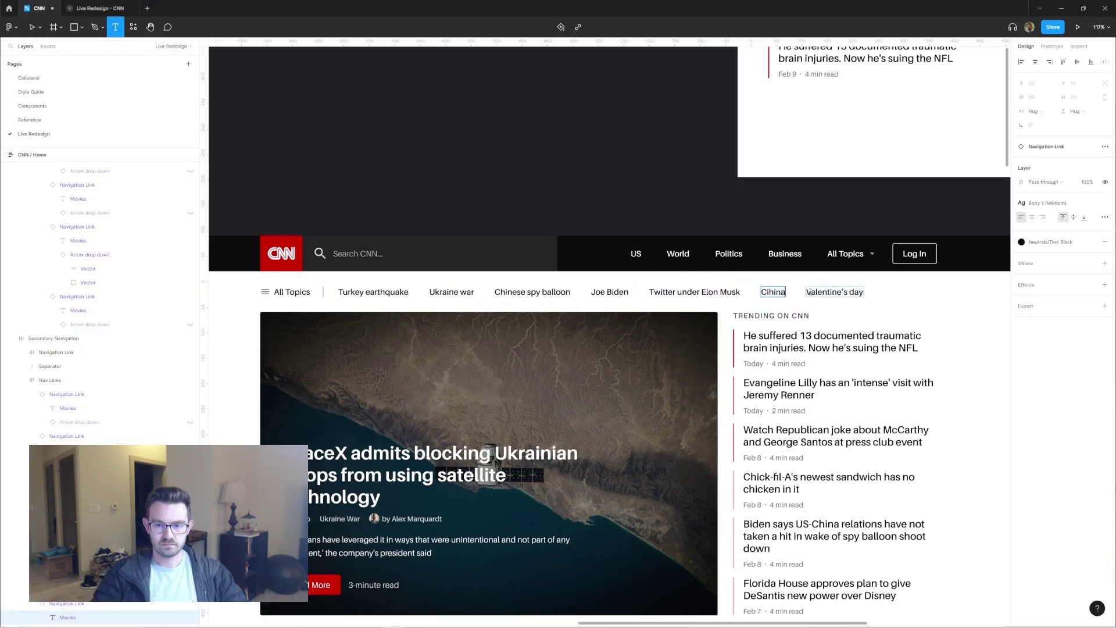
{"action": "scroll", "coordinate": [739, 316], "scroll_direction": "down", "scroll_amount": 2}
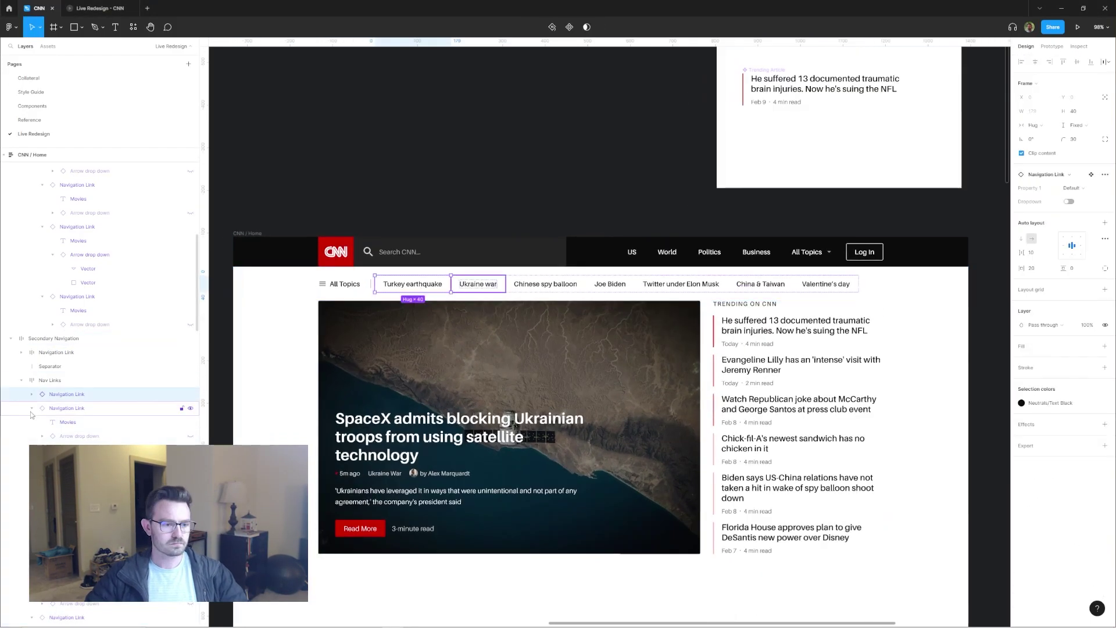
{"action": "key", "text": "shift+Return"}
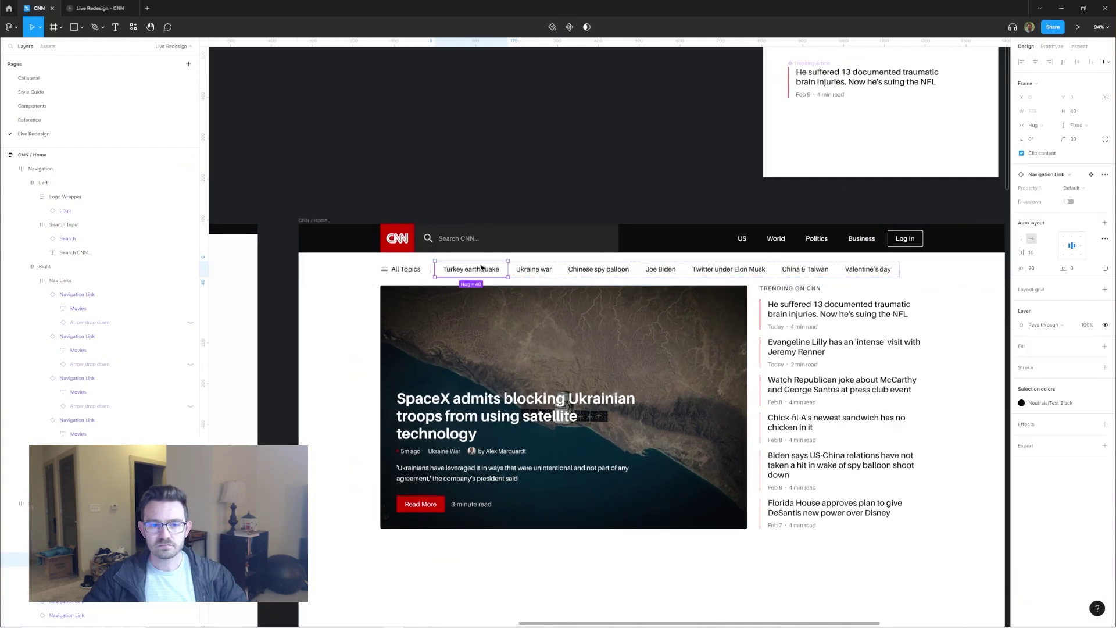
{"action": "scroll", "coordinate": [791, 246], "scroll_direction": "down", "scroll_amount": 1}
{"action": "left_click", "coordinate": [464, 257]}
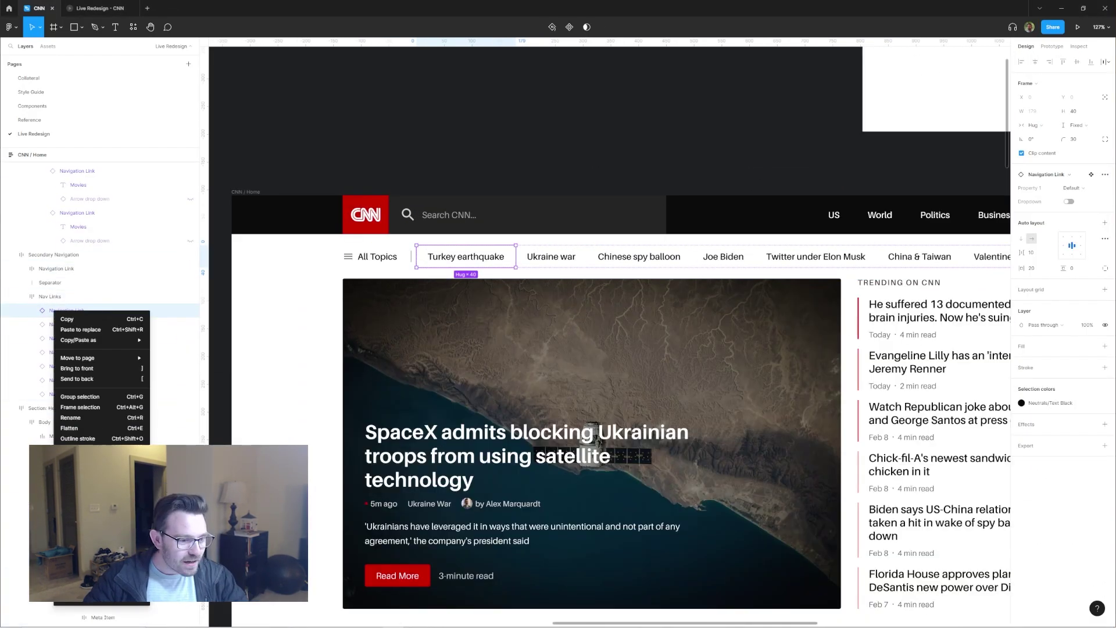
{"action": "type", "text": "LIVE upda"}
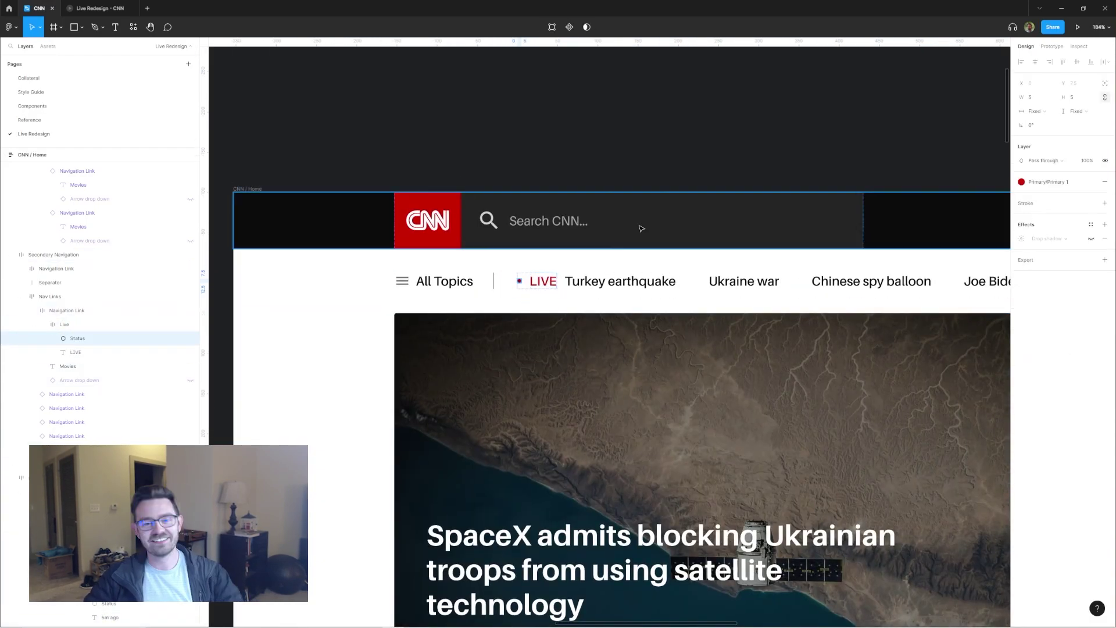
- Finish the LIVE tag with a red dot and LIVE text on a 5% CC0000 fill
{"action": "key", "text": "Tab"}
{"action": "scroll", "coordinate": [1008, 232], "scroll_direction": "up", "scroll_amount": 2}
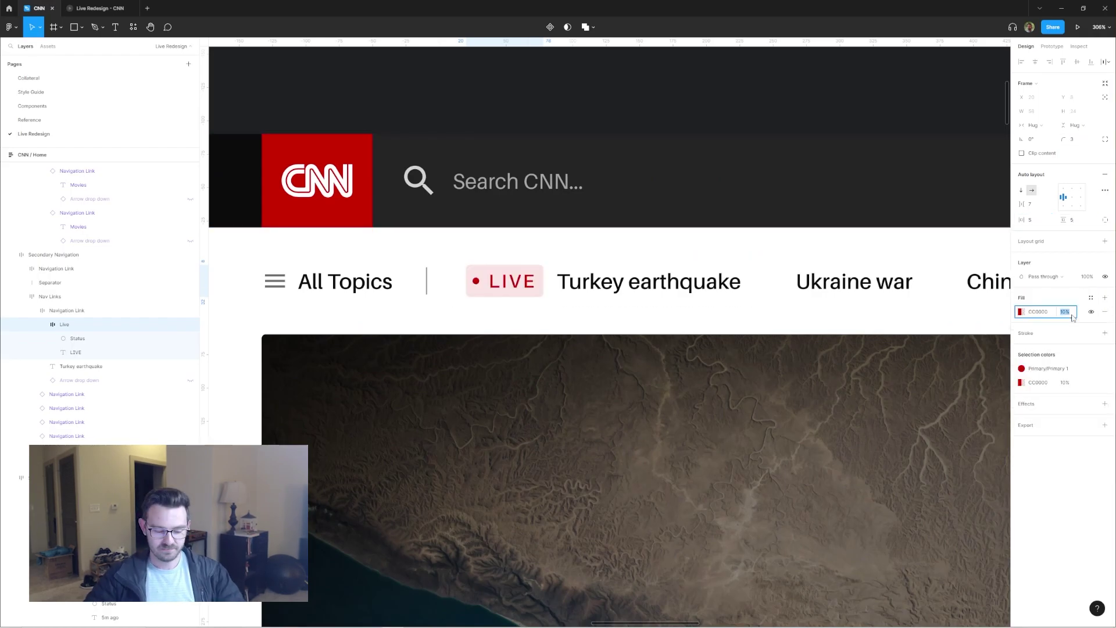
{"action": "left_click", "coordinate": [575, 142]}
{"action": "scroll", "coordinate": [576, 141], "scroll_direction": "down", "scroll_amount": 10}
{"action": "scroll", "coordinate": [628, 177], "scroll_direction": "up", "scroll_amount": 2}
{"action": "scroll", "coordinate": [618, 157], "scroll_direction": "down", "scroll_amount": 2}
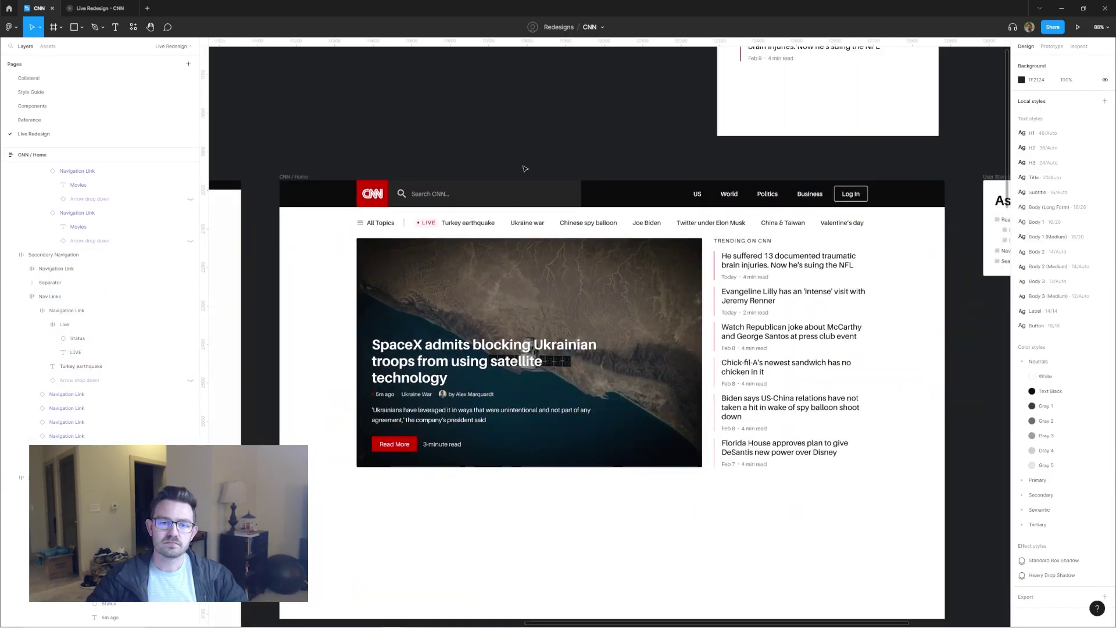
- Wrap the THE UKRAINE WAR heading below the hero in an auto layout section
{"action": "left_click", "coordinate": [525, 186]}
{"action": "scroll", "coordinate": [525, 186], "scroll_direction": "down", "scroll_amount": 3}
{"action": "scroll", "coordinate": [525, 186], "scroll_direction": "left", "scroll_amount": 2}
{"action": "key", "text": "shift+a"}
{"action": "left_click", "coordinate": [1041, 125]}
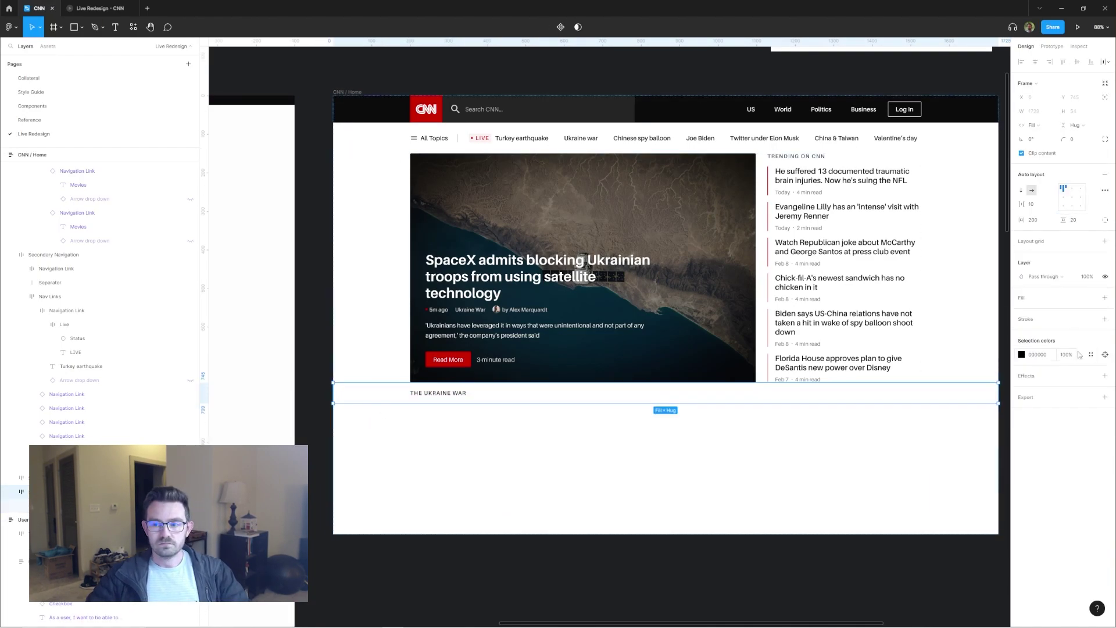
- Select the new section below the hero and review its frames
{"action": "scroll", "coordinate": [496, 358], "scroll_direction": "up", "scroll_amount": 3}
{"action": "scroll", "coordinate": [496, 358], "scroll_direction": "down", "scroll_amount": 1}
{"action": "scroll", "coordinate": [496, 358], "scroll_direction": "up", "scroll_amount": 2}
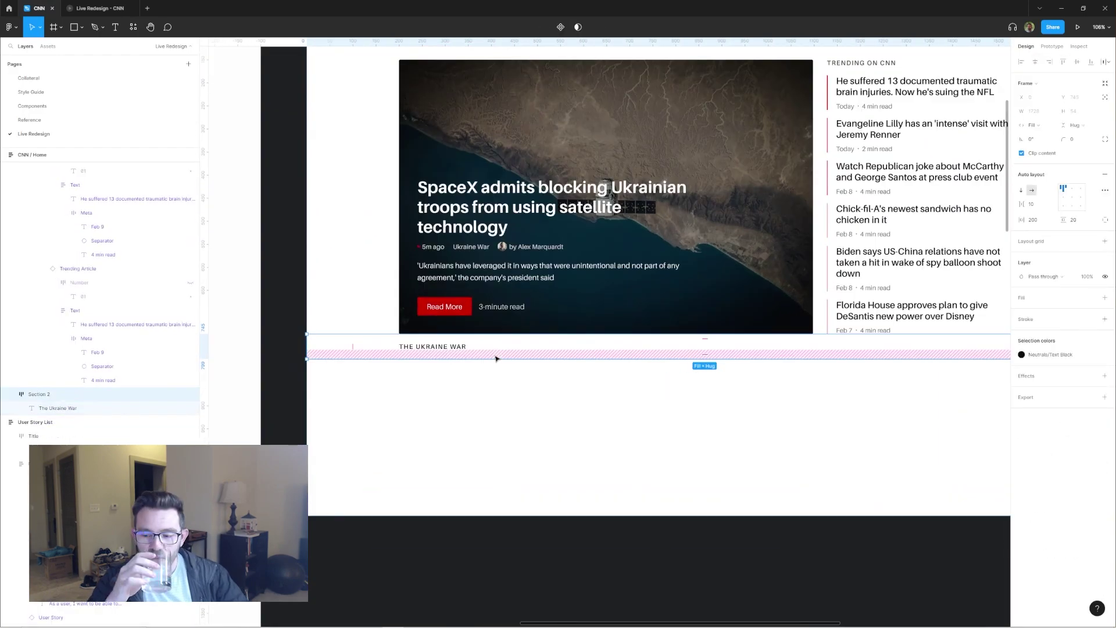
{"action": "scroll", "coordinate": [496, 359], "scroll_direction": "up", "scroll_amount": 1}
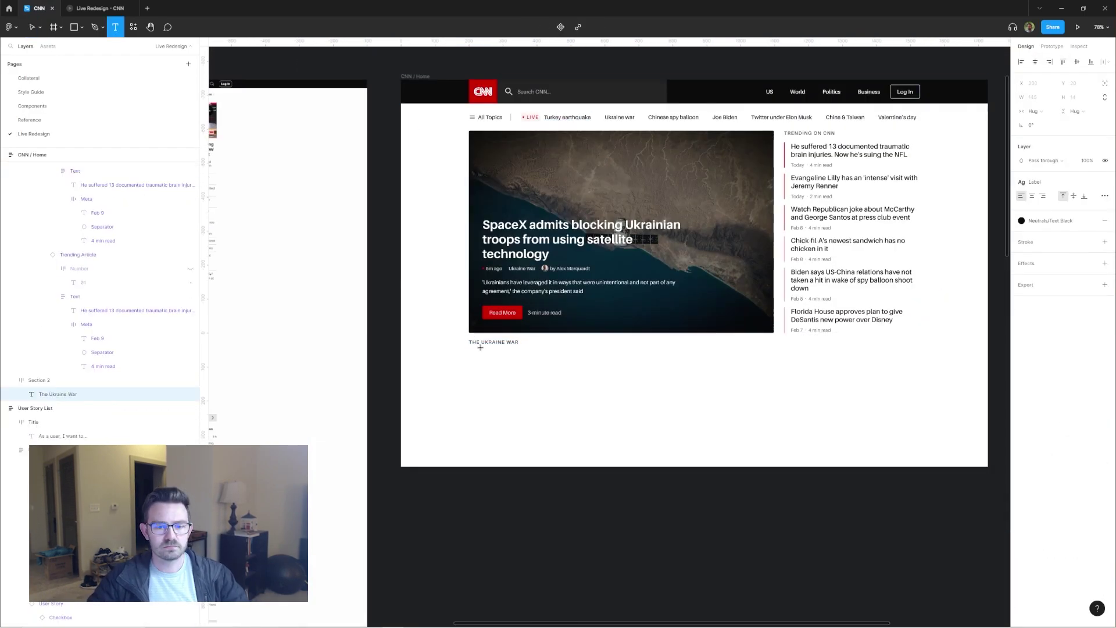
{"action": "scroll", "coordinate": [482, 255], "scroll_direction": "up", "scroll_amount": 4}
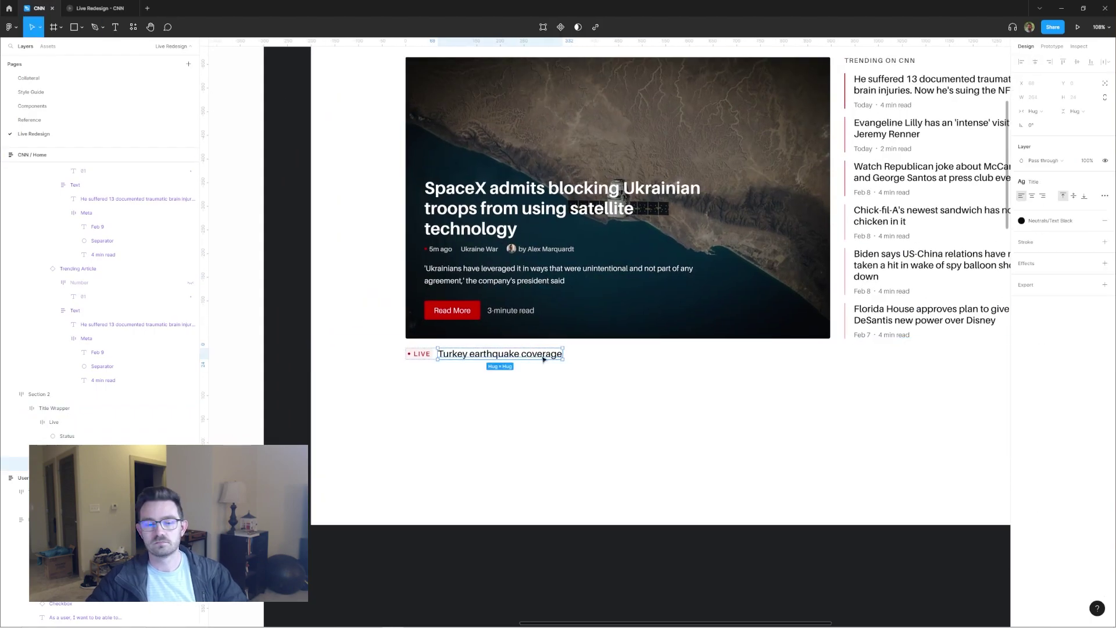
{"action": "scroll", "coordinate": [669, 332], "scroll_direction": "down", "scroll_amount": 3}
{"action": "left_click", "coordinate": [485, 311]}
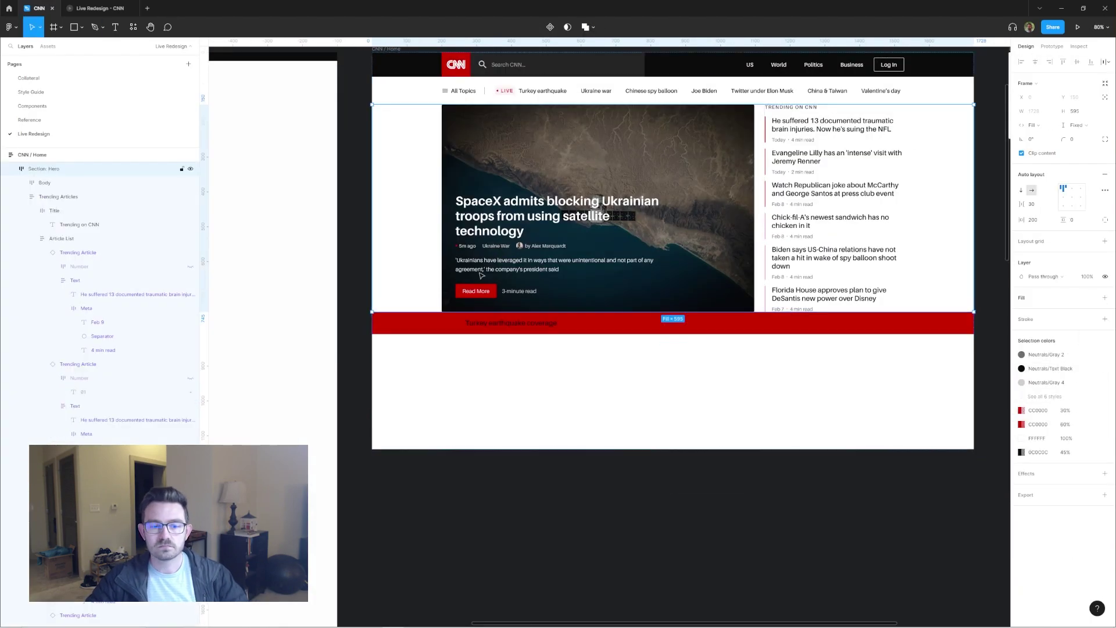
{"action": "double_click", "coordinate": [683, 258]}
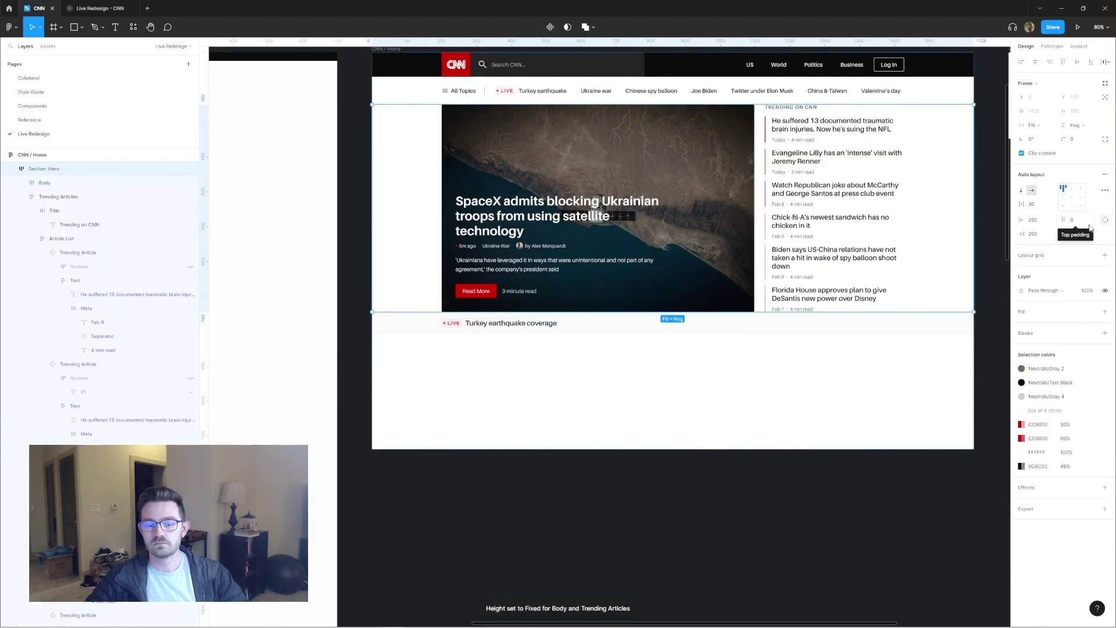
{"action": "scroll", "coordinate": [683, 259], "scroll_direction": "down", "scroll_amount": 2}
{"action": "scroll", "coordinate": [550, 135], "scroll_direction": "up", "scroll_amount": 2}
{"action": "left_click", "coordinate": [551, 135]}
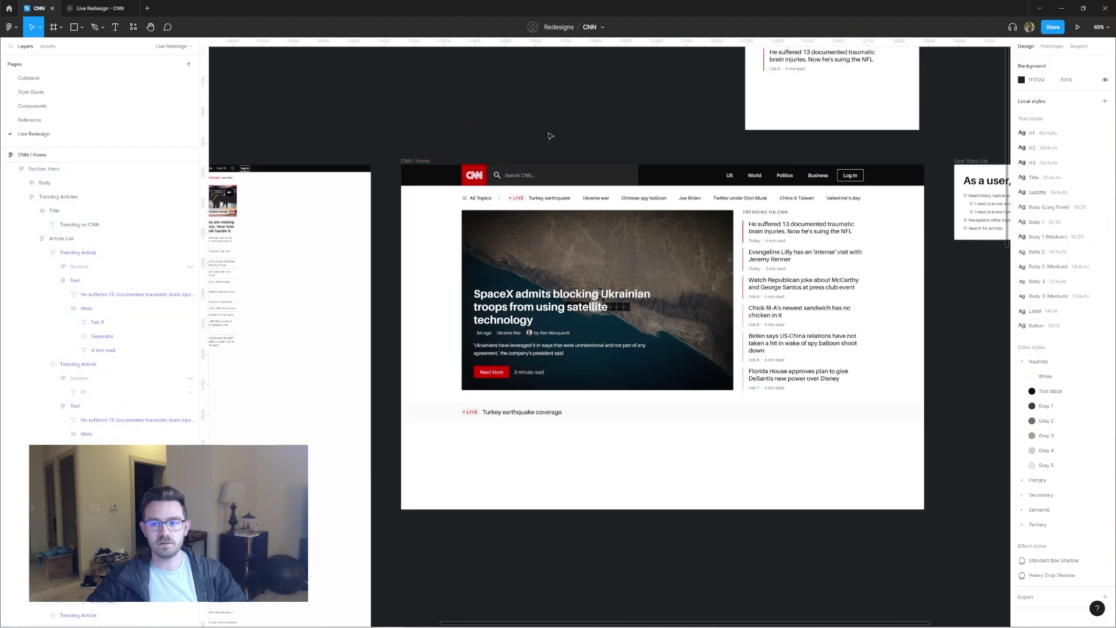
- Edit the section title to read 'Turkey earthquake' beside the LIVE pill
{"action": "scroll", "coordinate": [534, 205], "scroll_direction": "up", "scroll_amount": 3}
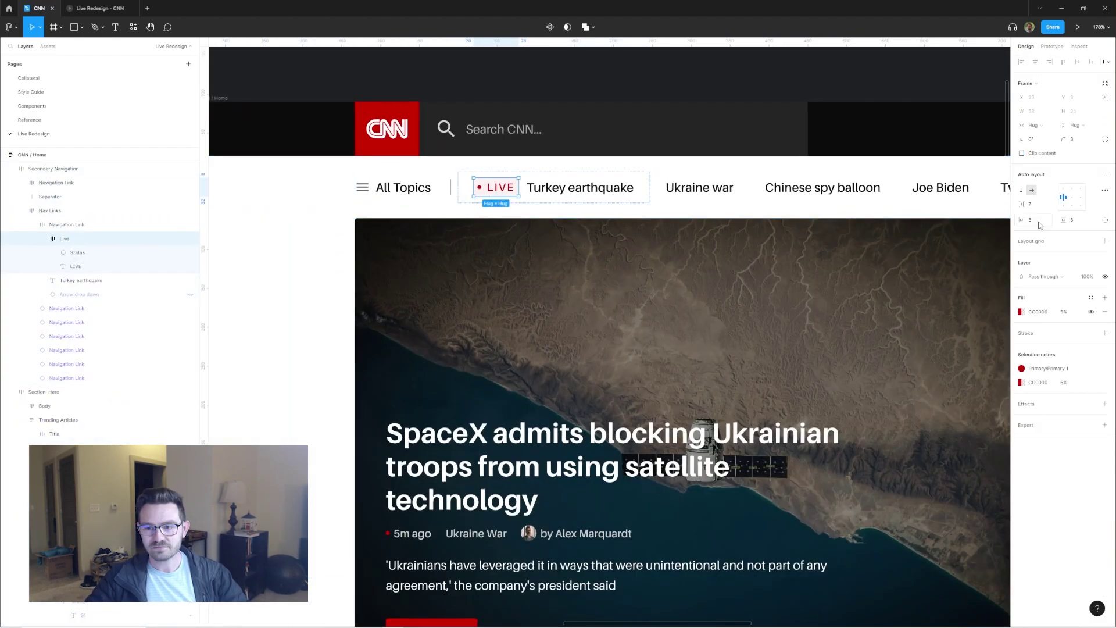
{"action": "scroll", "coordinate": [533, 205], "scroll_direction": "down", "scroll_amount": 2}
{"action": "scroll", "coordinate": [494, 290], "scroll_direction": "down", "scroll_amount": 3}
{"action": "left_click", "coordinate": [500, 321]}
{"action": "scroll", "coordinate": [443, 326], "scroll_direction": "right", "scroll_amount": 2}
{"action": "double_click", "coordinate": [444, 326]}
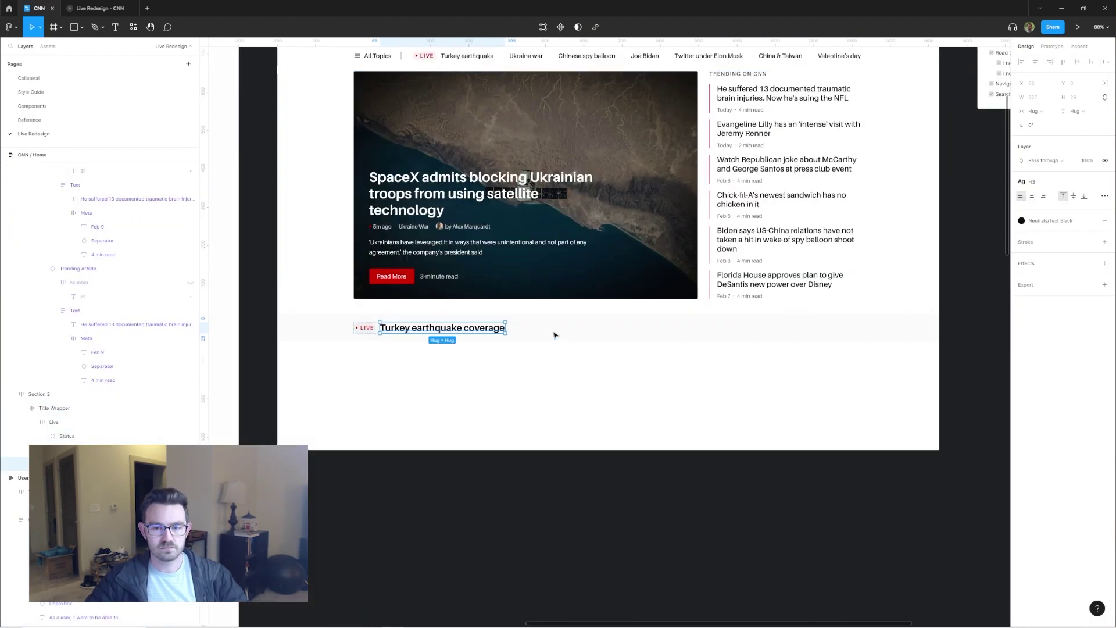
{"action": "scroll", "coordinate": [553, 332], "scroll_direction": "up", "scroll_amount": 3}
{"action": "left_click_drag", "start_coordinate": [403, 324], "coordinate": [377, 324]}
{"action": "key", "text": "BackSpace"}
{"action": "scroll", "coordinate": [375, 336], "scroll_direction": "up", "scroll_amount": 3}
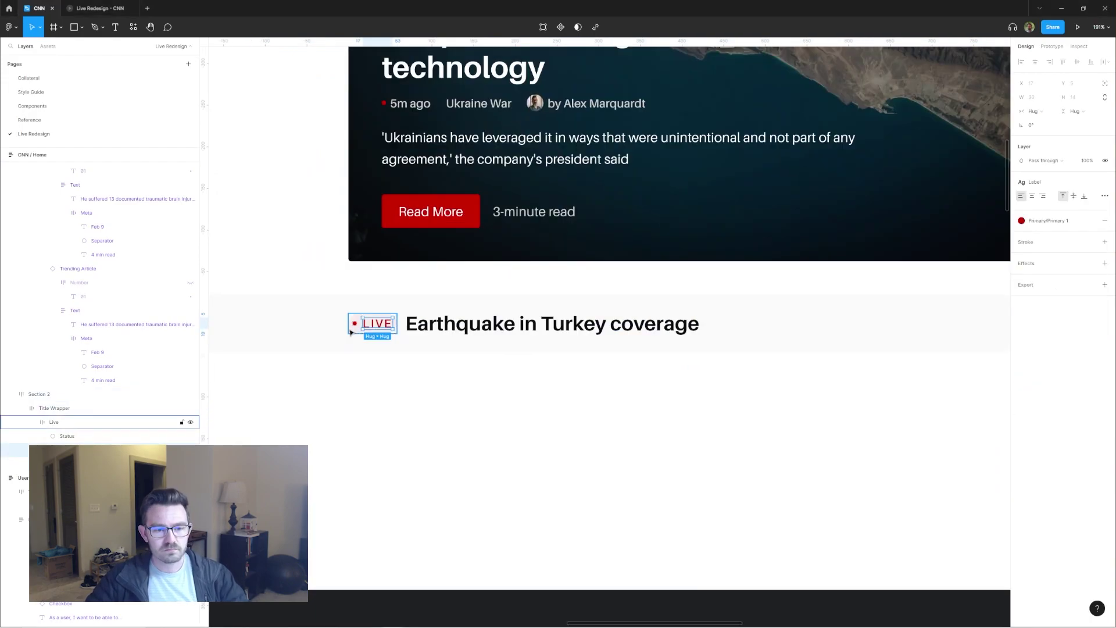
{"action": "scroll", "coordinate": [554, 322], "scroll_direction": "down", "scroll_amount": 3}
{"action": "scroll", "coordinate": [503, 323], "scroll_direction": "down", "scroll_amount": 2}
{"action": "key", "text": "ctrl+Delete"}
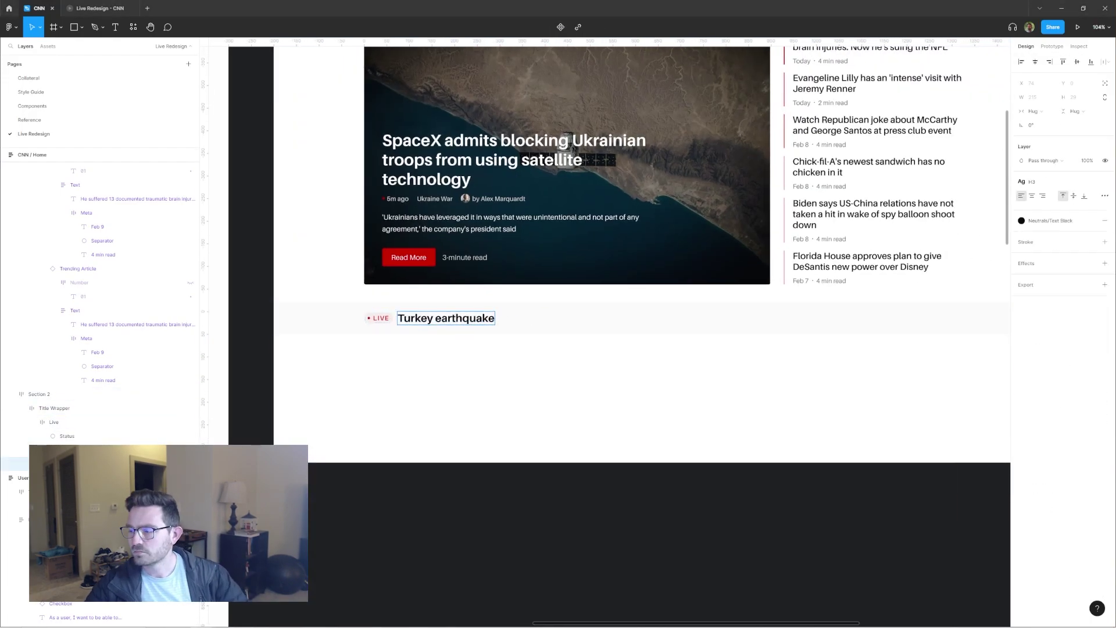
{"action": "key", "text": "Escape"}
{"action": "scroll", "coordinate": [539, 375], "scroll_direction": "down", "scroll_amount": 2}
{"action": "left_click", "coordinate": [539, 376]}
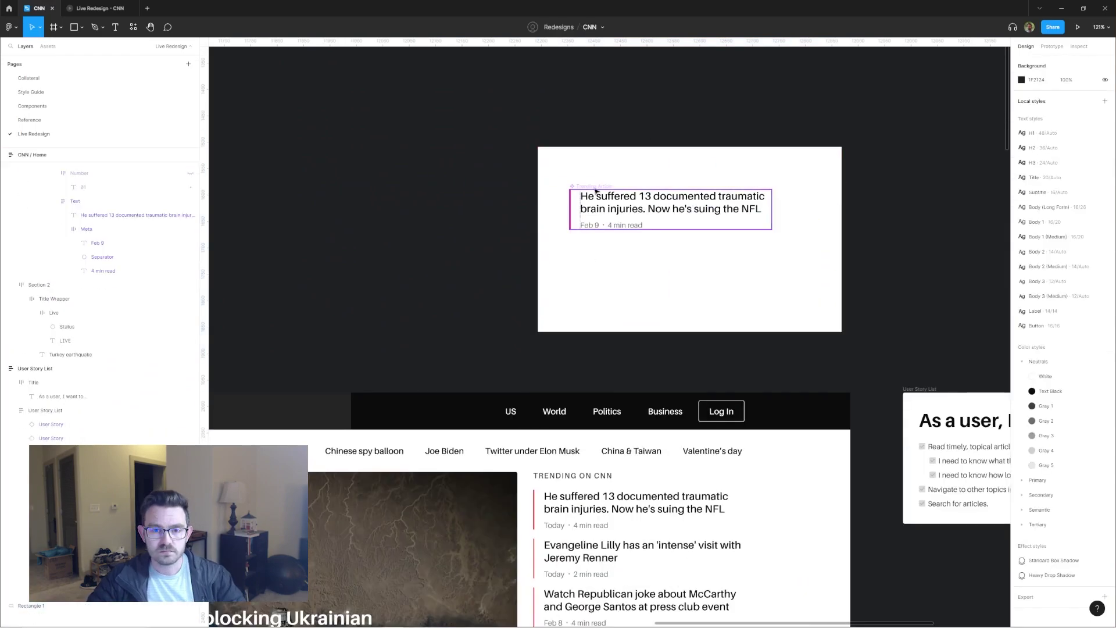
- Copy the article block, wrap the earthquake articles in auto layout, and duplicate the card twice
{"action": "left_click_drag", "start_coordinate": [595, 191], "coordinate": [724, 263], "text": "alt"}
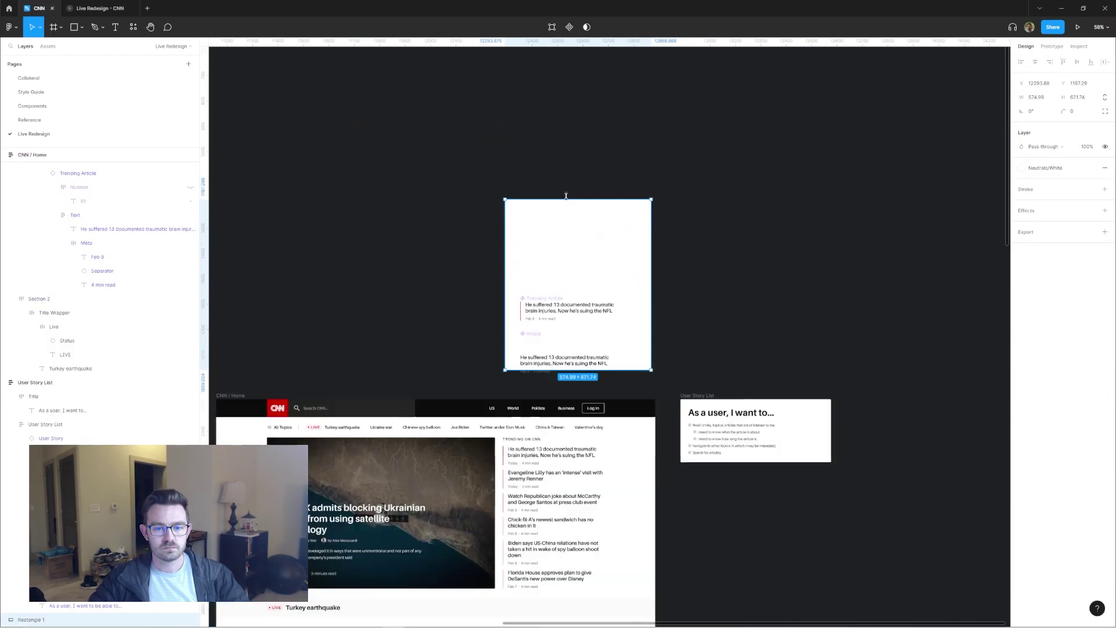
{"action": "scroll", "coordinate": [549, 306], "scroll_direction": "up", "scroll_amount": 5}
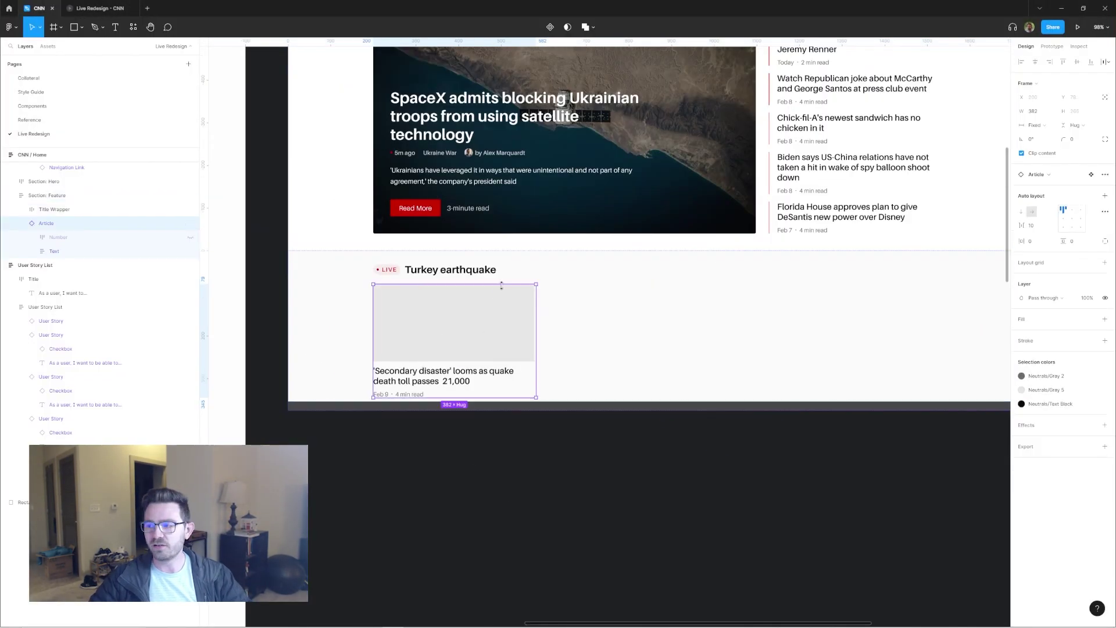
{"action": "left_click", "coordinate": [48, 227]}
{"action": "key", "text": "shift+a"}
{"action": "key", "text": "ctrl+d"}
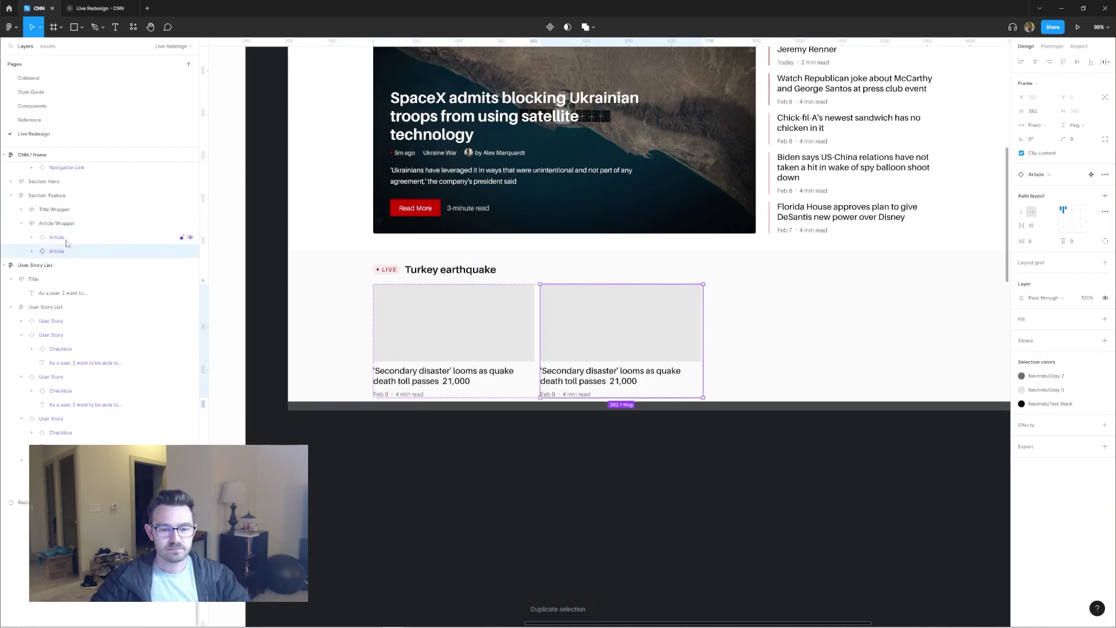
{"action": "key", "text": "ctrl+d"}
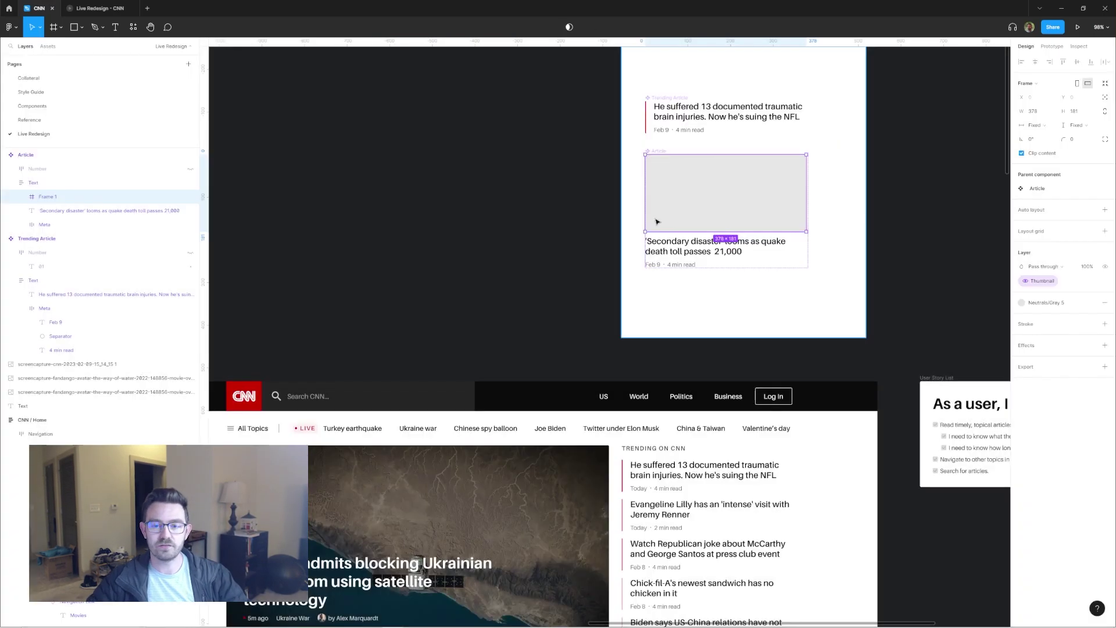
- Duplicate the middle earthquake card and set the section's auto layout gap to 30
{"action": "left_click", "coordinate": [627, 417]}
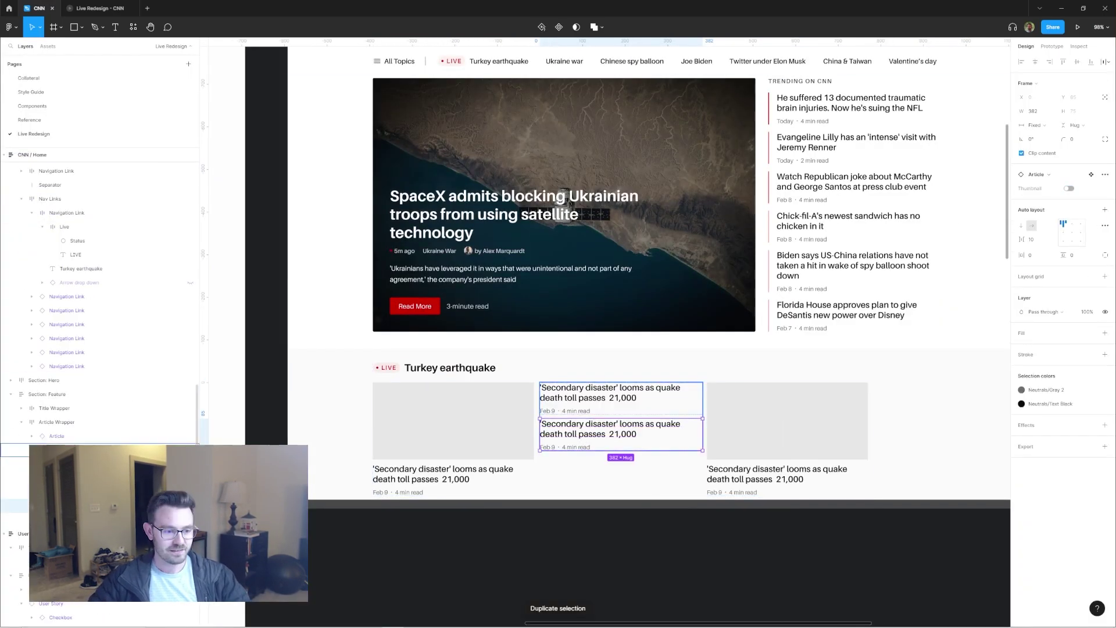
{"action": "key", "text": "ctrl+d"}
{"action": "scroll", "coordinate": [578, 348], "scroll_direction": "down", "scroll_amount": 3, "text": "ctrl"}
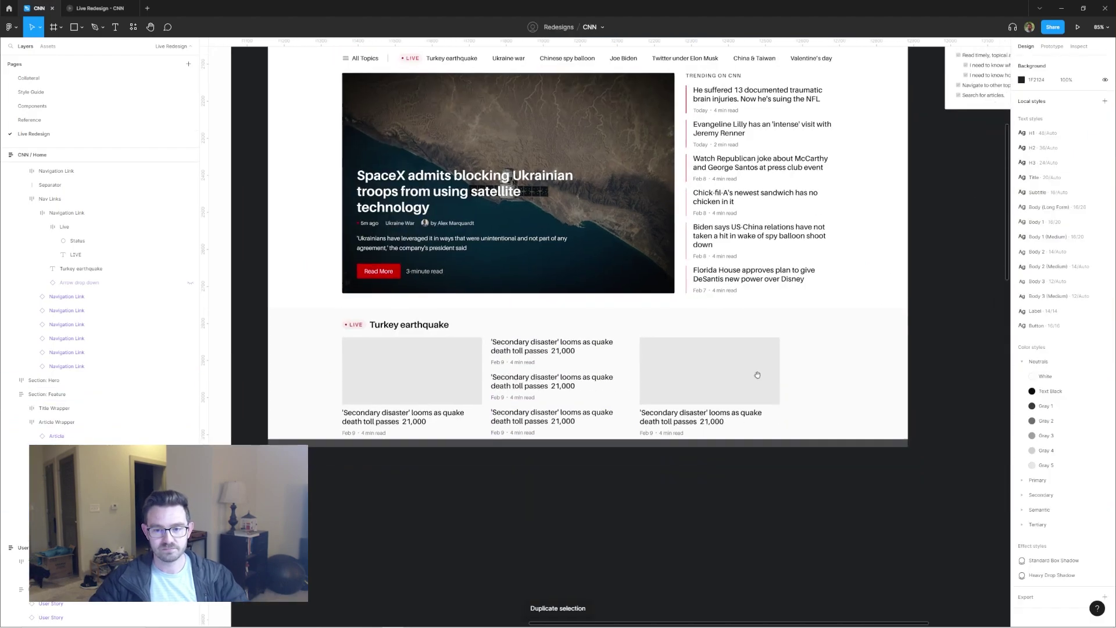
{"action": "left_click", "coordinate": [578, 349]}
{"action": "left_click", "coordinate": [1032, 204]}
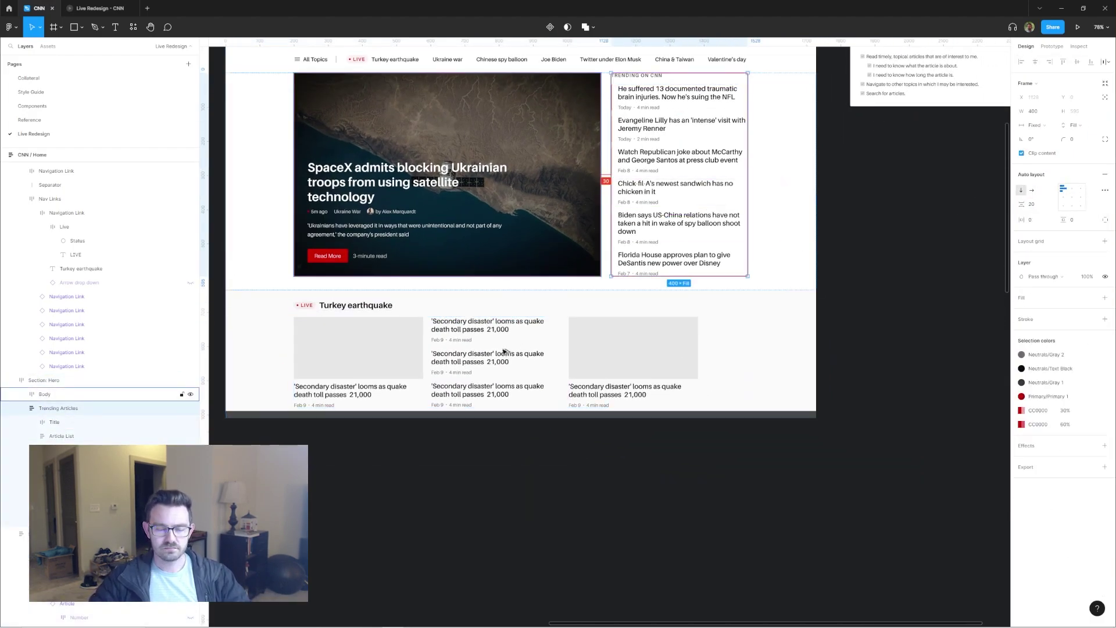
{"action": "type", "text": "30"}
{"action": "key", "text": "Return"}
- Replace the right-column headlines with new earthquake stories such as Syria aid
{"action": "scroll", "coordinate": [762, 356], "scroll_direction": "up", "scroll_amount": 2}
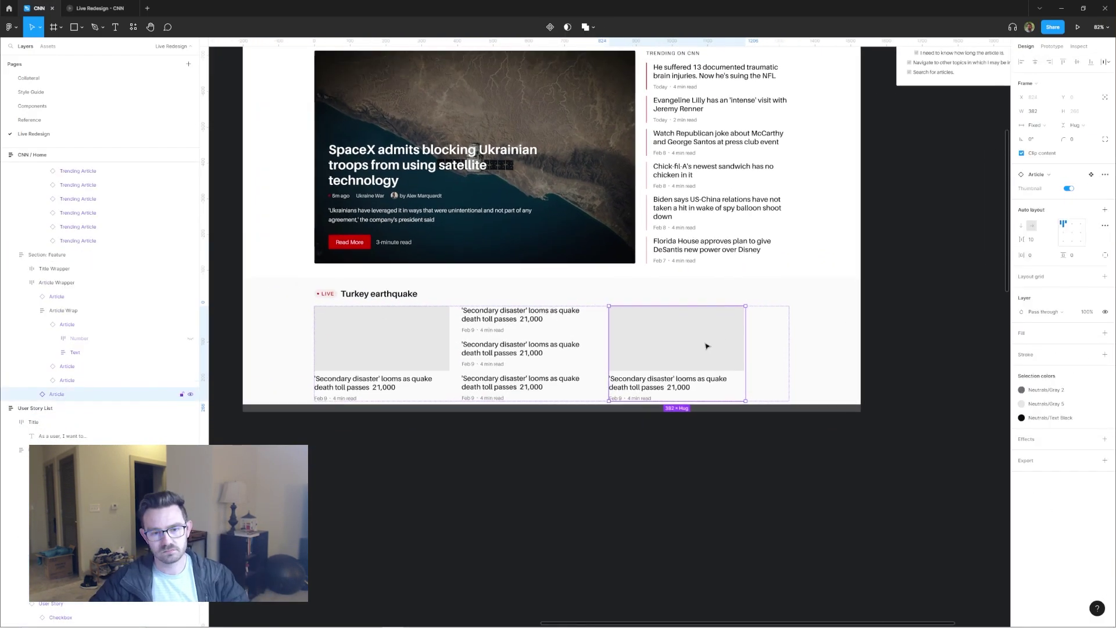
{"action": "scroll", "coordinate": [650, 440], "scroll_direction": "up", "scroll_amount": 3}
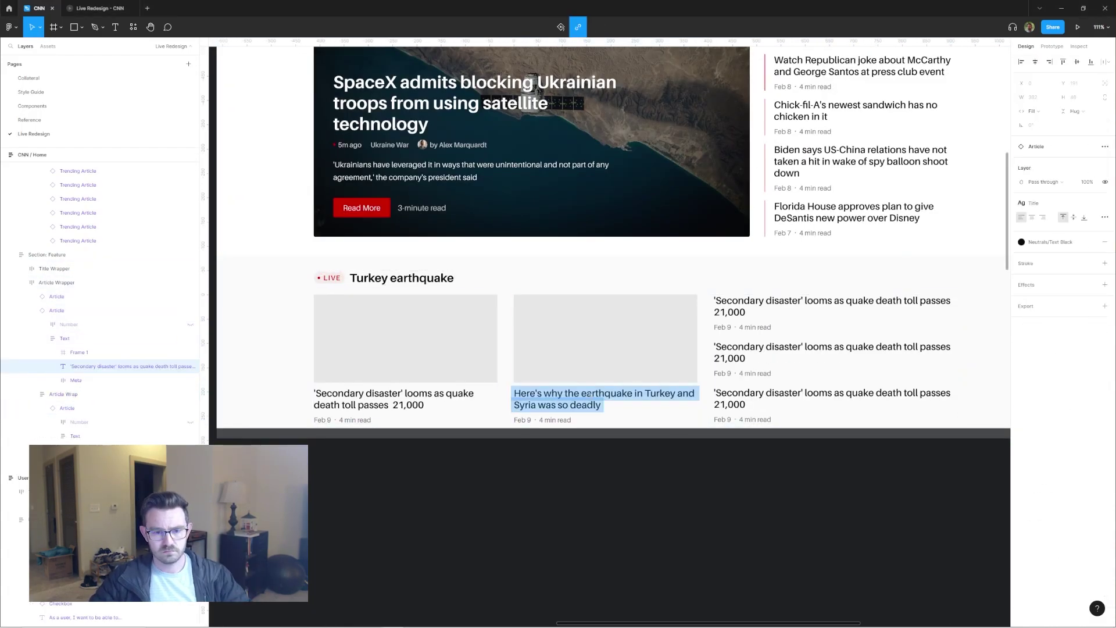
{"action": "key", "text": "Escape"}
{"action": "scroll", "coordinate": [589, 395], "scroll_direction": "right", "scroll_amount": 4}
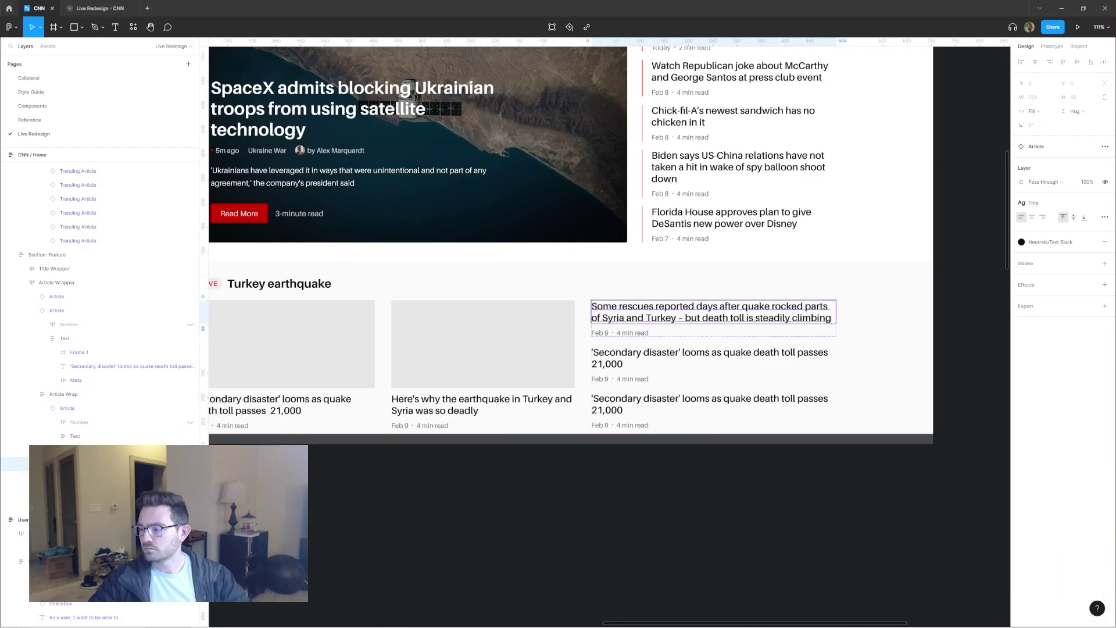
{"action": "double_click", "coordinate": [710, 358]}
{"action": "type", "text": "Nations around the world are working to get aid to Syria"}
{"action": "scroll", "coordinate": [738, 329], "scroll_direction": "left", "scroll_amount": 2}
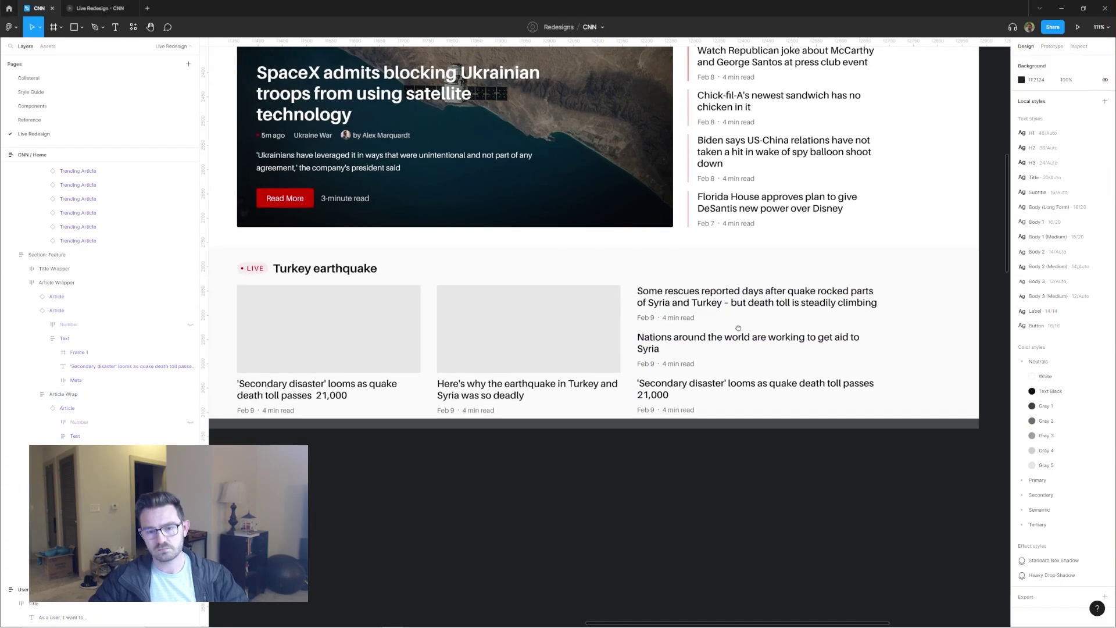
{"action": "scroll", "coordinate": [738, 328], "scroll_direction": "left", "scroll_amount": 1}
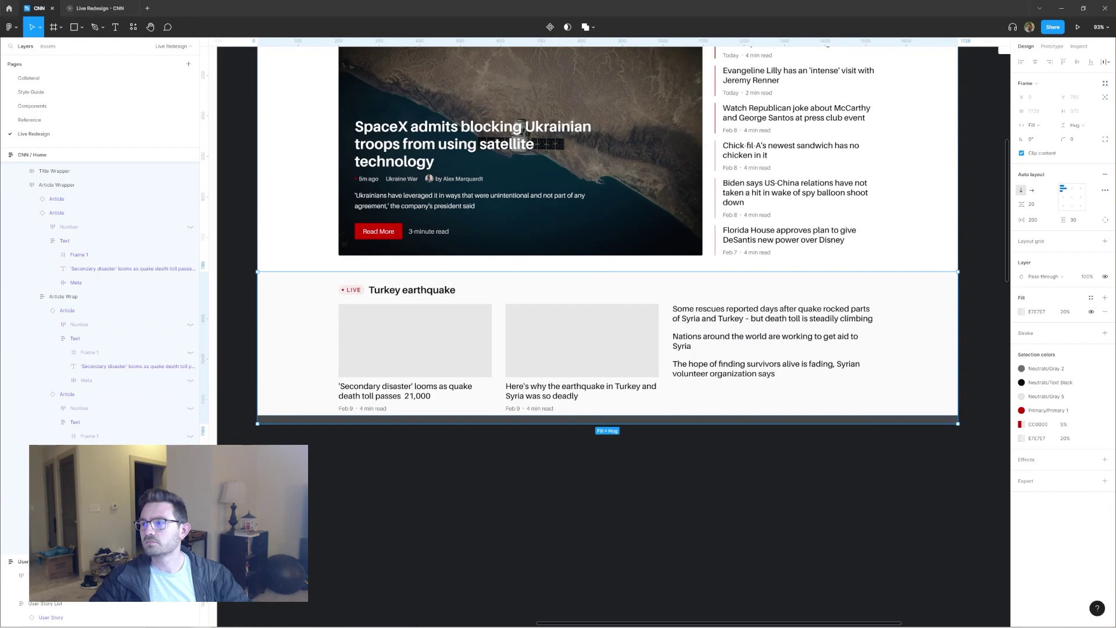
- Select the first earthquake article card to work on its Meta date line
{"action": "left_click", "coordinate": [767, 314]}
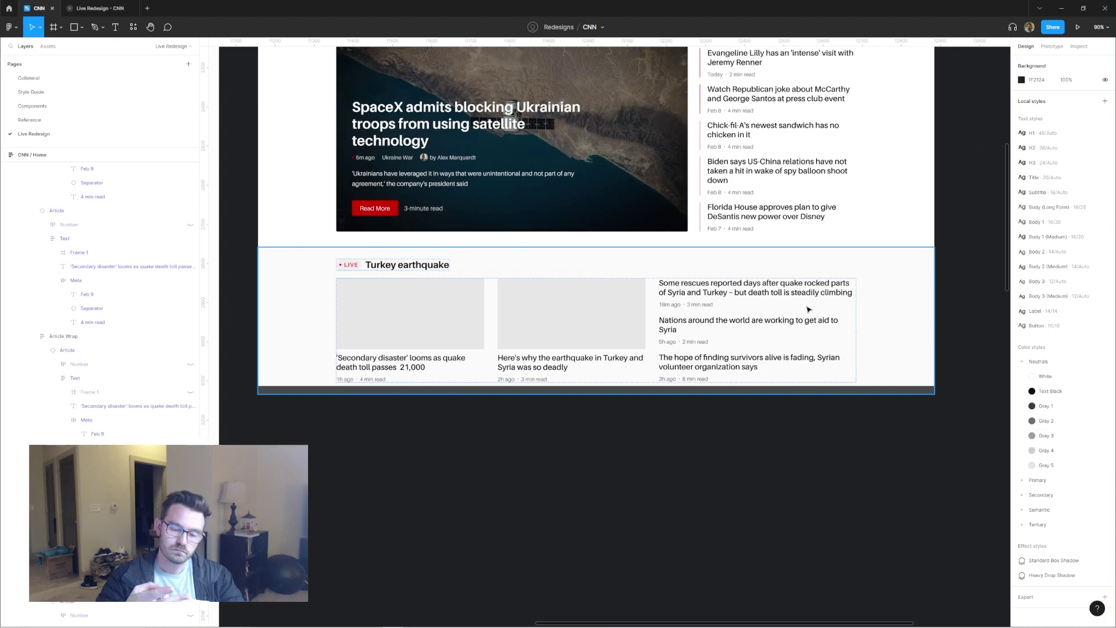
- Group LIVE and the heading into a Left frame and add a detached Browse Topic link
{"action": "left_click", "coordinate": [800, 262]}
{"action": "scroll", "coordinate": [800, 385], "scroll_direction": "up", "scroll_amount": 3}
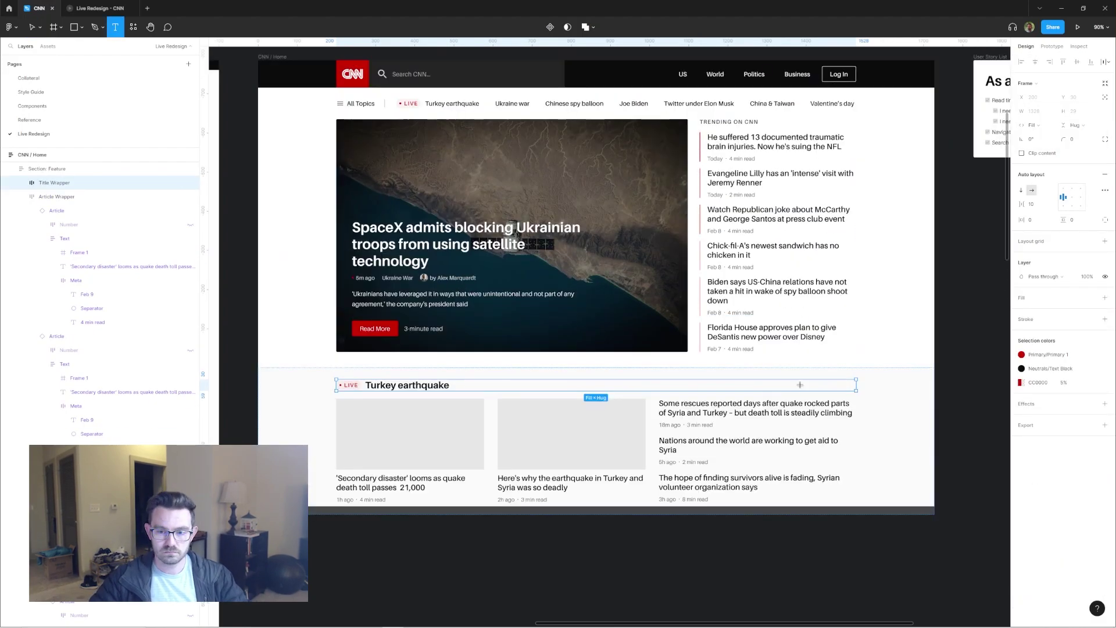
{"action": "key", "text": "shift+a"}
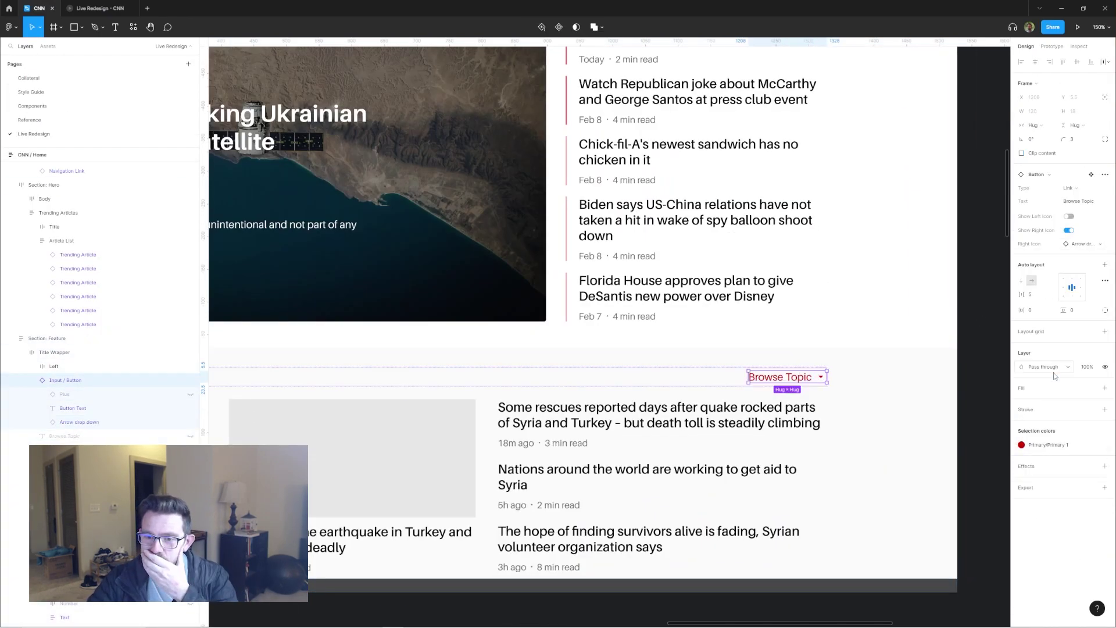
{"action": "key", "text": "ctrl+alt+b"}
- Duplicate the whole earthquake feature section and check it in the prototype preview
{"action": "left_click", "coordinate": [186, 338]}
{"action": "key", "text": "shift+1"}
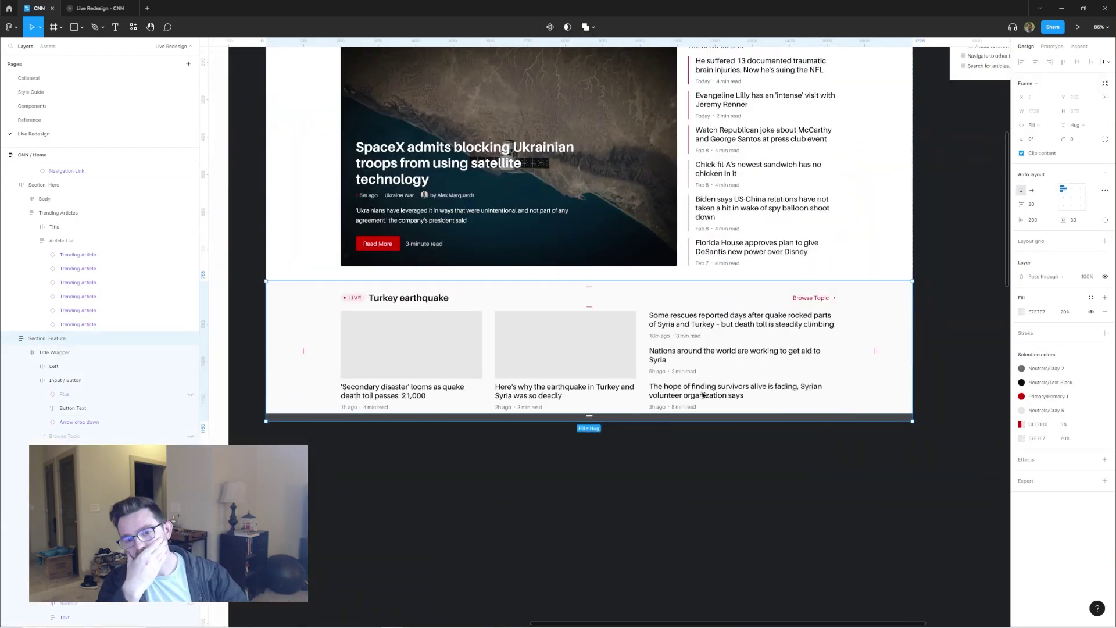
{"action": "key", "text": "ctrl+d"}
{"action": "scroll", "coordinate": [545, 291], "scroll_direction": "down", "scroll_amount": 2}
{"action": "key", "text": "ctrl+backslash"}
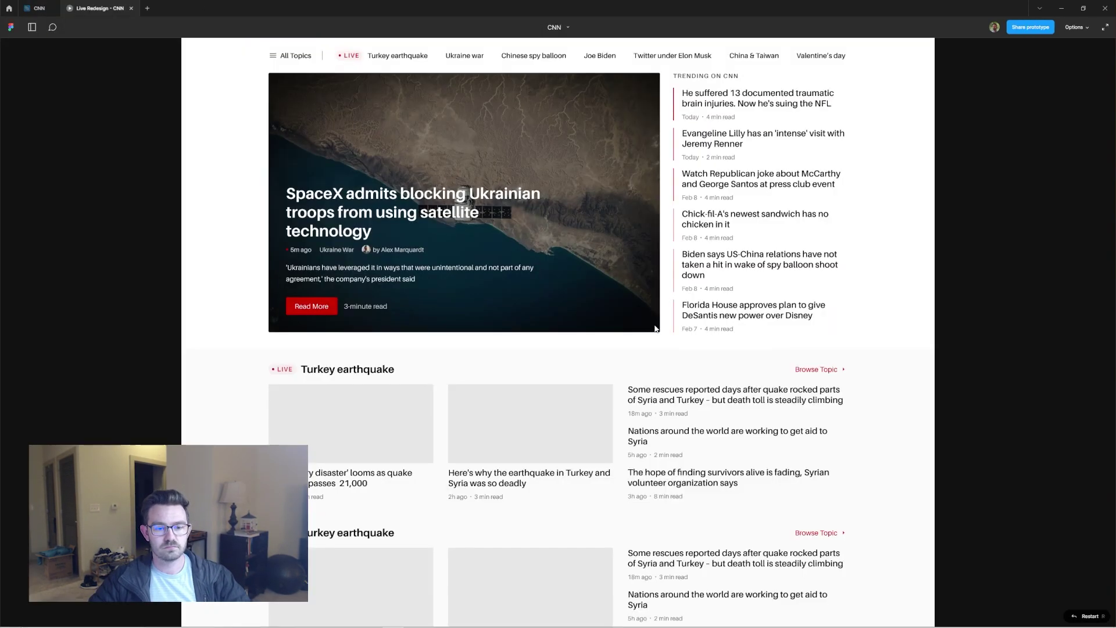
{"action": "key", "text": "ctrl+backslash"}
{"action": "key", "text": "Escape"}
- Retitle the copy 'War in Ukraine', hide the middle article's thumbnail and stack headlines
{"action": "double_click", "coordinate": [419, 332]}
{"action": "key", "text": "ctrl+a"}
{"action": "type", "text": "Russia's wa"}
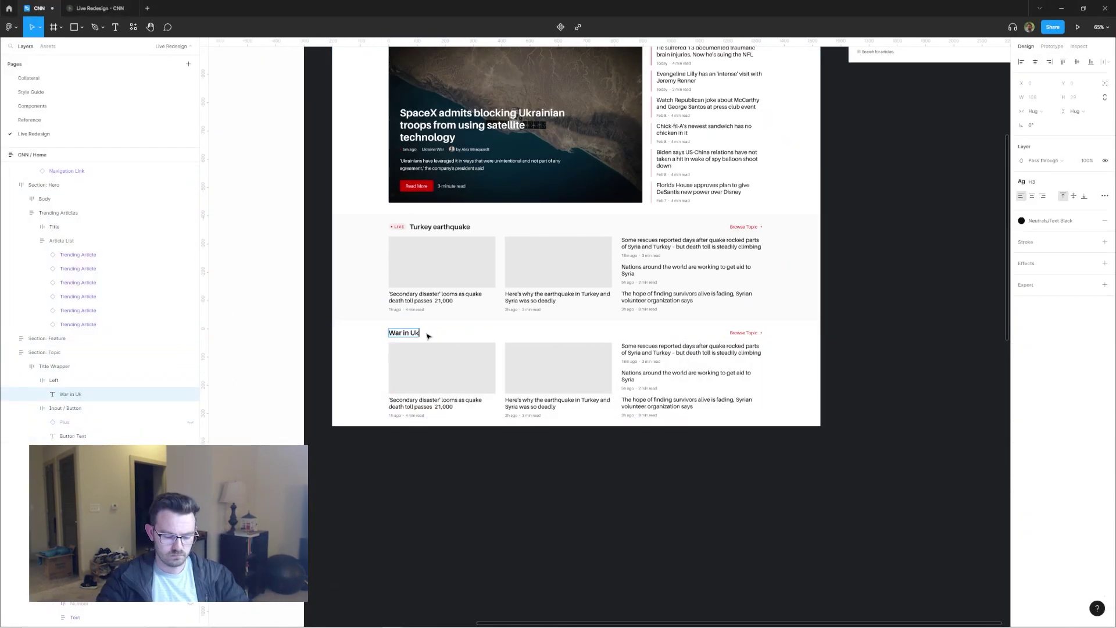
{"action": "type", "text": "raine"}
{"action": "scroll", "coordinate": [485, 359], "scroll_direction": "up", "scroll_amount": 3, "text": "ctrl"}
{"action": "left_click", "coordinate": [578, 365]}
{"action": "left_click", "coordinate": [1069, 189]}
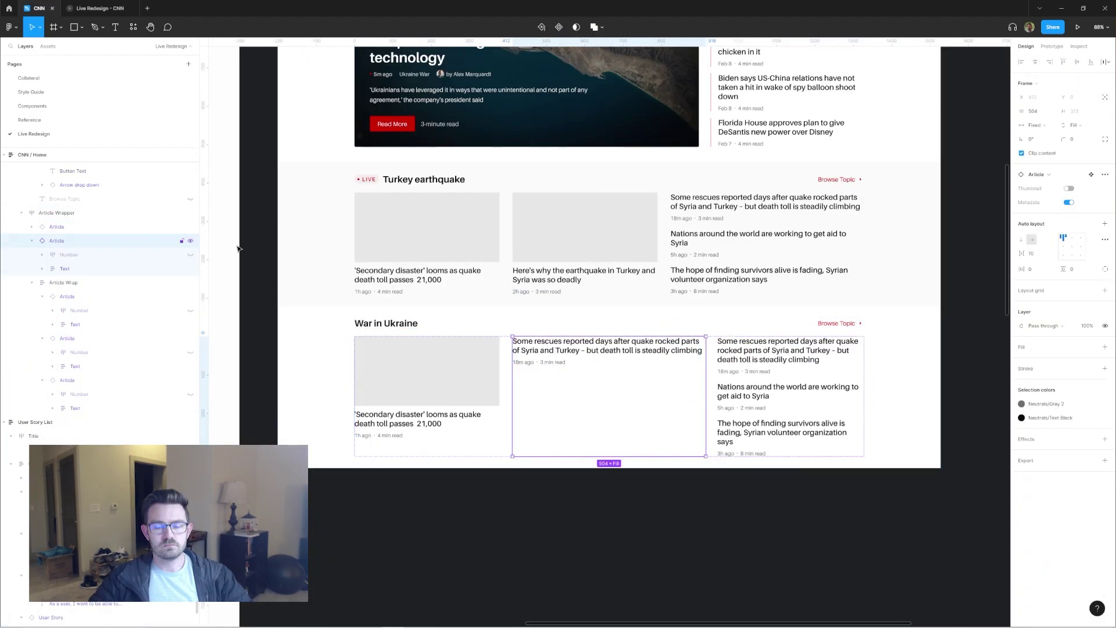
{"action": "left_click", "coordinate": [835, 325]}
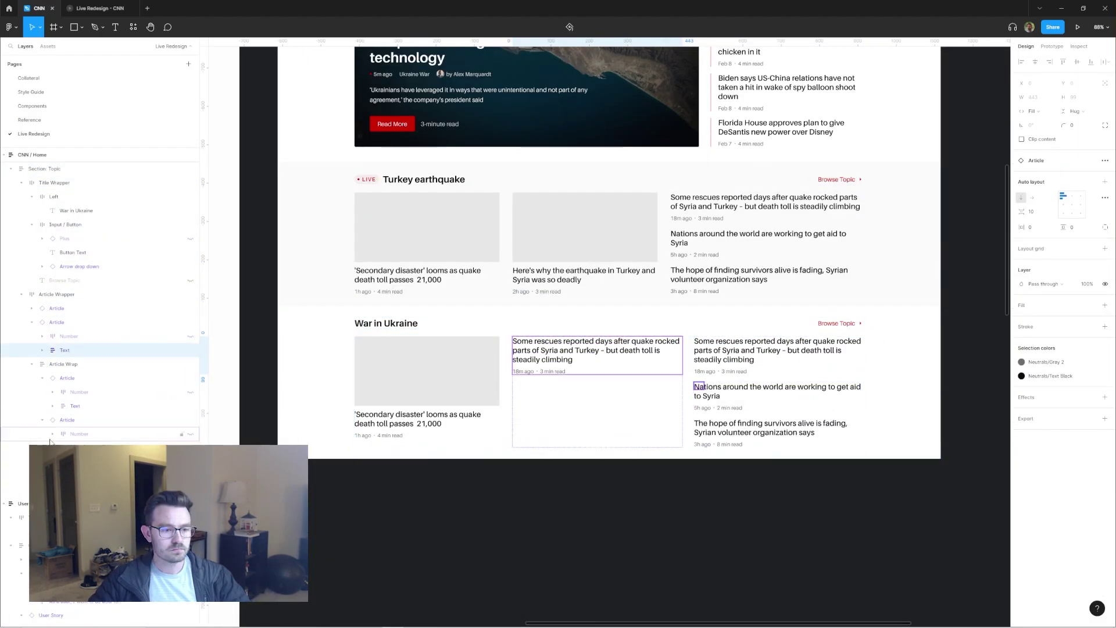
{"action": "key", "text": "ctrl+v"}
{"action": "key", "text": "Escape"}
- Split the content into Left and Right columns, fix the title width, and add an Opinion title
{"action": "scroll", "coordinate": [768, 314], "scroll_direction": "down", "scroll_amount": 2, "text": "ctrl"}
{"action": "left_click", "coordinate": [797, 257]}
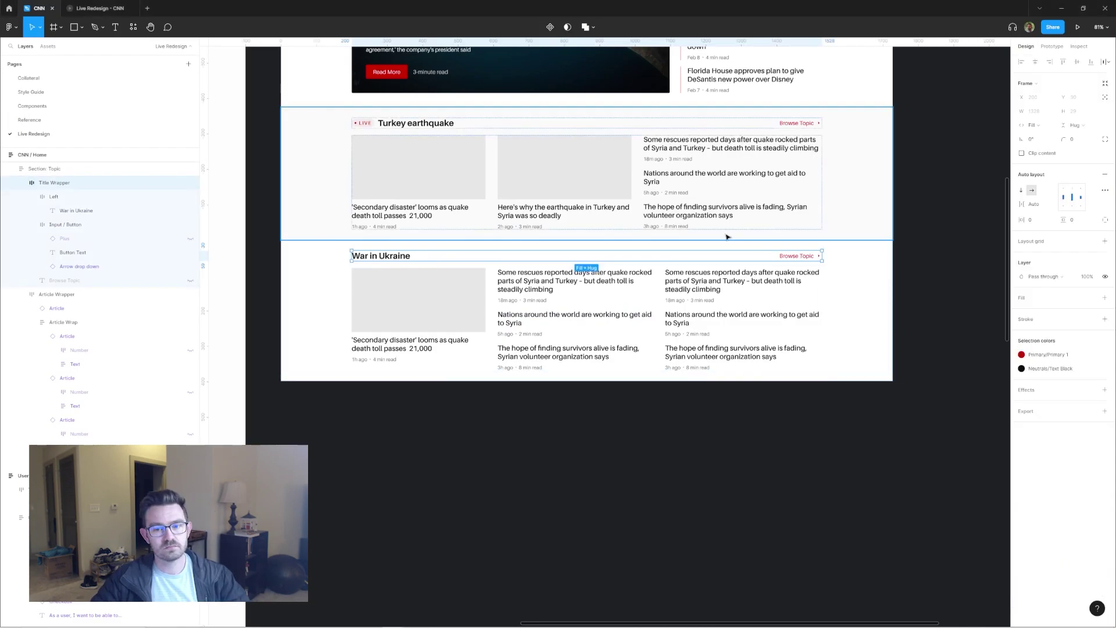
{"action": "left_click", "coordinate": [678, 304]}
{"action": "key", "text": "Escape"}
{"action": "key", "text": "Escape"}
{"action": "left_click", "coordinate": [748, 285]}
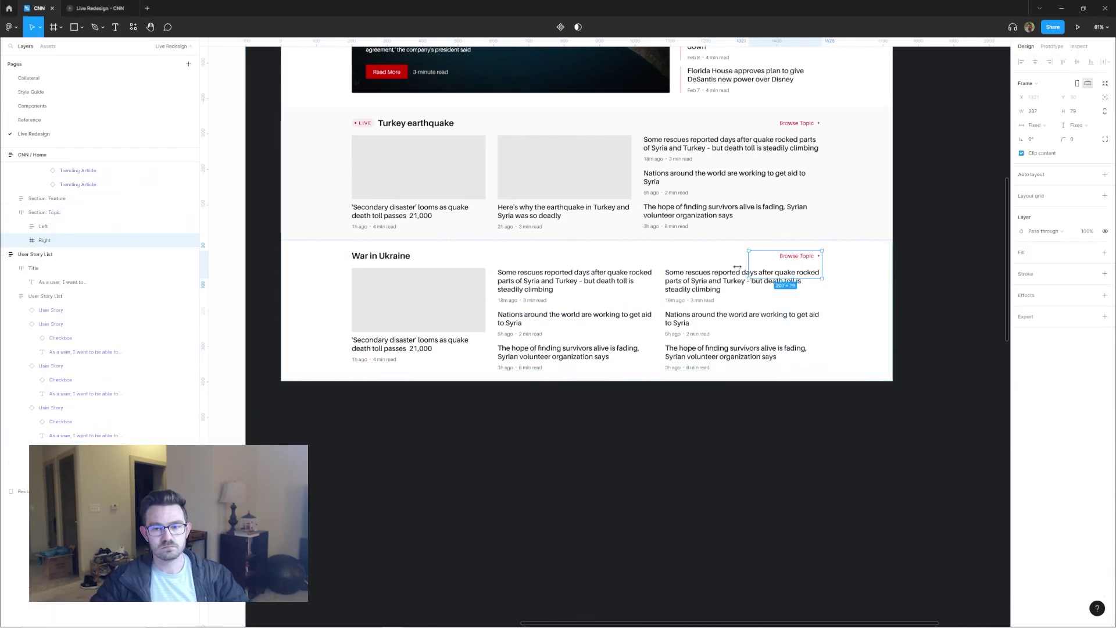
{"action": "key", "text": "Delete"}
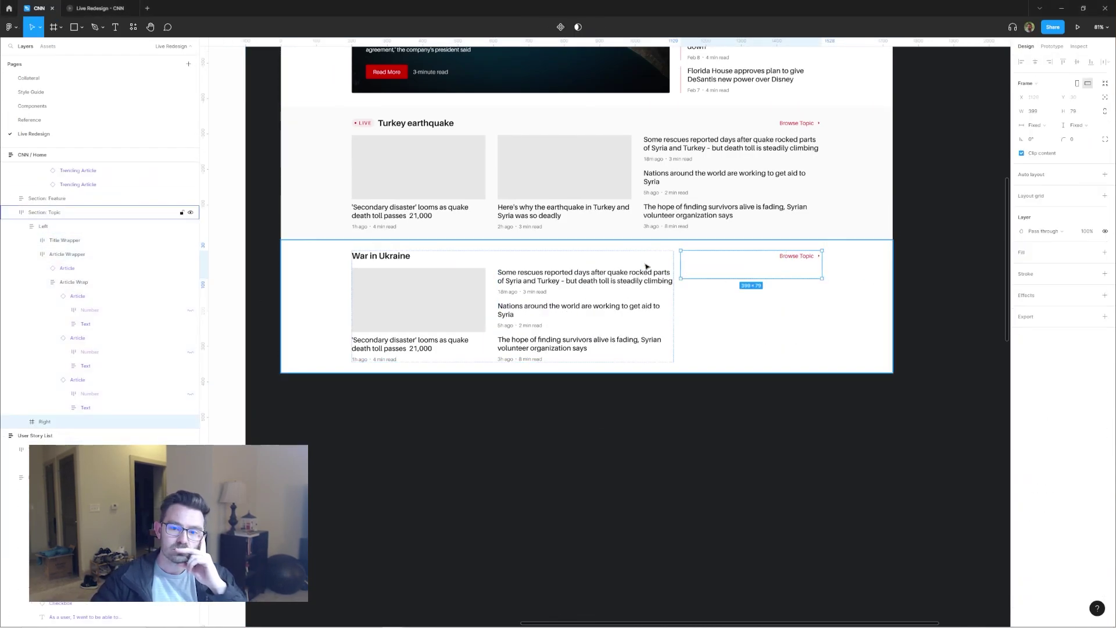
{"action": "scroll", "coordinate": [793, 316], "scroll_direction": "down", "scroll_amount": 2, "text": "ctrl"}
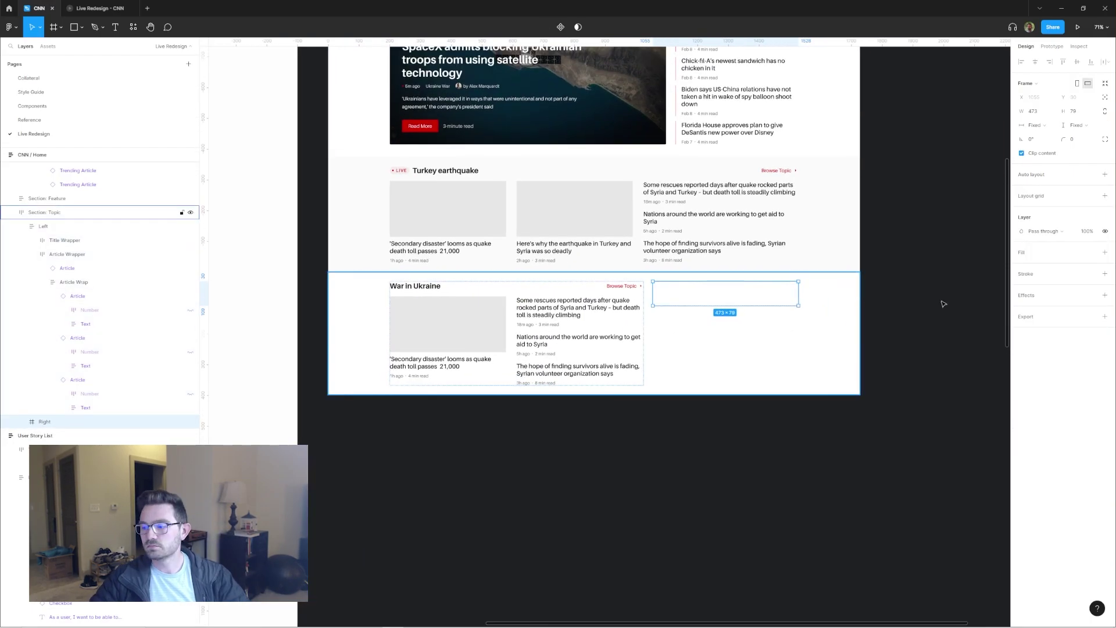
{"action": "scroll", "coordinate": [942, 301], "scroll_direction": "up", "scroll_amount": 2}
{"action": "left_click", "coordinate": [552, 385]}
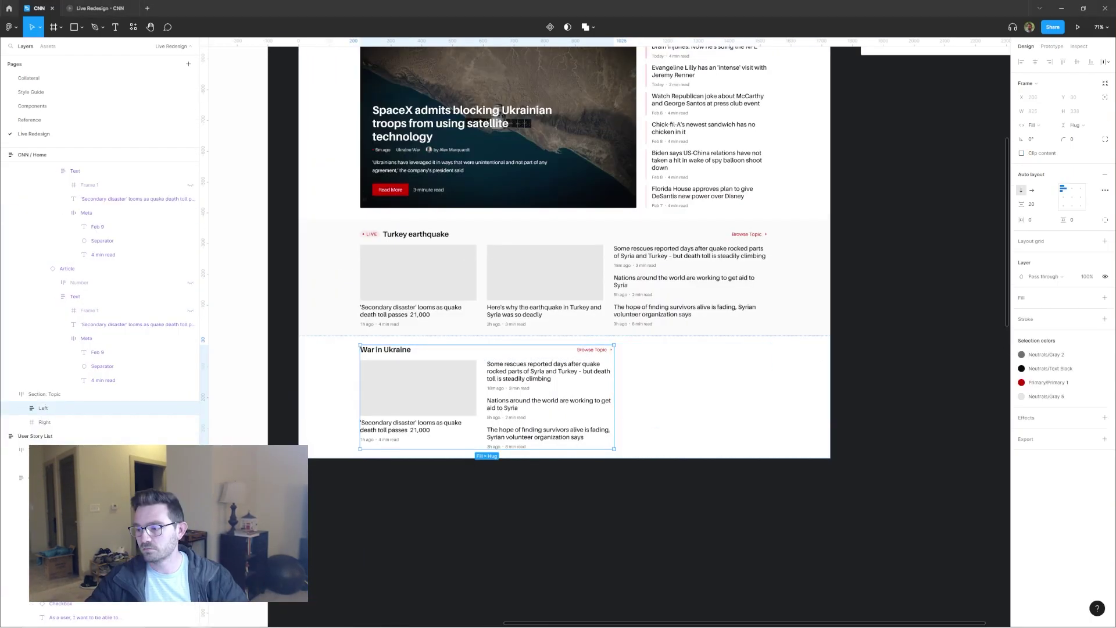
{"action": "left_click", "coordinate": [34, 426]}
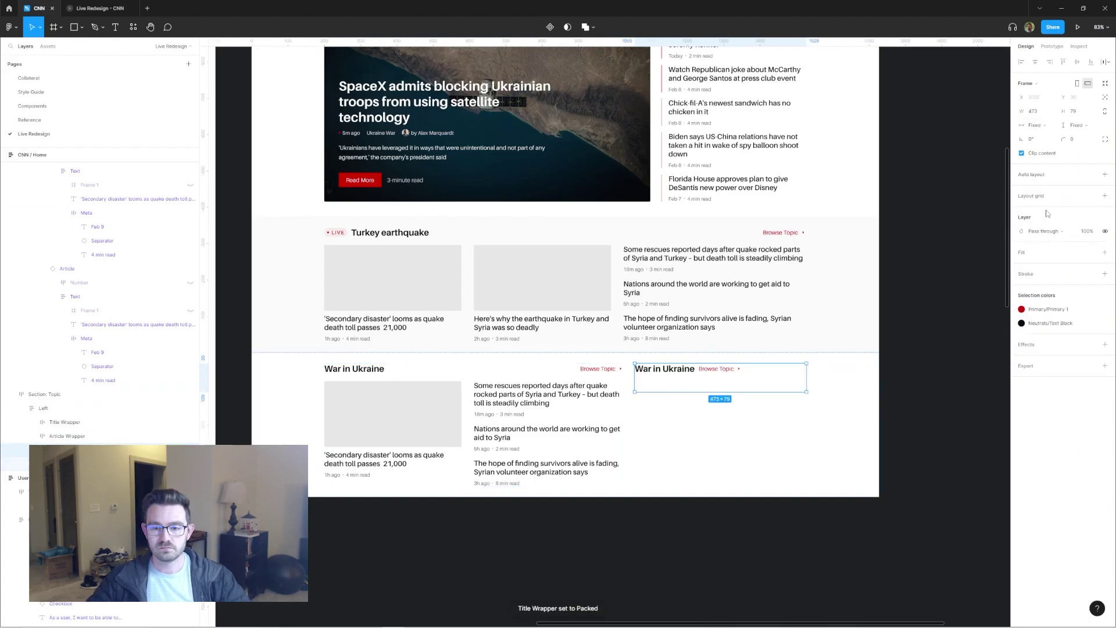
{"action": "left_click", "coordinate": [1047, 115]}
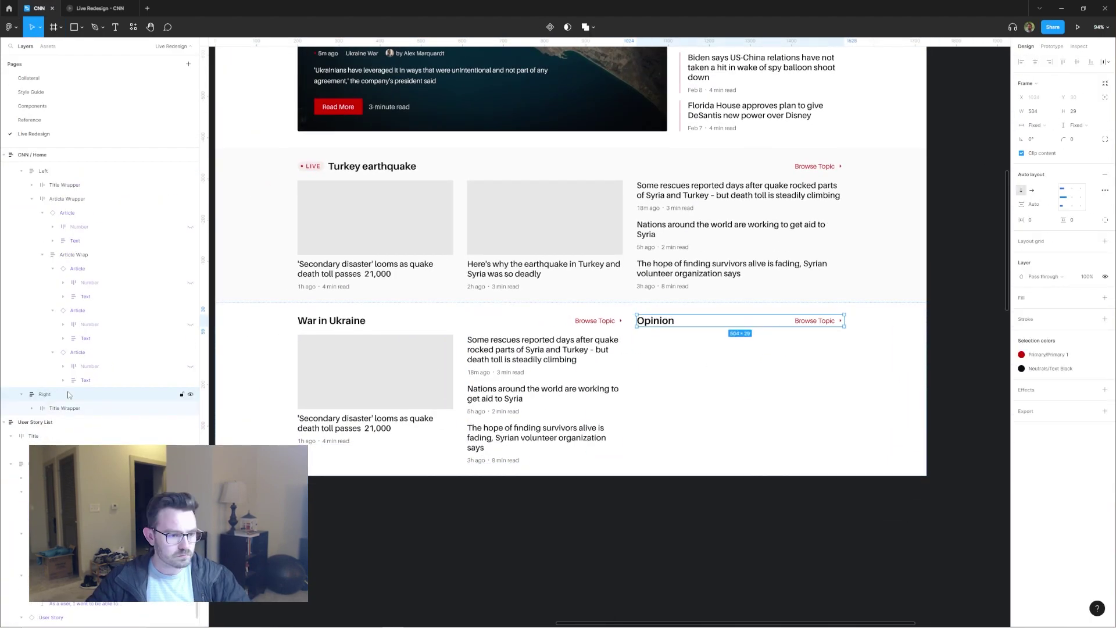
{"action": "left_click", "coordinate": [154, 422]}
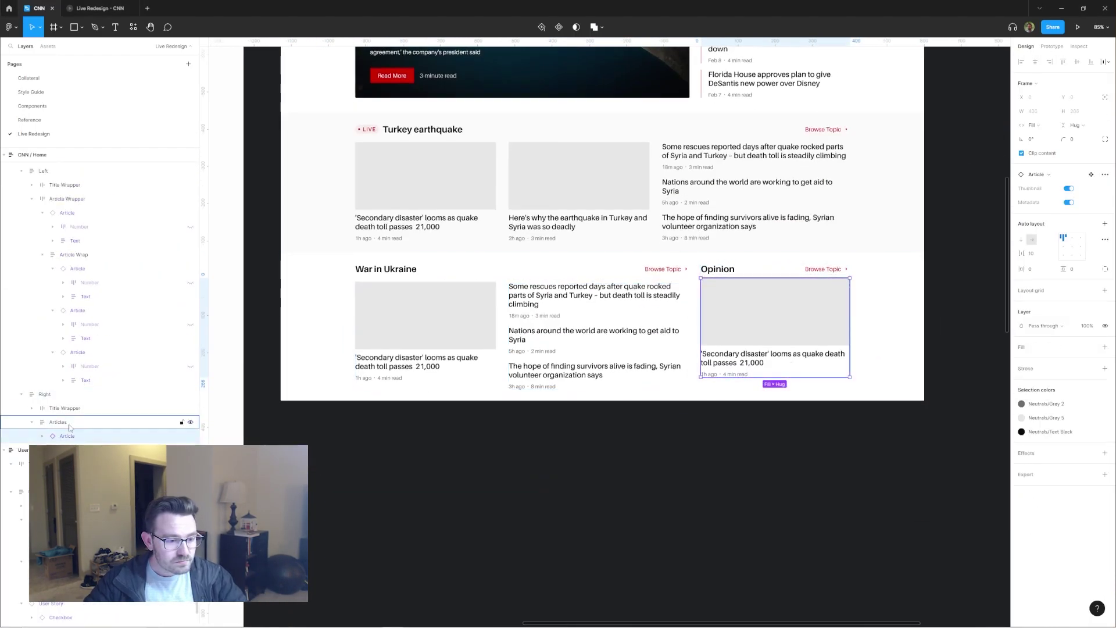
- Paste an article list under Opinion, then open the Live Redesign - CNN prototype preview
{"action": "key", "text": "ctrl+v"}
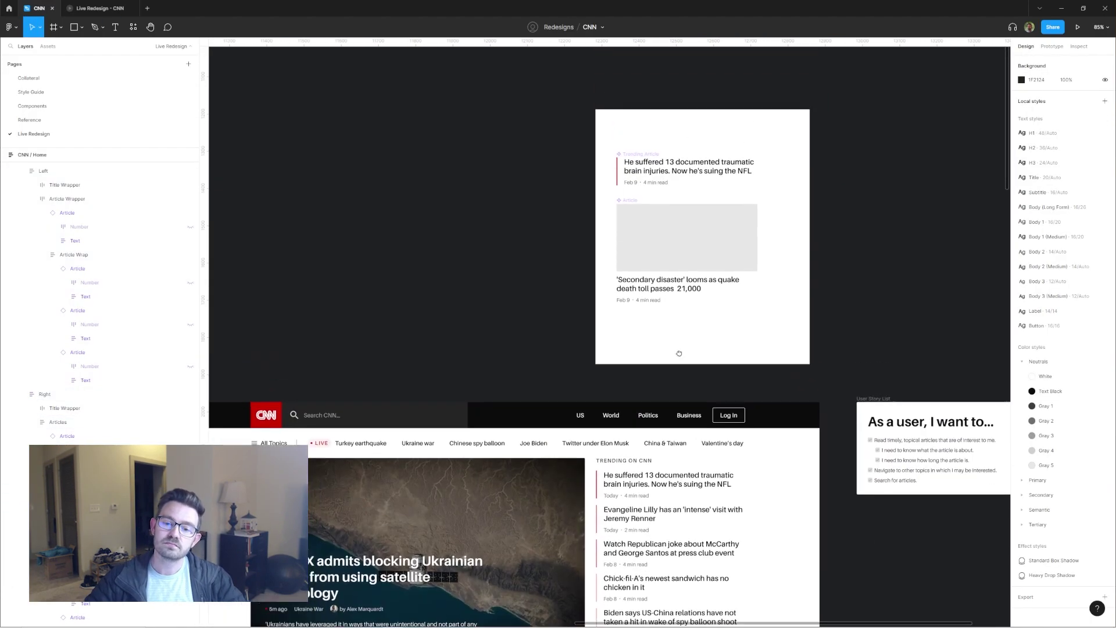
{"action": "scroll", "coordinate": [662, 325], "scroll_direction": "up", "scroll_amount": 5}
{"action": "left_click", "coordinate": [650, 300], "text": "ctrl"}
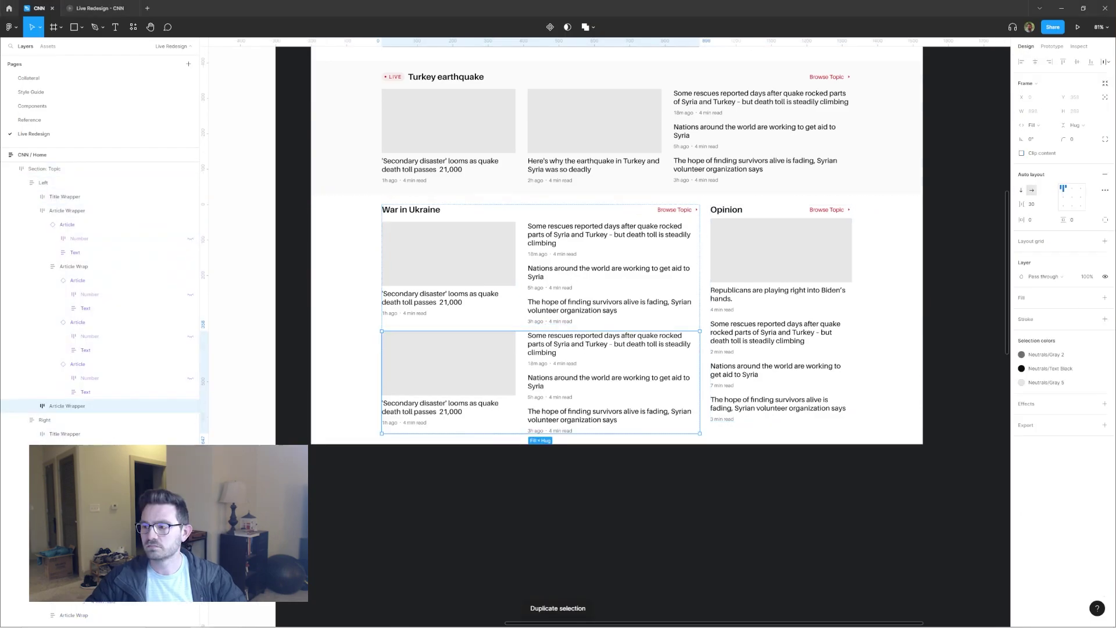
{"action": "scroll", "coordinate": [620, 347], "scroll_direction": "up", "scroll_amount": 5}
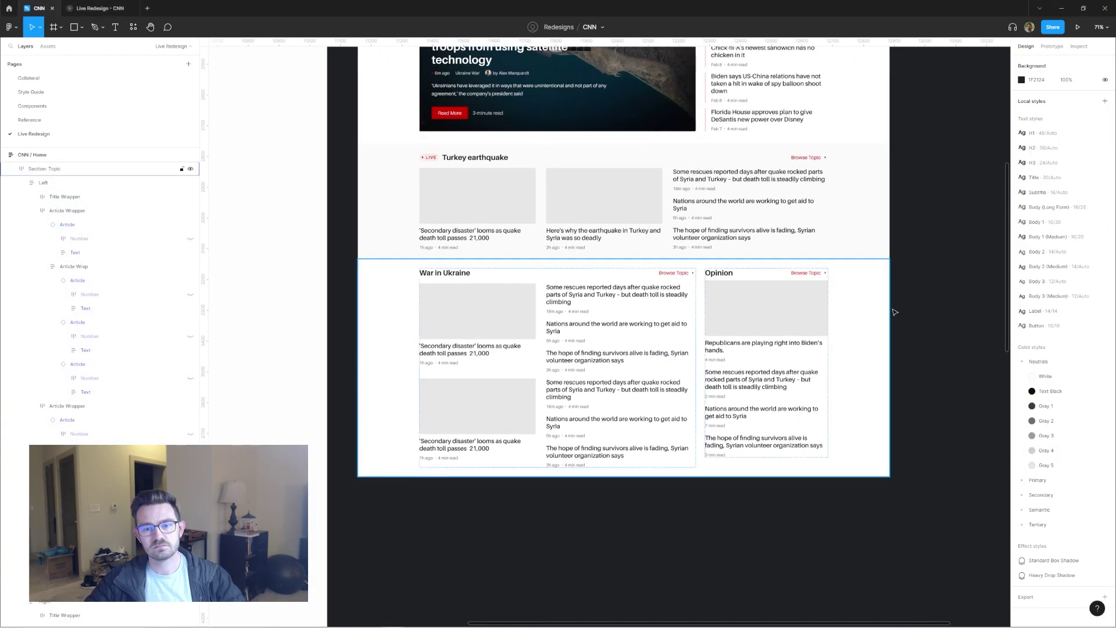
{"action": "left_click", "coordinate": [96, 8]}
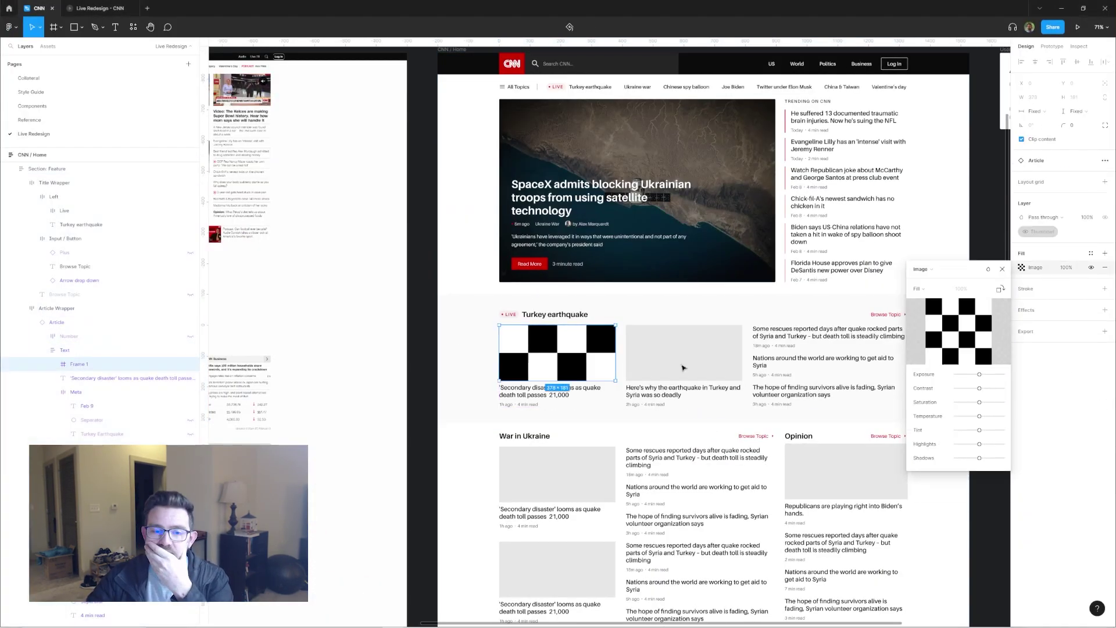
- Fill the second Turkey earthquake thumbnail with the rescue photo
{"action": "left_click", "coordinate": [721, 363]}
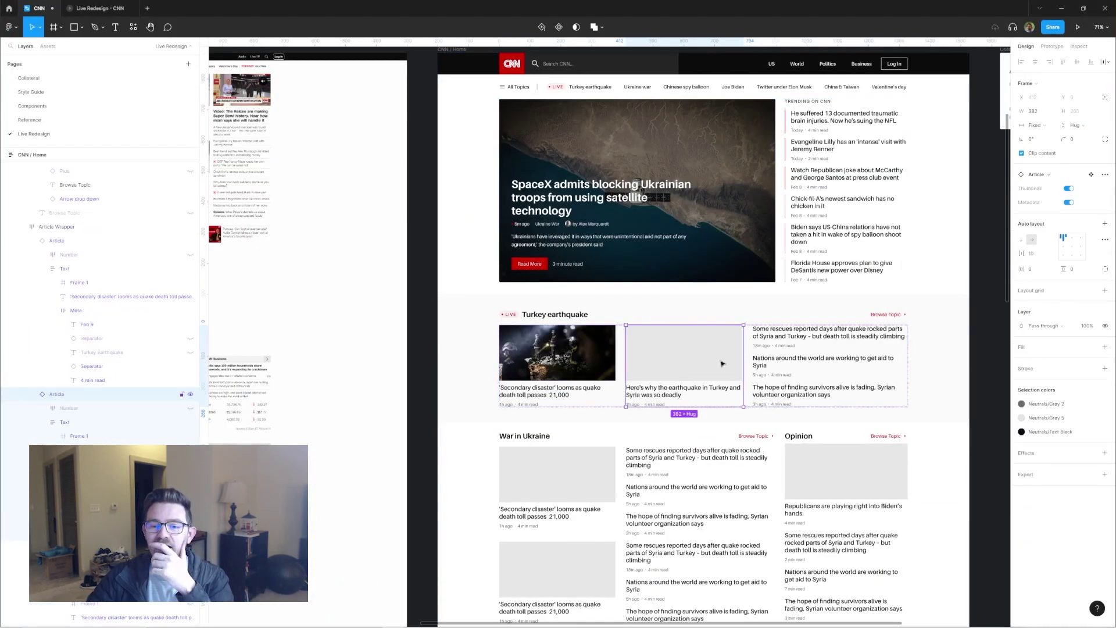
{"action": "left_click", "coordinate": [1105, 347]}
{"action": "left_click", "coordinate": [1022, 361]}
{"action": "left_click", "coordinate": [919, 273]}
{"action": "left_click", "coordinate": [925, 324]}
{"action": "left_click", "coordinate": [948, 319]}
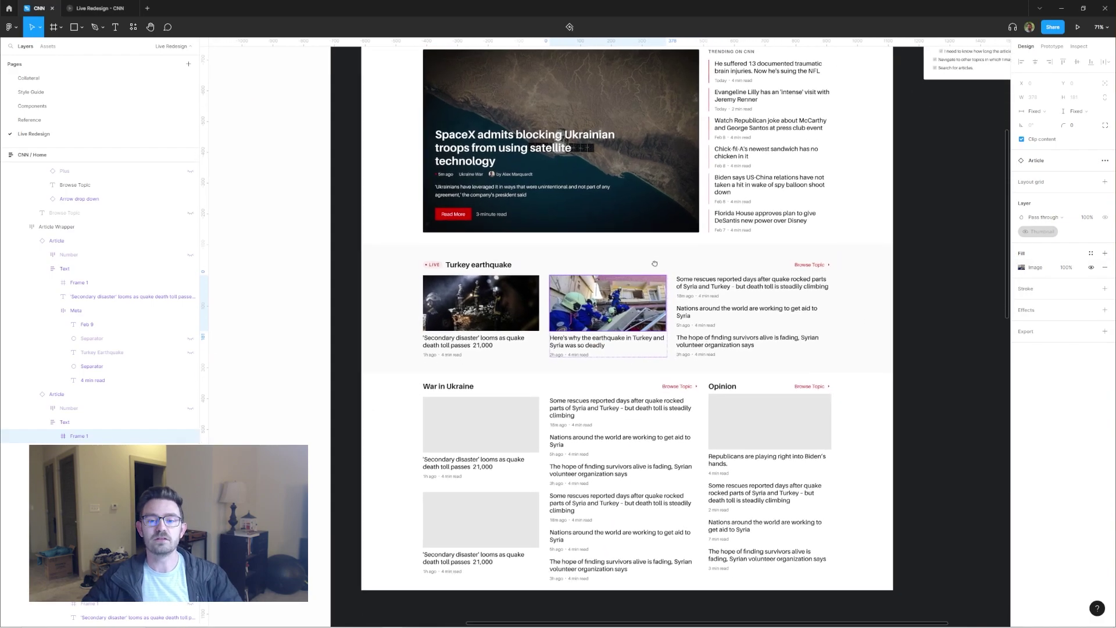
- Insert a pill button into the Turkey earthquake section header beside Browse Topic
{"action": "scroll", "coordinate": [584, 255], "scroll_direction": "up", "scroll_amount": 3}
{"action": "left_click", "coordinate": [938, 293]}
{"action": "scroll", "coordinate": [938, 293], "scroll_direction": "up", "scroll_amount": 2}
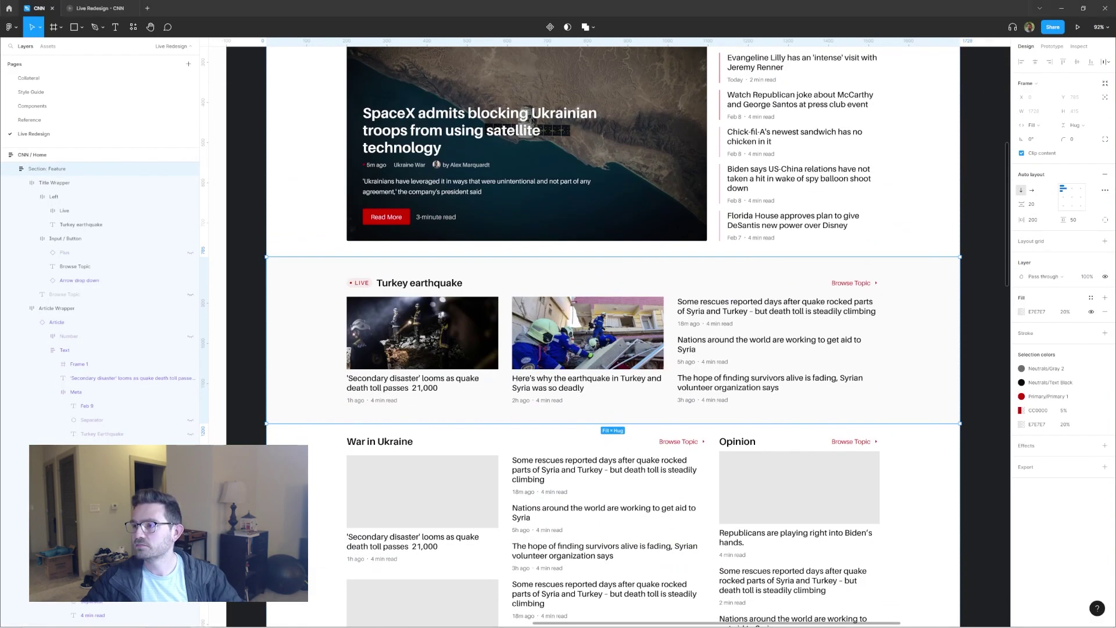
{"action": "key", "text": "ctrl+v"}
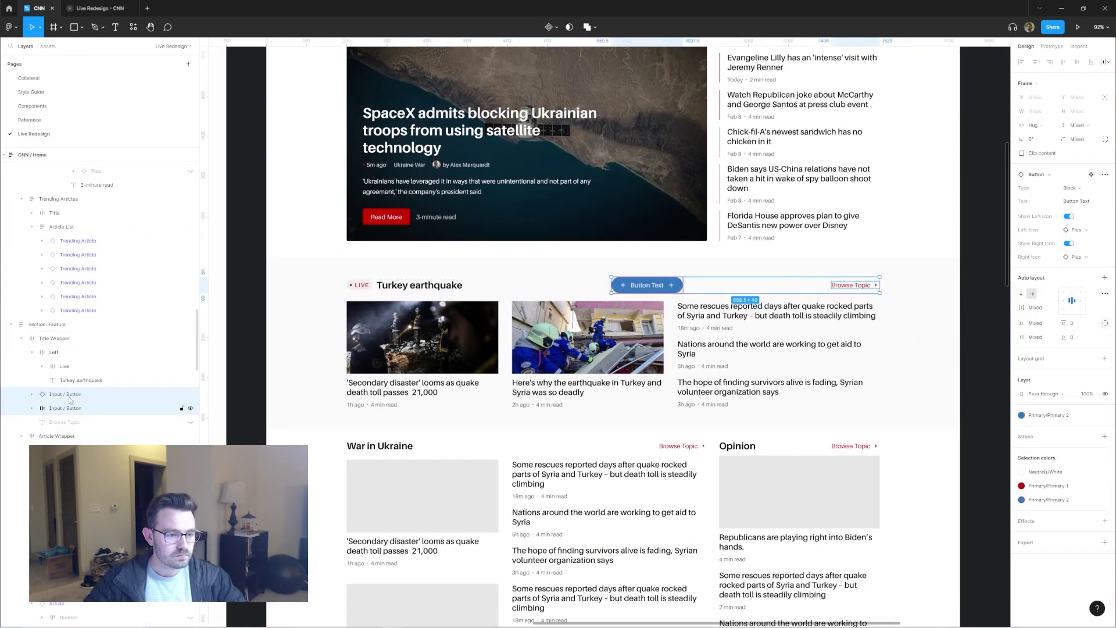
- Label the button 'Subscribe to Updates' and set its fill to the Text Black style
{"action": "left_click", "coordinate": [1076, 140]}
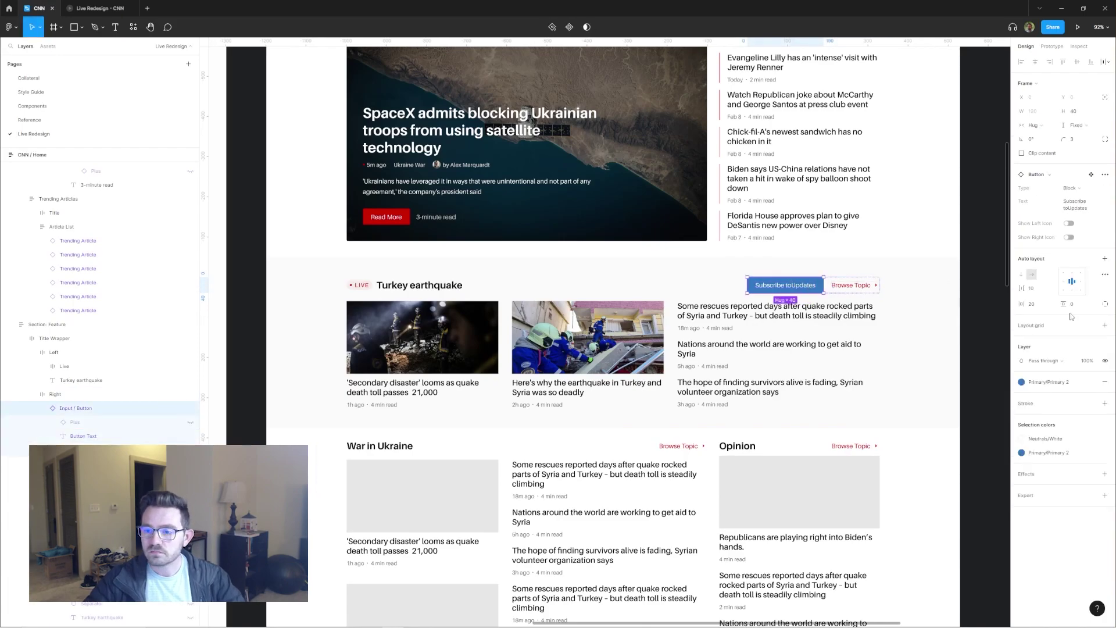
{"action": "left_click", "coordinate": [1022, 382]}
{"action": "left_click", "coordinate": [1041, 454]}
{"action": "scroll", "coordinate": [843, 294], "scroll_direction": "left", "scroll_amount": 2}
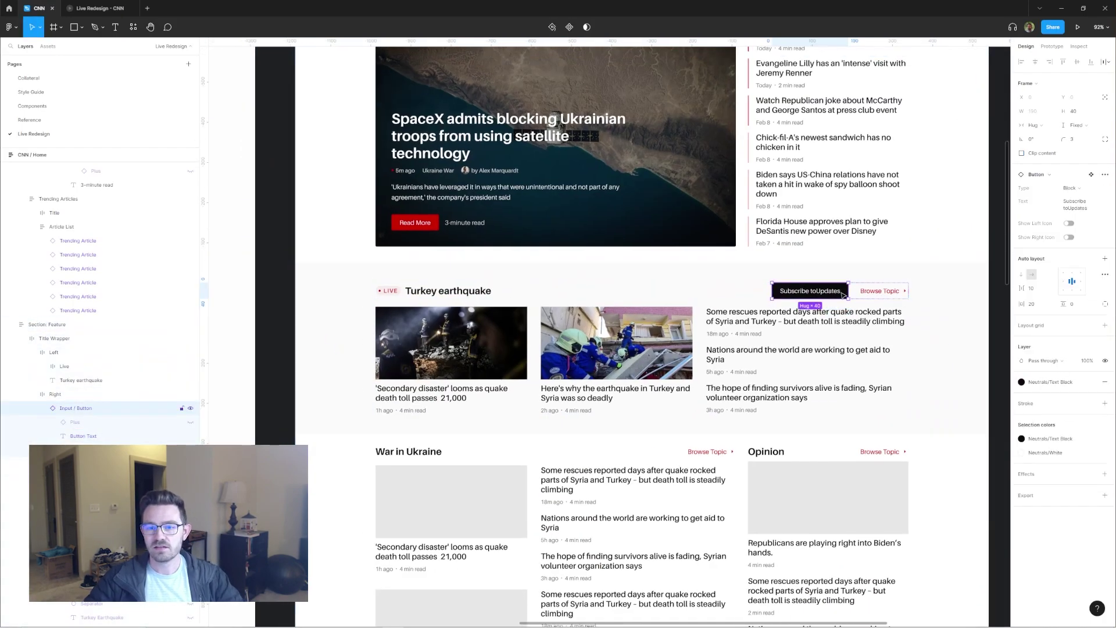
{"action": "key", "text": "Escape"}
{"action": "scroll", "coordinate": [814, 291], "scroll_direction": "down", "scroll_amount": 3}
{"action": "scroll", "coordinate": [843, 303], "scroll_direction": "up", "scroll_amount": 3}
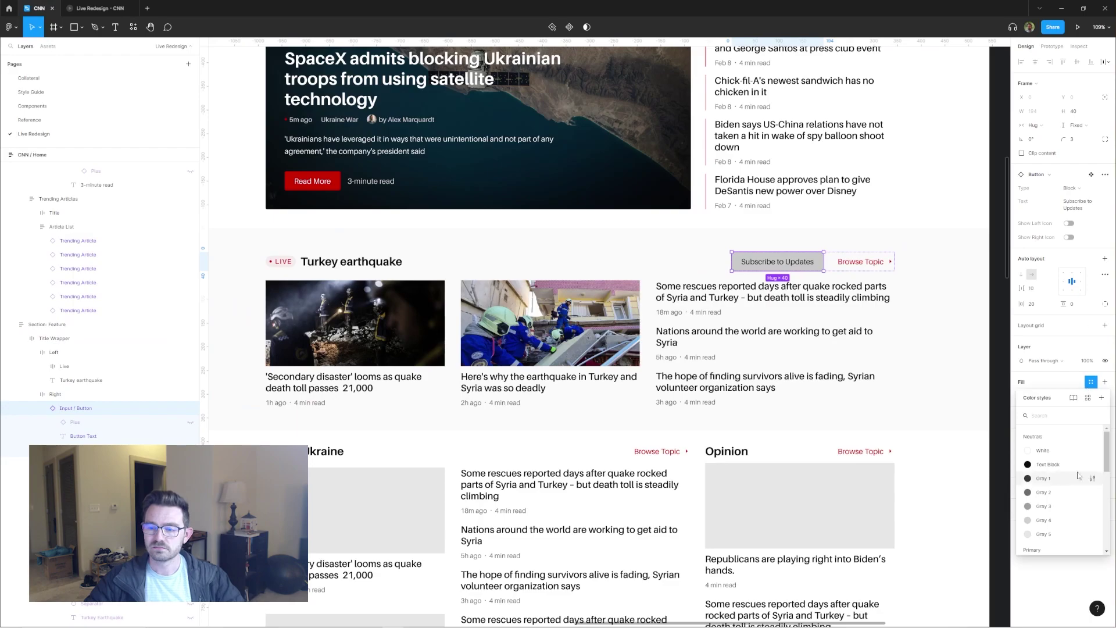
{"action": "key", "text": "Escape"}
- Move the button below the earthquake stories and add a 'Get Updates' heading above it
{"action": "scroll", "coordinate": [888, 319], "scroll_direction": "up", "scroll_amount": 2}
{"action": "scroll", "coordinate": [930, 326], "scroll_direction": "down", "scroll_amount": 3}
{"action": "left_click", "coordinate": [953, 330]}
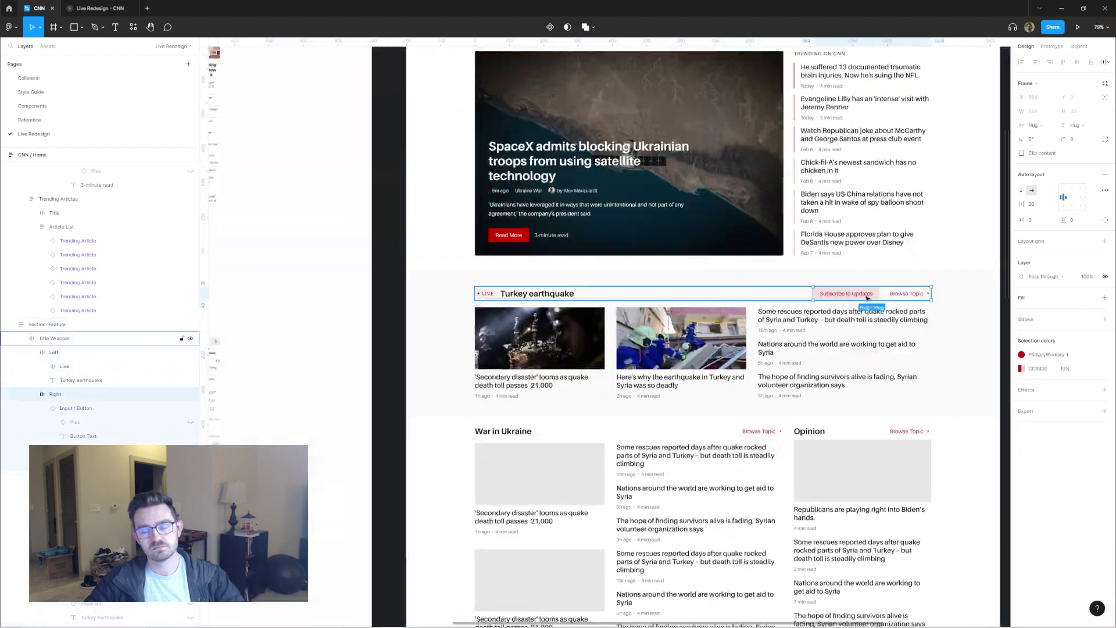
{"action": "left_click_drag", "start_coordinate": [866, 298], "coordinate": [561, 387]}
{"action": "scroll", "coordinate": [511, 412], "scroll_direction": "up", "scroll_amount": 2}
{"action": "key", "text": "ctrl+v"}
- Wrap the Get Updates heading and button in auto layout and widen the box to 538 px
{"action": "key", "text": "shift+a"}
{"action": "left_click", "coordinate": [471, 377]}
{"action": "left_click", "coordinate": [1036, 181]}
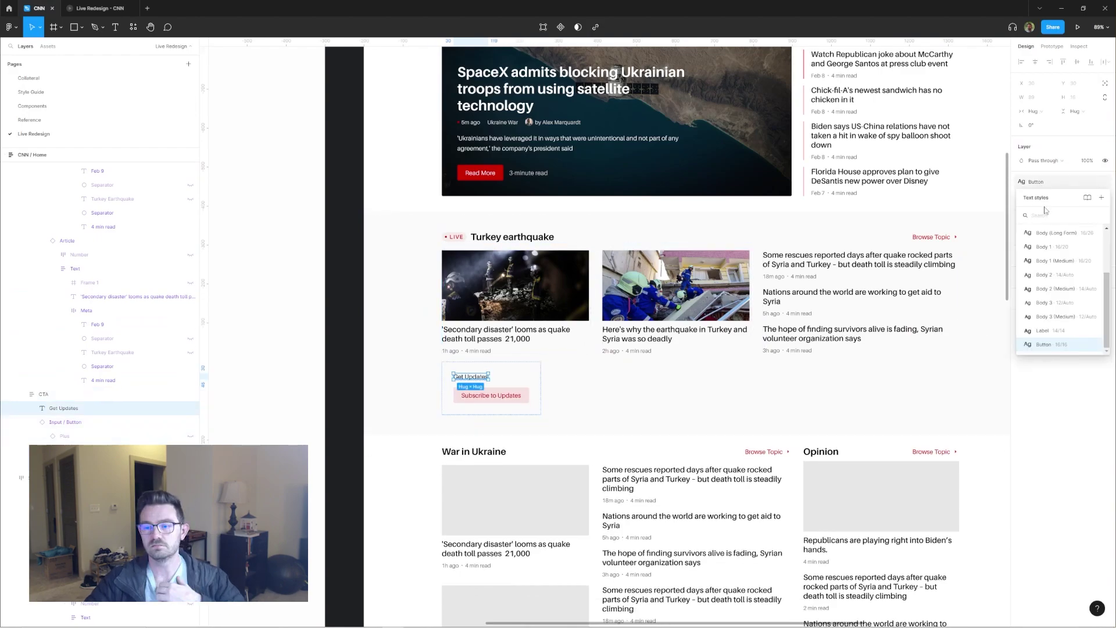
{"action": "key", "text": "Escape"}
{"action": "key", "text": "ctrl+alt+v"}
{"action": "left_click_drag", "start_coordinate": [541, 389], "coordinate": [649, 396]}
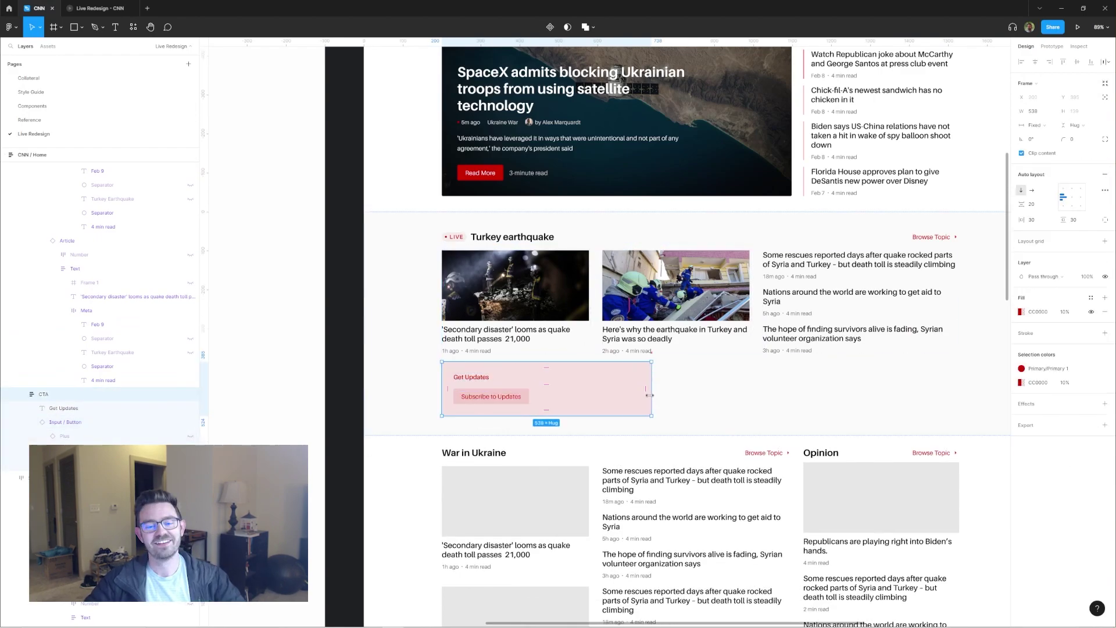
- Retitle the heading 'Stay up to date' and add a blurb text line below it
{"action": "double_click", "coordinate": [480, 378]}
{"action": "type", "text": "Stay up to date"}
{"action": "key", "text": "Escape"}
{"action": "key", "text": "t"}
{"action": "left_click", "coordinate": [573, 380]}
{"action": "type", "text": "T"}
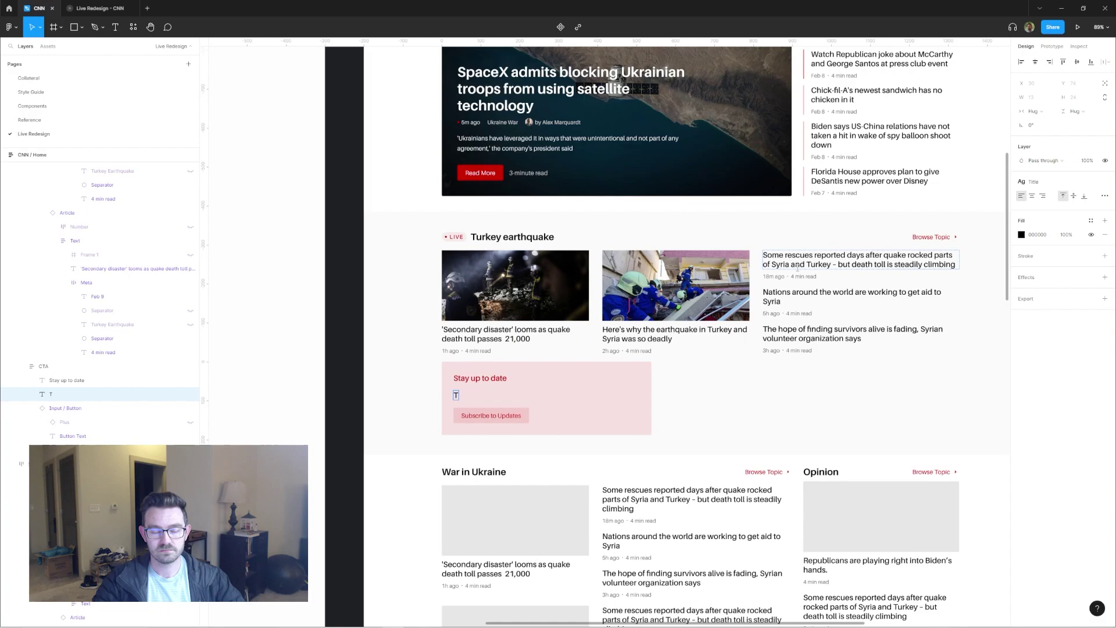
{"action": "type", "text": "his"}
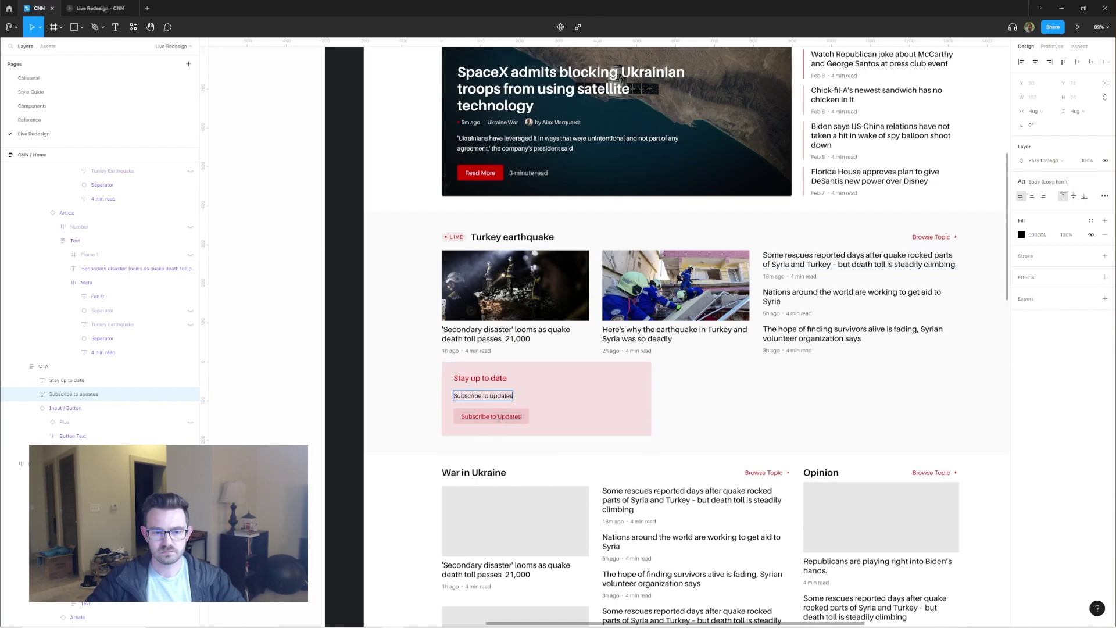
- Relabel the button 'Keep me informed' and change the blurb to 'Get phone.'
{"action": "double_click", "coordinate": [492, 416]}
{"action": "type", "text": "Keep me informed"}
{"action": "key", "text": "Escape"}
{"action": "left_click", "coordinate": [507, 396]}
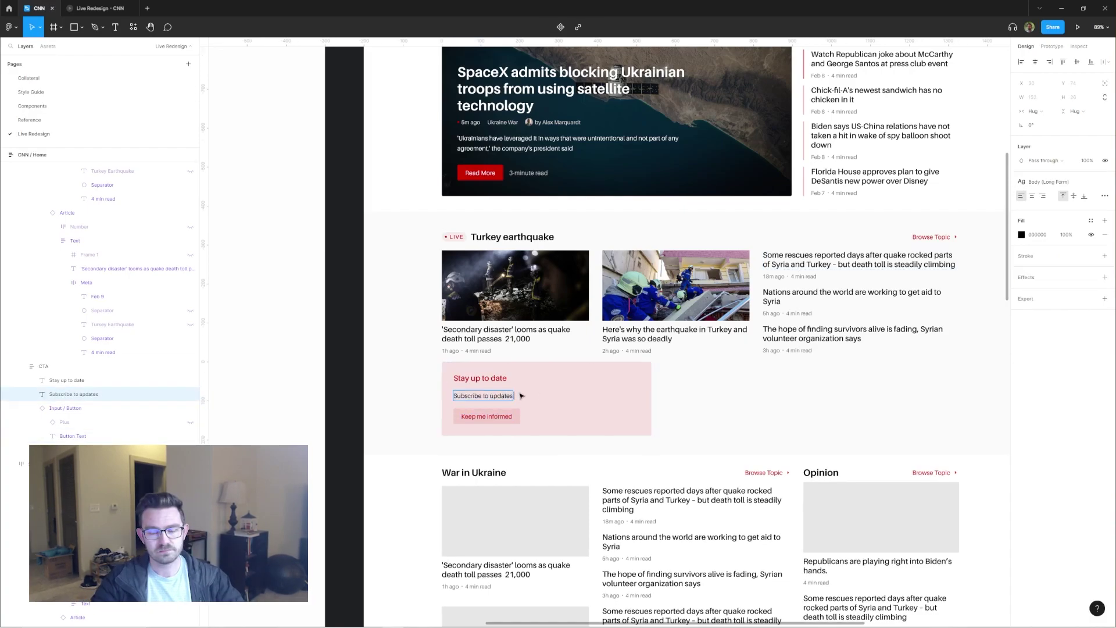
{"action": "key", "text": "Return"}
{"action": "type", "text": "Get"}
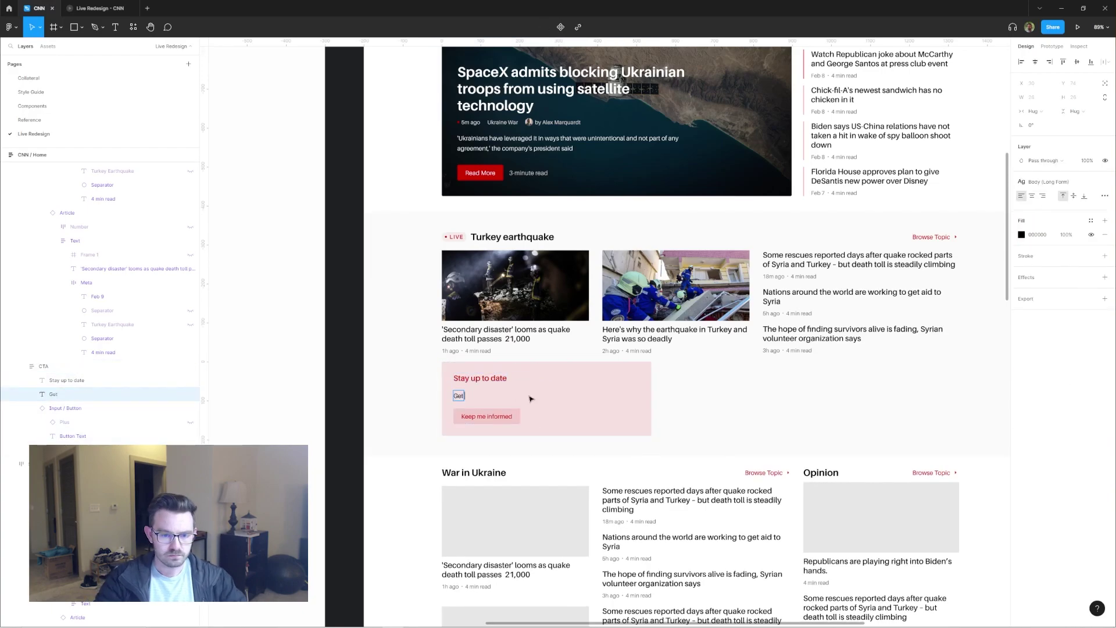
{"action": "type", "text": " phone."}
{"action": "key", "text": "Escape"}
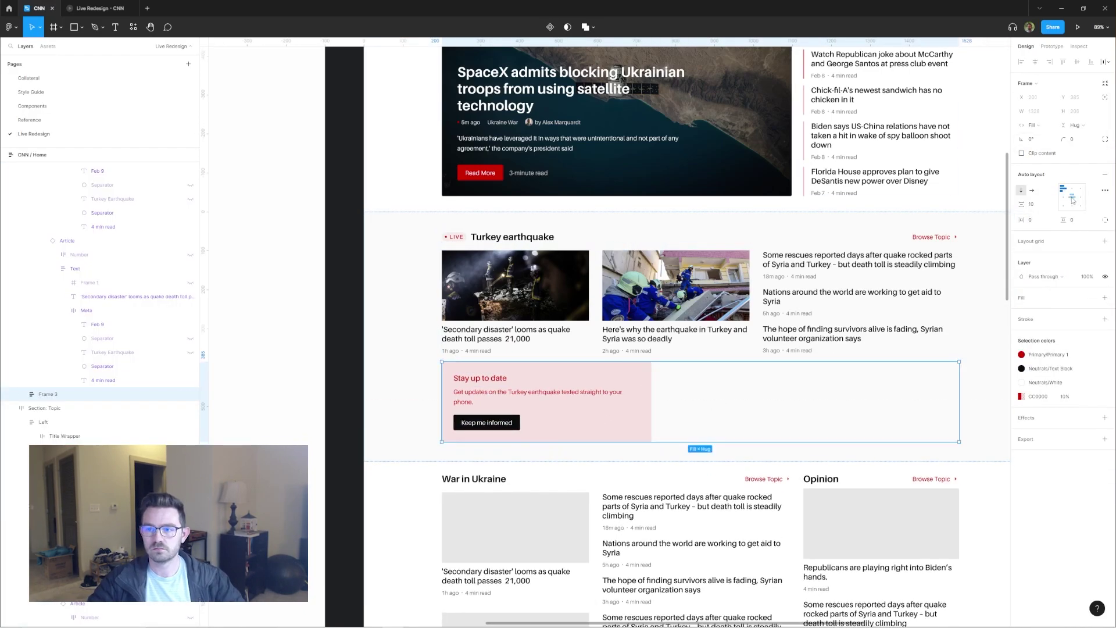
- Deselect and scroll across to the Turkey earthquake header frame
{"action": "key", "text": "Escape"}
{"action": "scroll", "coordinate": [912, 253], "scroll_direction": "right", "scroll_amount": 15}
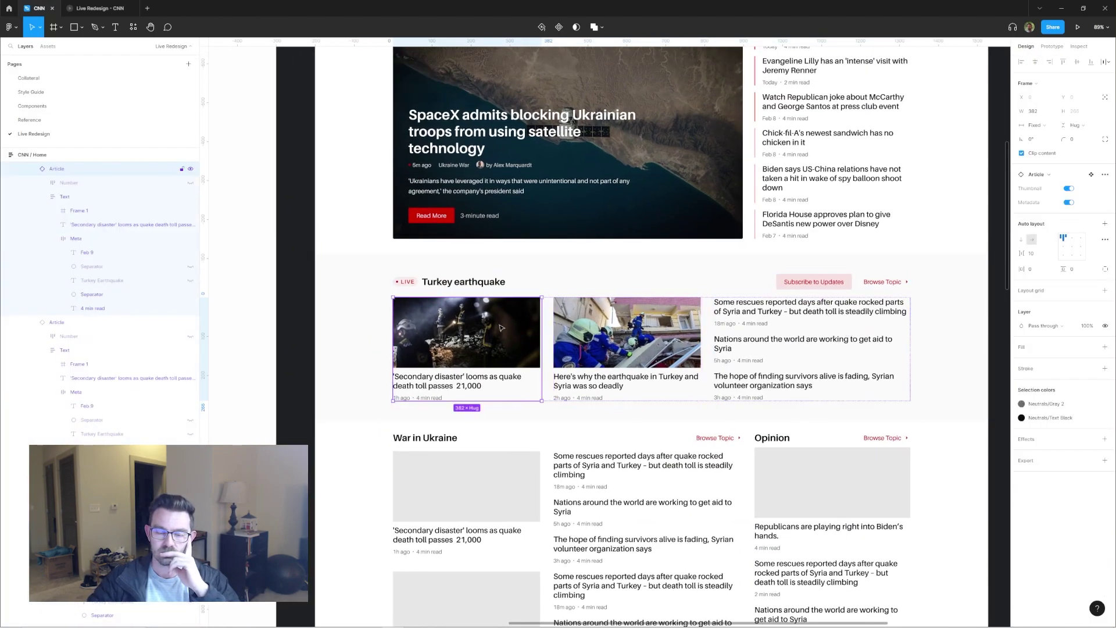
{"action": "scroll", "coordinate": [529, 471], "scroll_direction": "up", "scroll_amount": 8}
{"action": "scroll", "coordinate": [530, 471], "scroll_direction": "down", "scroll_amount": 6}
{"action": "scroll", "coordinate": [529, 471], "scroll_direction": "down", "scroll_amount": 5}
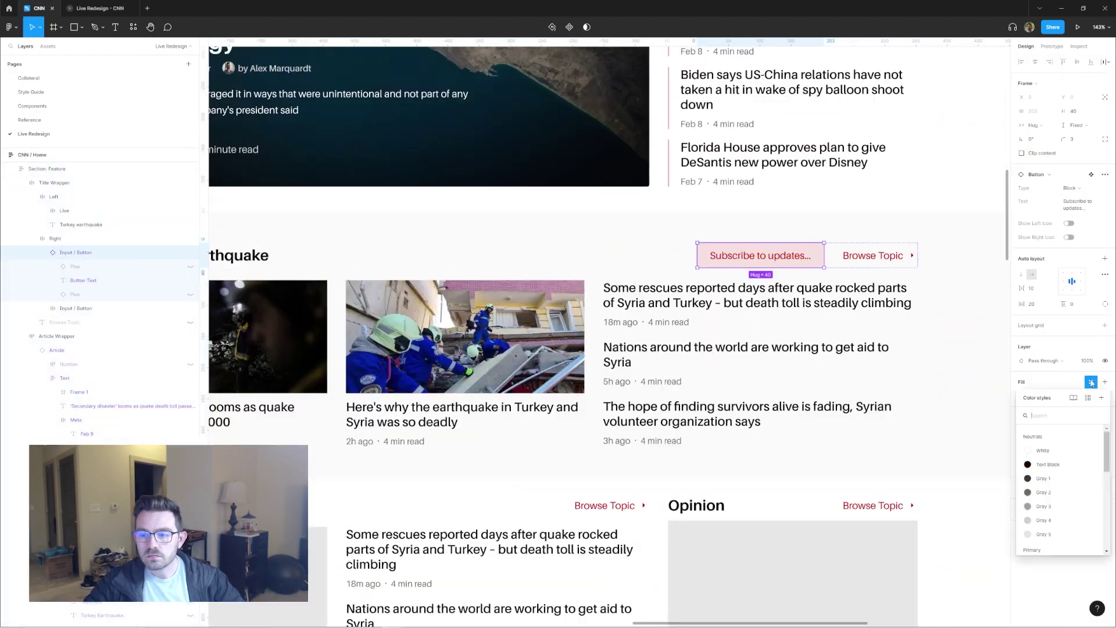
- Give the subscribe button a grey fill and paste a headline and photo into the first War in Ukraine card
{"action": "left_click", "coordinate": [1044, 534]}
{"action": "scroll", "coordinate": [873, 102], "scroll_direction": "down", "scroll_amount": 5}
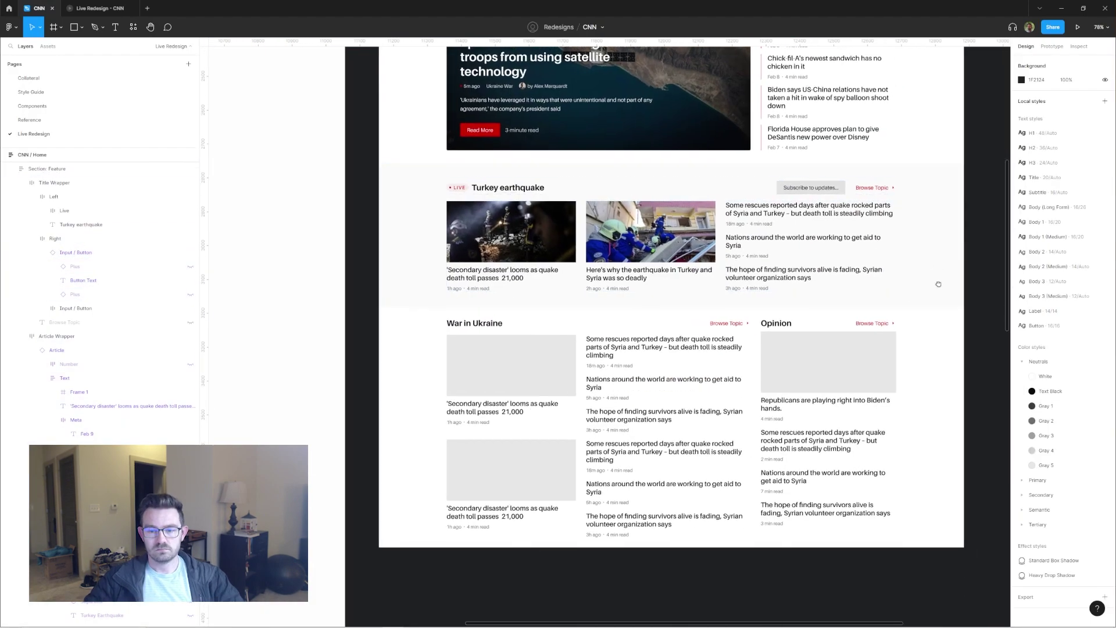
{"action": "left_click", "coordinate": [511, 356], "text": "ctrl"}
{"action": "type", "text": "Russia is on the offensive in the Luhansk region, according to Ukrainian official"}
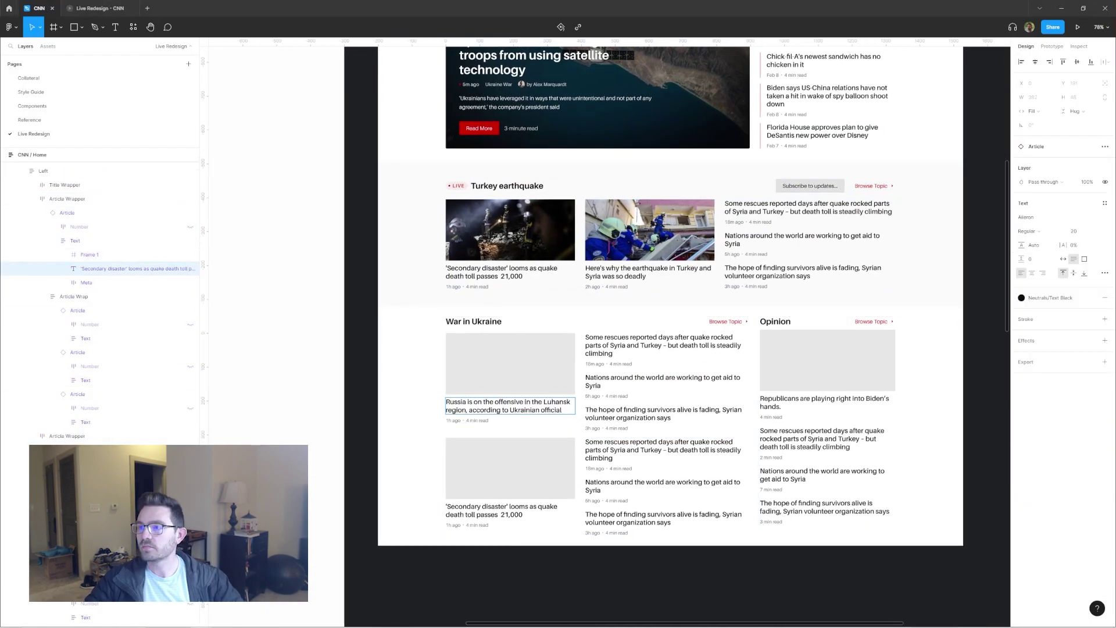
{"action": "key", "text": "shift+Tab"}
{"action": "key", "text": "ctrl+v"}
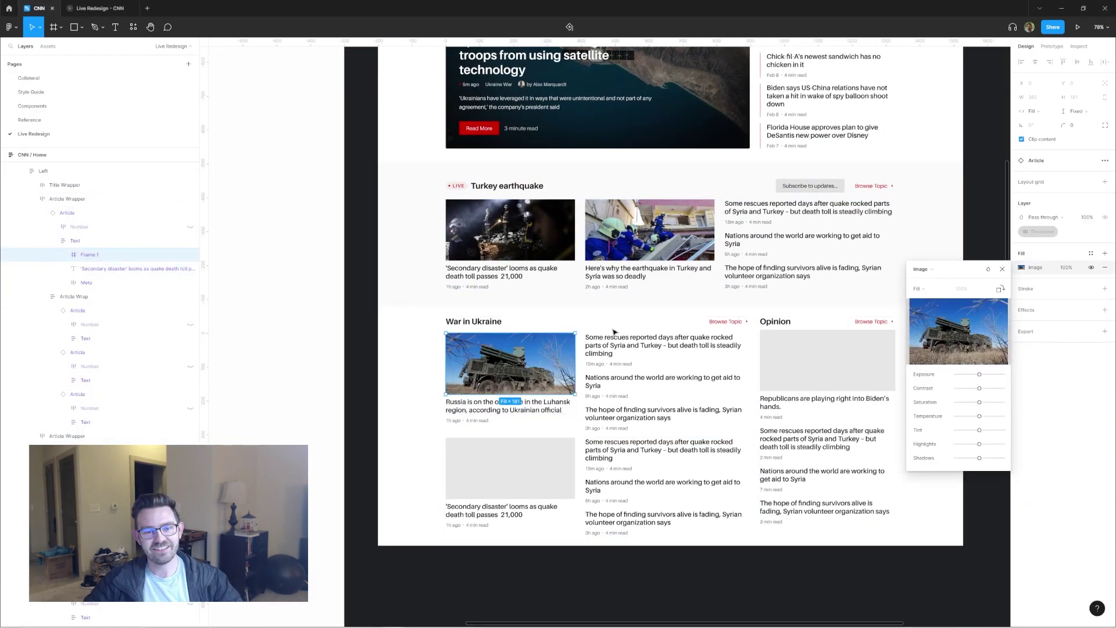
{"action": "scroll", "coordinate": [561, 407], "scroll_direction": "right", "scroll_amount": 2}
{"action": "key", "text": "Escape"}
- Paste a real headline and news photo into the lower-left War in Ukraine card
{"action": "scroll", "coordinate": [561, 407], "scroll_direction": "down", "scroll_amount": 3}
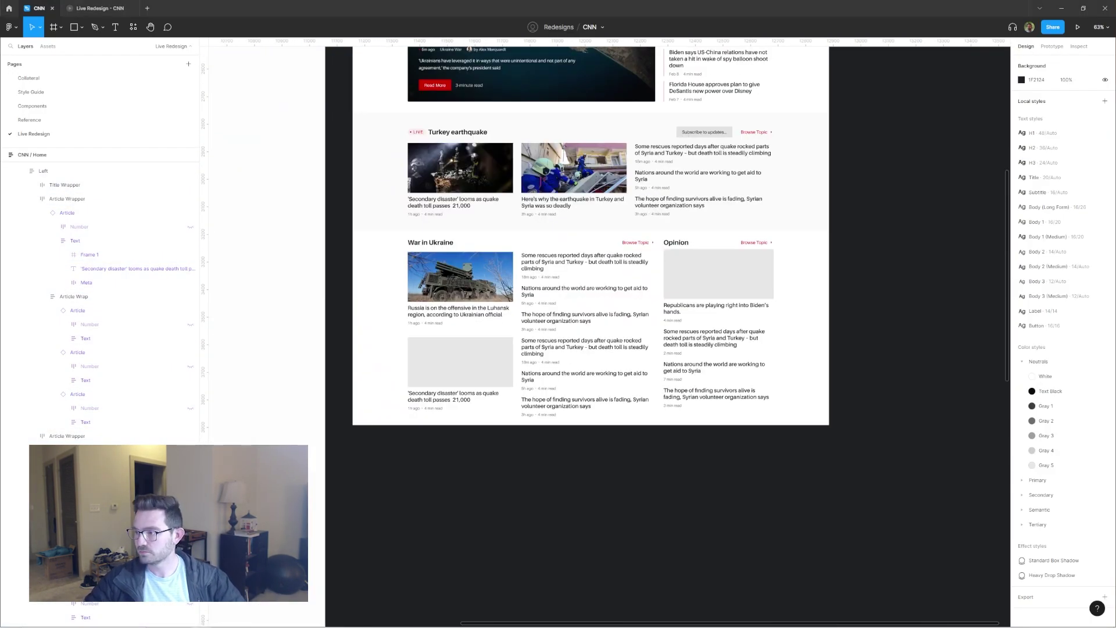
{"action": "left_click", "coordinate": [454, 397]}
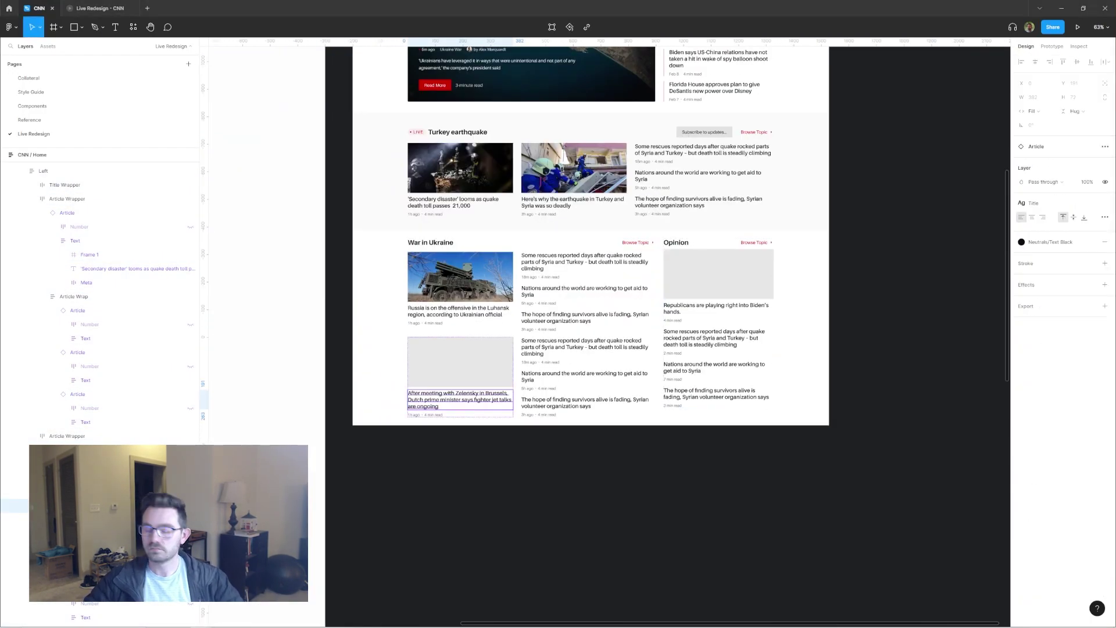
{"action": "type", "text": "After meeting with Zelensky in Brussels, Dutch prime minister says fighter jet talks are ongoing"}
{"action": "key", "text": "shift+Tab"}
{"action": "key", "text": "ctrl+v"}
{"action": "left_click", "coordinate": [723, 263]}
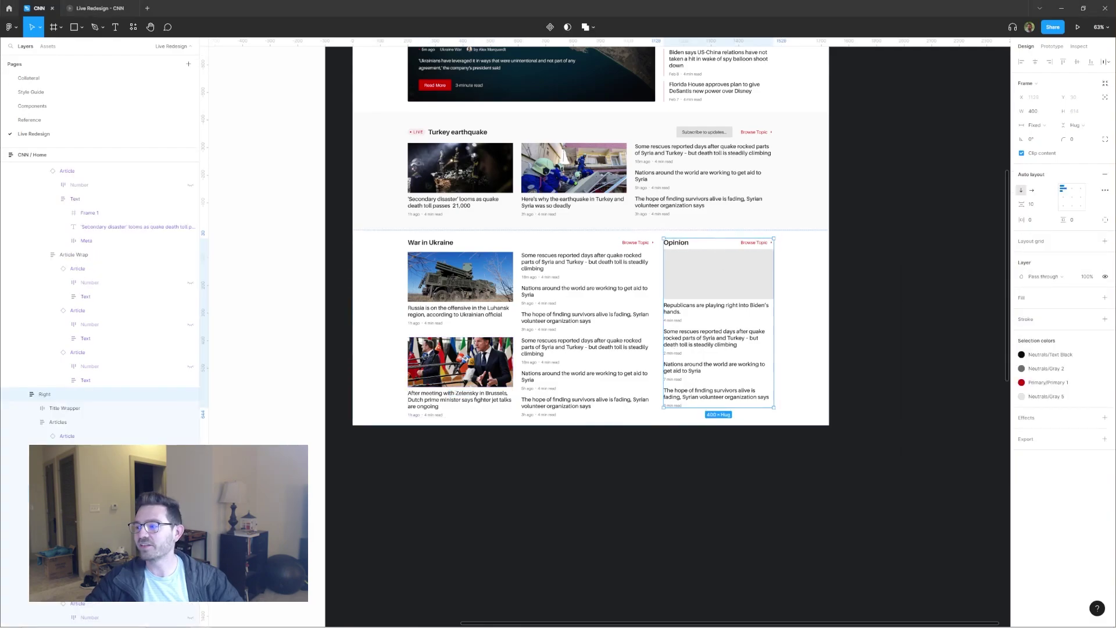
- Switch the Opinion card's placeholder fill to an image and apply the photo
{"action": "double_click", "coordinate": [719, 273]}
{"action": "left_click", "coordinate": [1022, 267]}
{"action": "left_click", "coordinate": [921, 270]}
{"action": "left_click", "coordinate": [924, 334]}
{"action": "key", "text": "ctrl+v"}
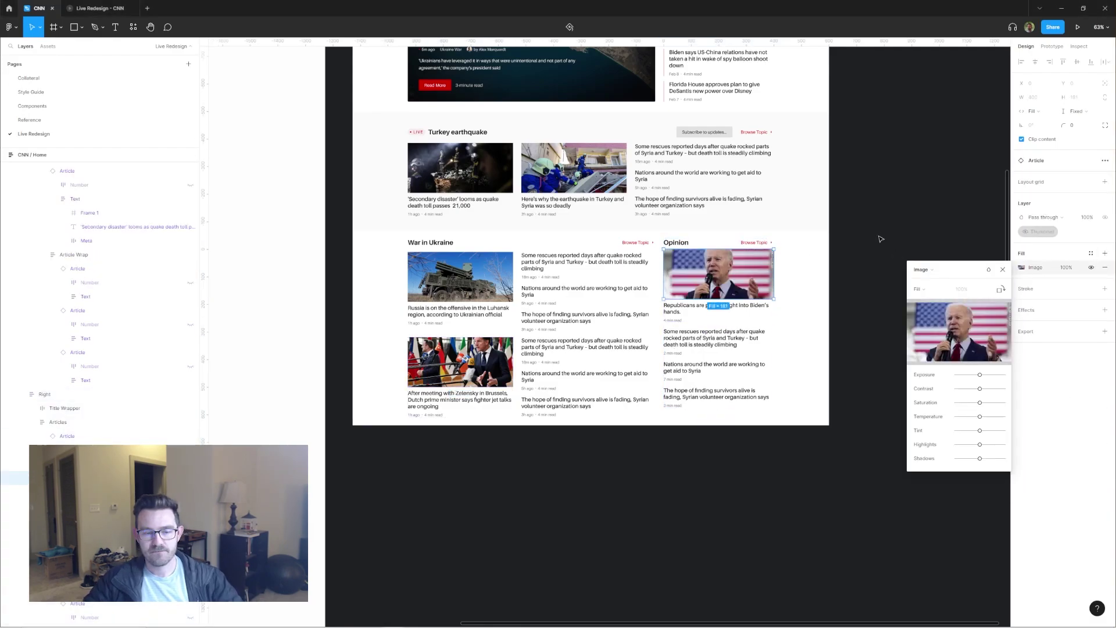
{"action": "scroll", "coordinate": [828, 314], "scroll_direction": "up", "scroll_amount": 5}
{"action": "key", "text": "Escape"}
- Scroll through the hero and the War in Ukraine and Opinion section to review them
{"action": "scroll", "coordinate": [778, 341], "scroll_direction": "down", "scroll_amount": 5}
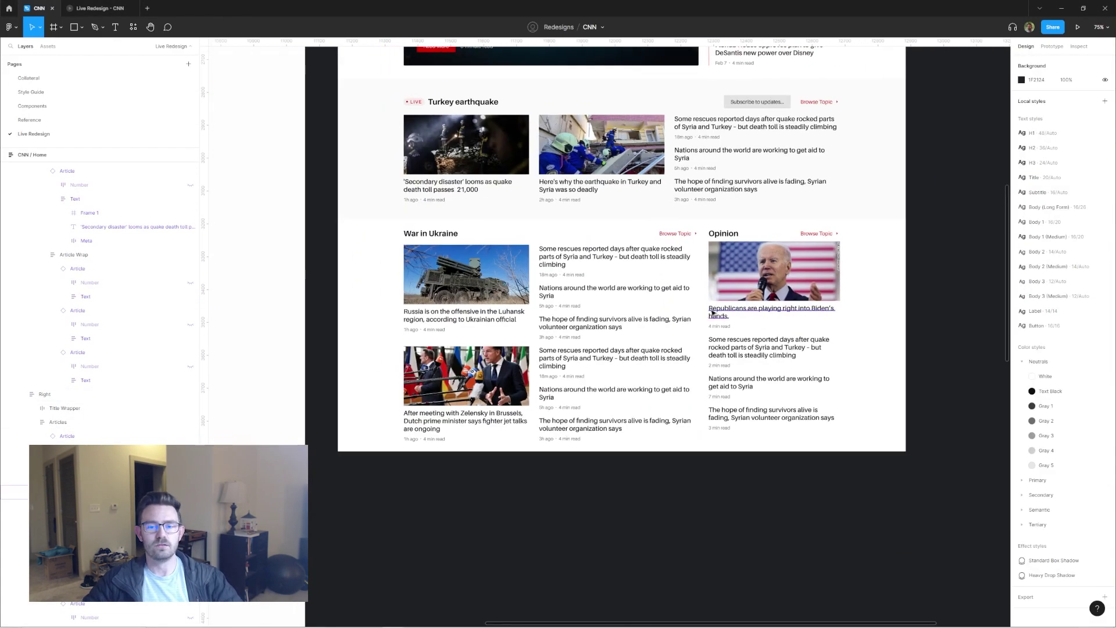
{"action": "scroll", "coordinate": [778, 341], "scroll_direction": "up", "scroll_amount": 5}
{"action": "left_click", "coordinate": [778, 341]}
{"action": "scroll", "coordinate": [582, 340], "scroll_direction": "down", "scroll_amount": 2}
{"action": "scroll", "coordinate": [439, 340], "scroll_direction": "up", "scroll_amount": 2}
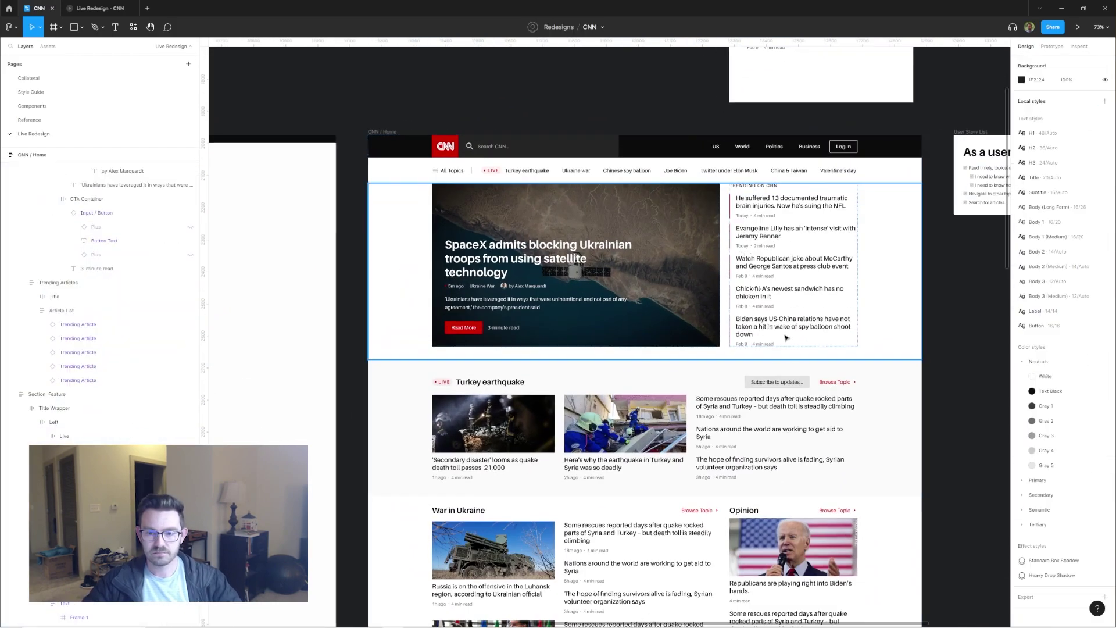
{"action": "scroll", "coordinate": [907, 352], "scroll_direction": "down", "scroll_amount": 1}
{"action": "key", "text": "Escape"}
{"action": "scroll", "coordinate": [631, 399], "scroll_direction": "up", "scroll_amount": 2}
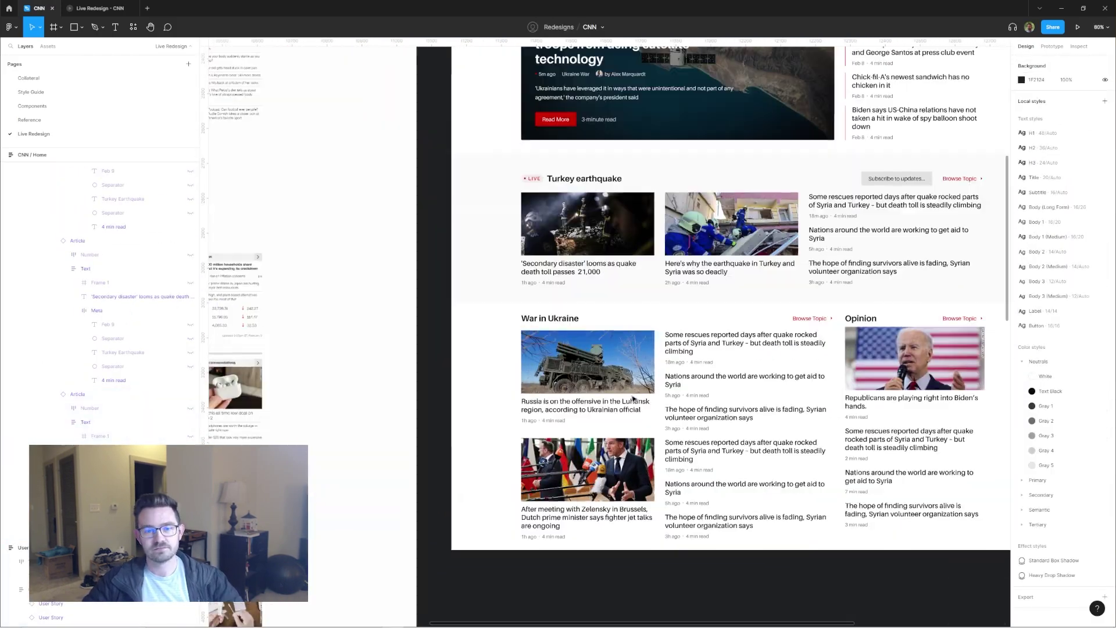
{"action": "scroll", "coordinate": [948, 268], "scroll_direction": "down", "scroll_amount": 3}
{"action": "left_click", "coordinate": [756, 419]}
{"action": "scroll", "coordinate": [756, 418], "scroll_direction": "up", "scroll_amount": 2}
{"action": "scroll", "coordinate": [756, 419], "scroll_direction": "down", "scroll_amount": 4}
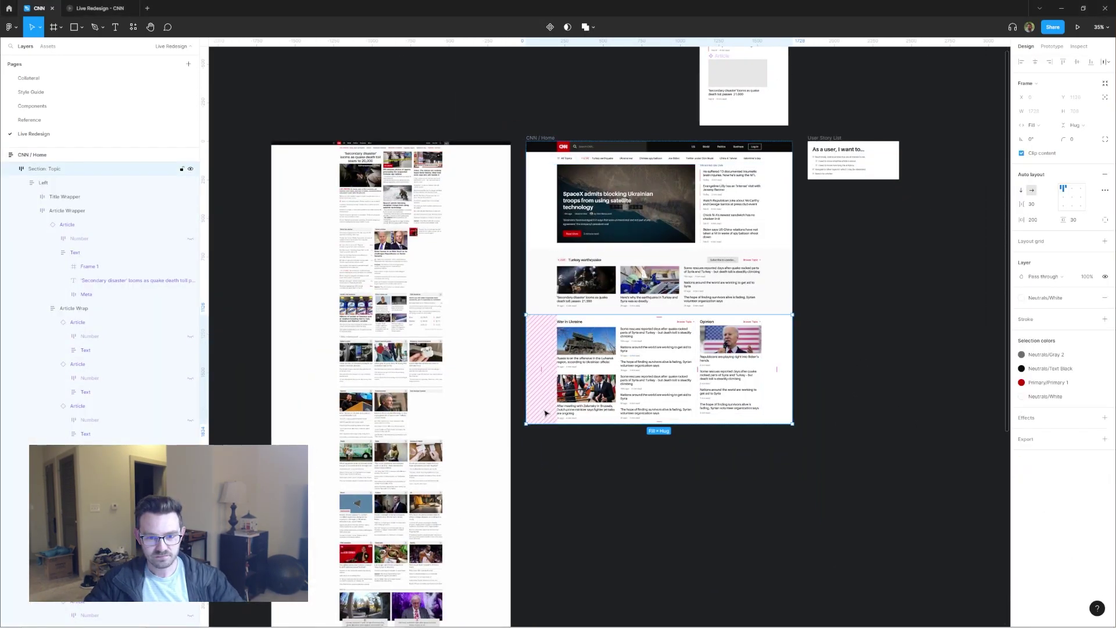
- Draw a 119 px tall Text Black footer frame below the topic section
{"action": "scroll", "coordinate": [558, 424], "scroll_direction": "up", "scroll_amount": 2}
{"action": "key", "text": "f"}
{"action": "left_click_drag", "start_coordinate": [518, 372], "coordinate": [880, 450]}
{"action": "scroll", "coordinate": [698, 407], "scroll_direction": "up", "scroll_amount": 1}
{"action": "left_click", "coordinate": [1090, 254]}
{"action": "left_click", "coordinate": [1047, 274]}
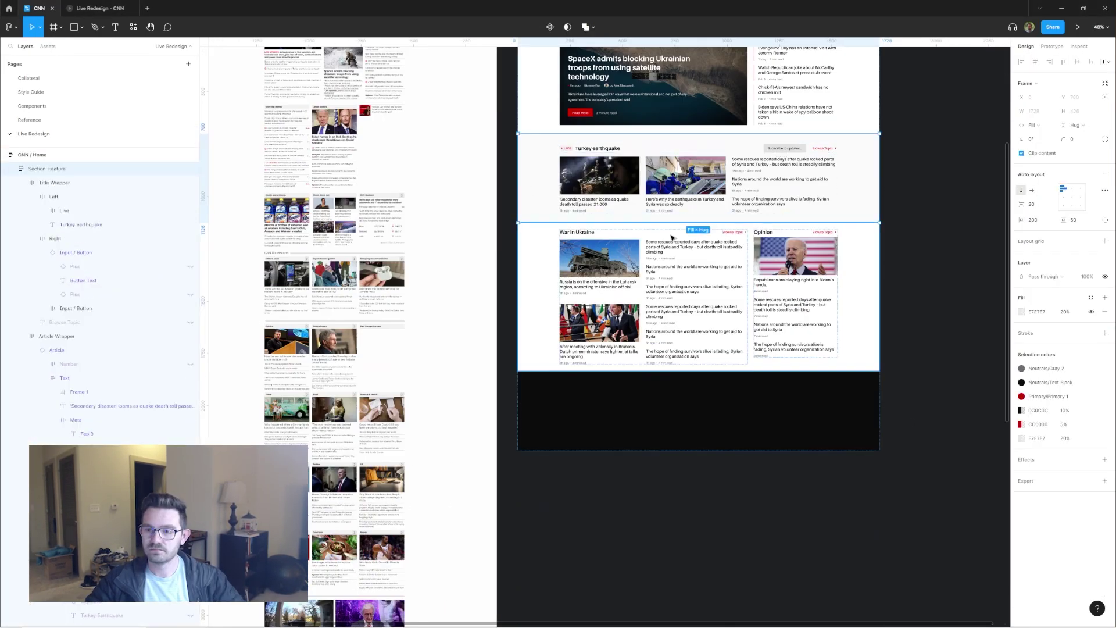
{"action": "left_click_drag", "start_coordinate": [689, 470], "coordinate": [688, 414]}
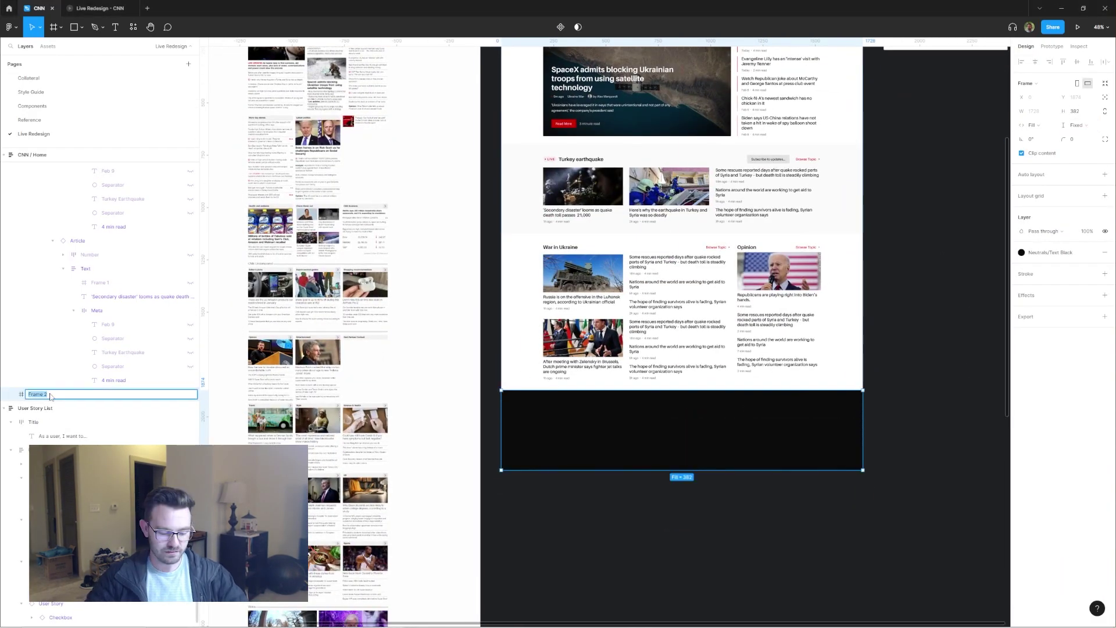
- Paste the CNN logo into the footer
{"action": "scroll", "coordinate": [688, 414], "scroll_direction": "up", "scroll_amount": 5}
{"action": "scroll", "coordinate": [689, 414], "scroll_direction": "down", "scroll_amount": 5}
{"action": "key", "text": "ctrl+v"}
{"action": "scroll", "coordinate": [517, 389], "scroll_direction": "up", "scroll_amount": 5}
{"action": "double_click", "coordinate": [516, 388]}
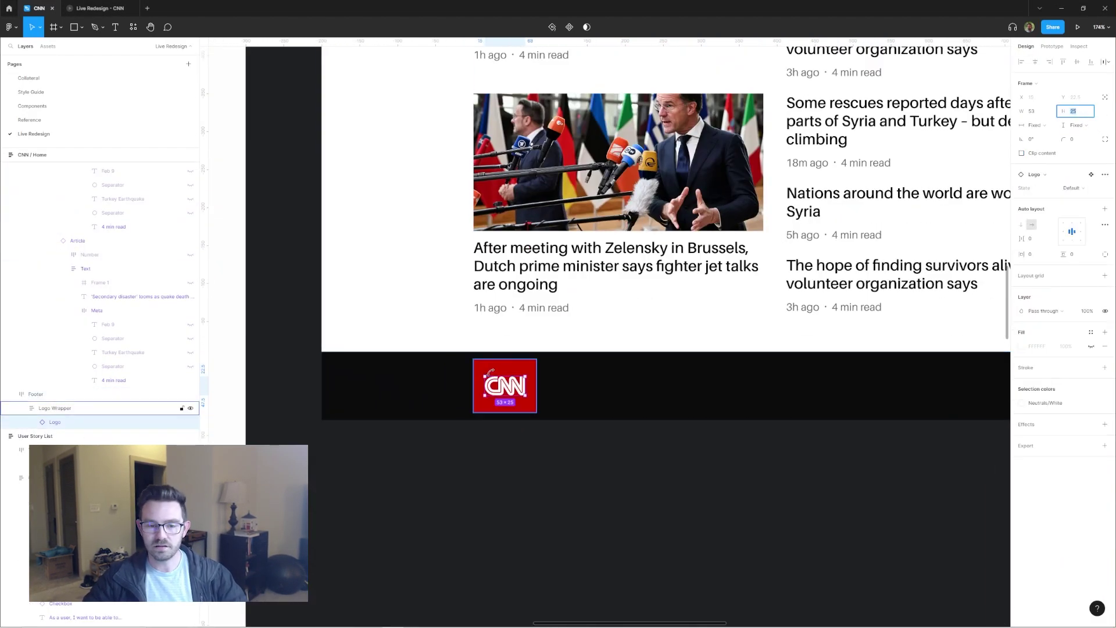
- Wrap the footer's CNN logo in an auto-layout frame and rename it
{"action": "scroll", "coordinate": [921, 288], "scroll_direction": "down", "scroll_amount": 3}
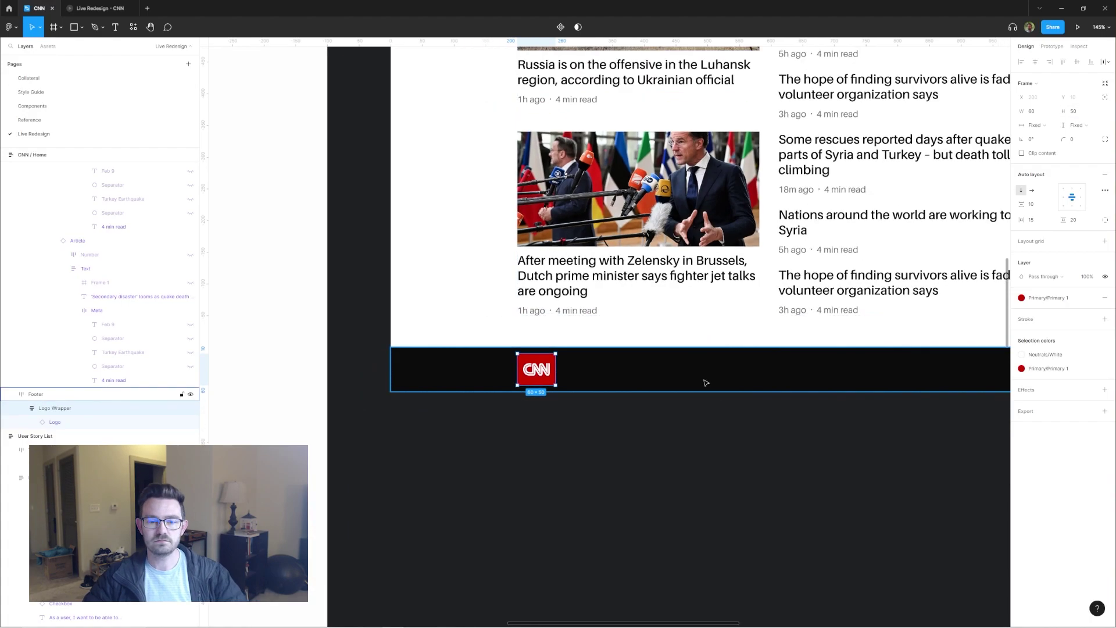
{"action": "scroll", "coordinate": [922, 288], "scroll_direction": "up", "scroll_amount": 2}
{"action": "left_click", "coordinate": [1074, 220]}
{"action": "scroll", "coordinate": [531, 386], "scroll_direction": "down", "scroll_amount": 3}
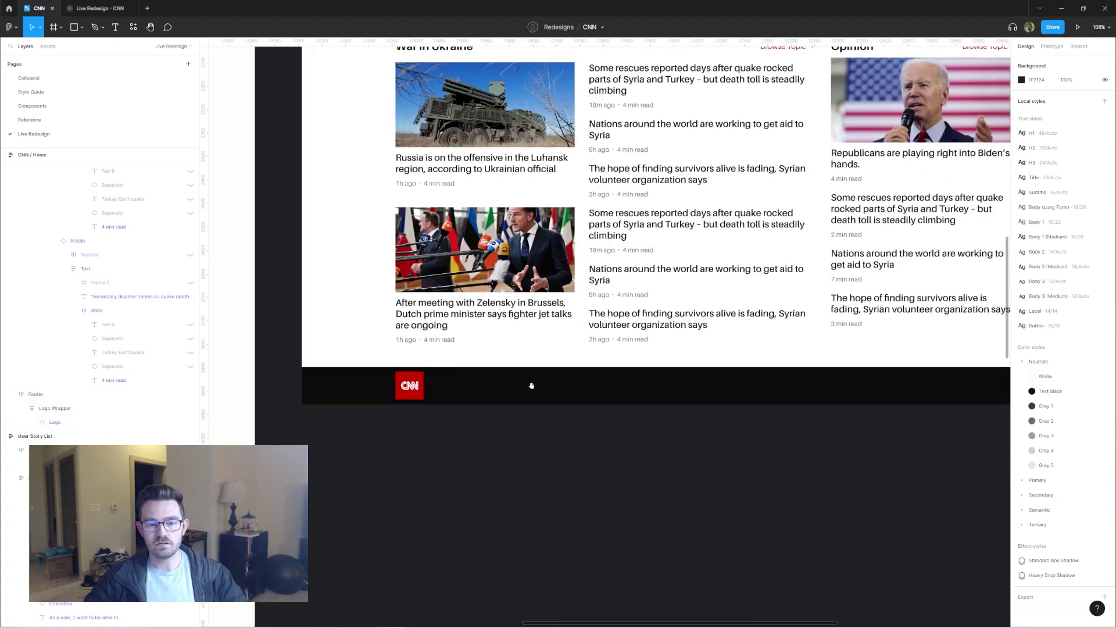
{"action": "key", "text": "shift+a"}
{"action": "double_click", "coordinate": [50, 409]}
{"action": "key", "text": "Return"}
- Duplicate the logo frame as a second row and place a Terms of Use link in it
{"action": "key", "text": "ctrl+d"}
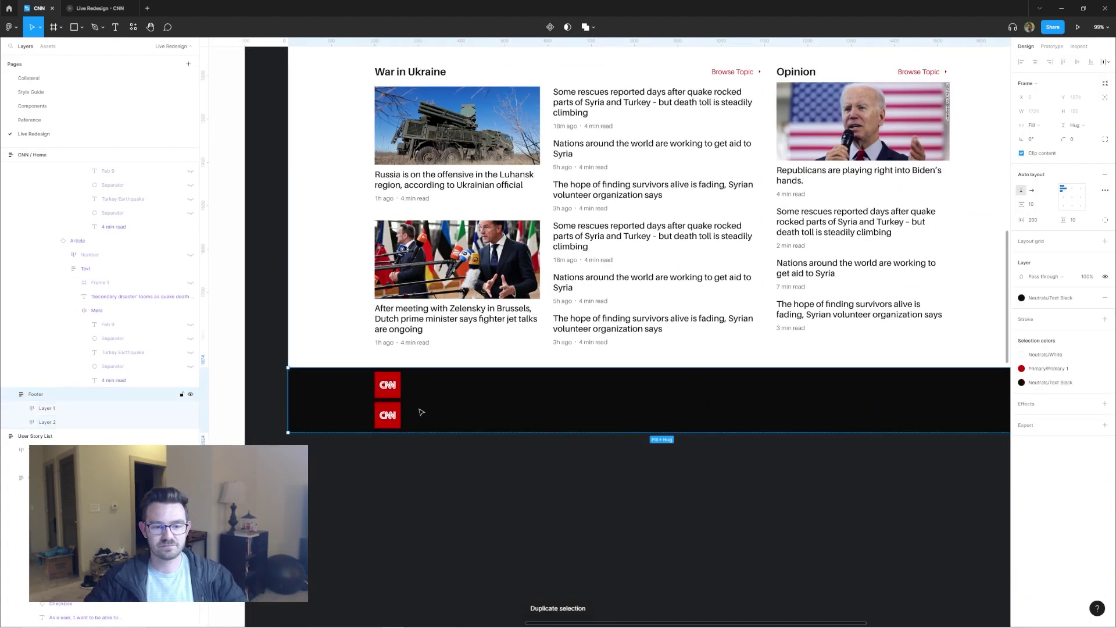
{"action": "key", "text": "t"}
{"action": "left_click", "coordinate": [424, 417]}
{"action": "left_click_drag", "start_coordinate": [64, 427], "coordinate": [76, 425]}
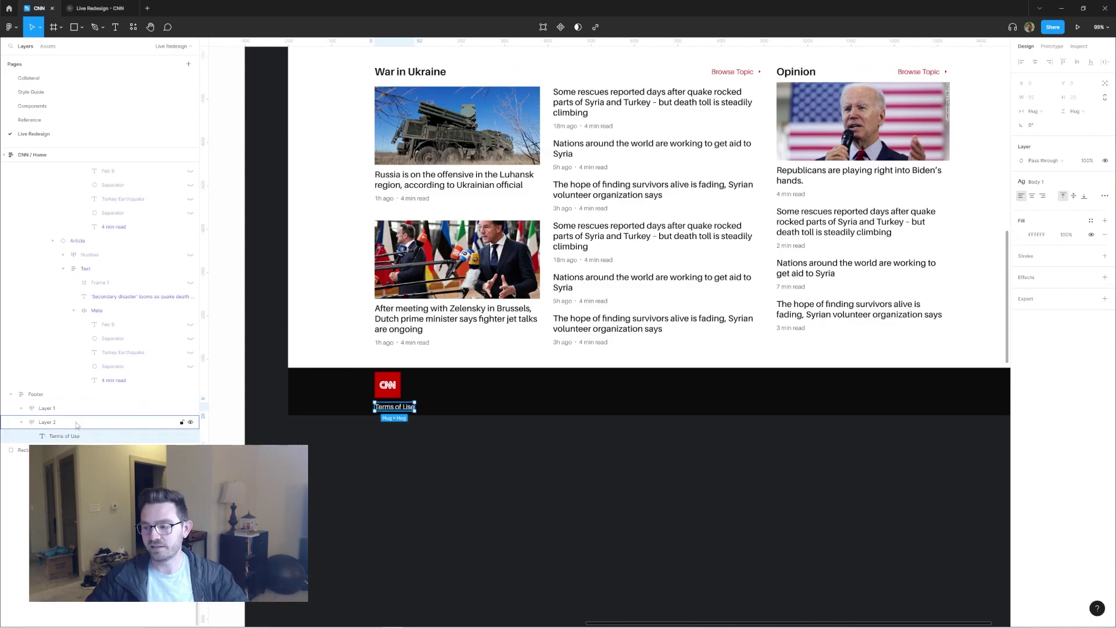
- Duplicate the link into Privacy Policy, Cookie Settings and Ad Choices
{"action": "key", "text": "ctrl+d"}
{"action": "key", "text": "Return"}
{"action": "type", "text": "Privacy Policy"}
{"action": "scroll", "coordinate": [360, 378], "scroll_direction": "up", "scroll_amount": 5}
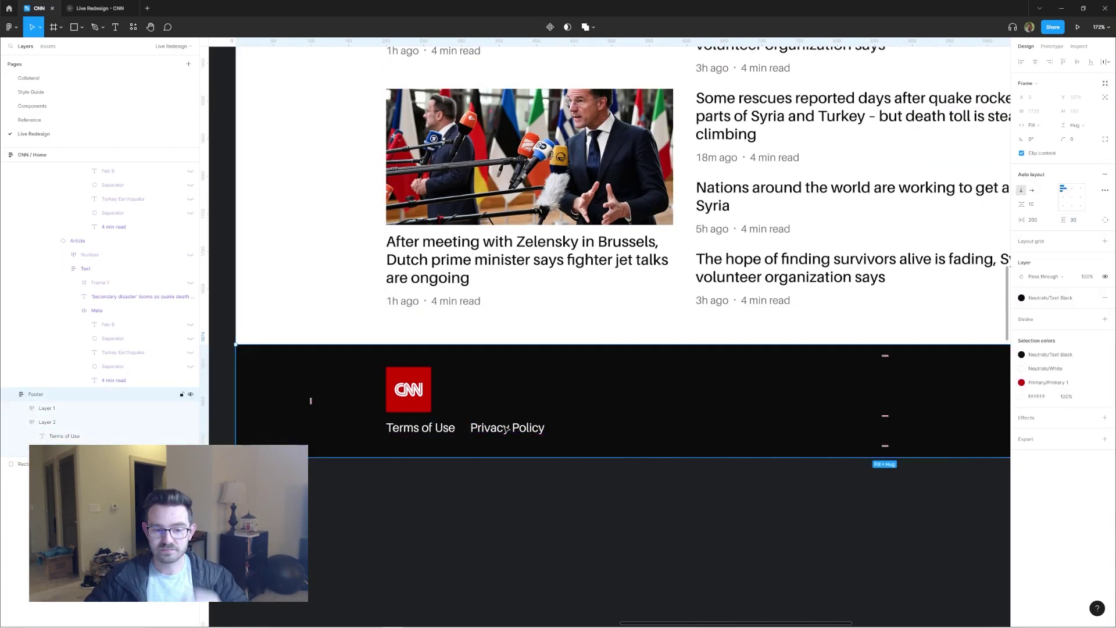
{"action": "key", "text": "ctrl+d"}
{"action": "key", "text": "Return"}
{"action": "type", "text": "Cookie Settings"}
{"action": "key", "text": "Escape"}
{"action": "key", "text": "ctrl+d"}
{"action": "key", "text": "Return"}
{"action": "type", "text": "Ad Choices"}
{"action": "scroll", "coordinate": [631, 430], "scroll_direction": "down", "scroll_amount": 3}
{"action": "key", "text": "Escape"}
{"action": "key", "text": "Escape"}
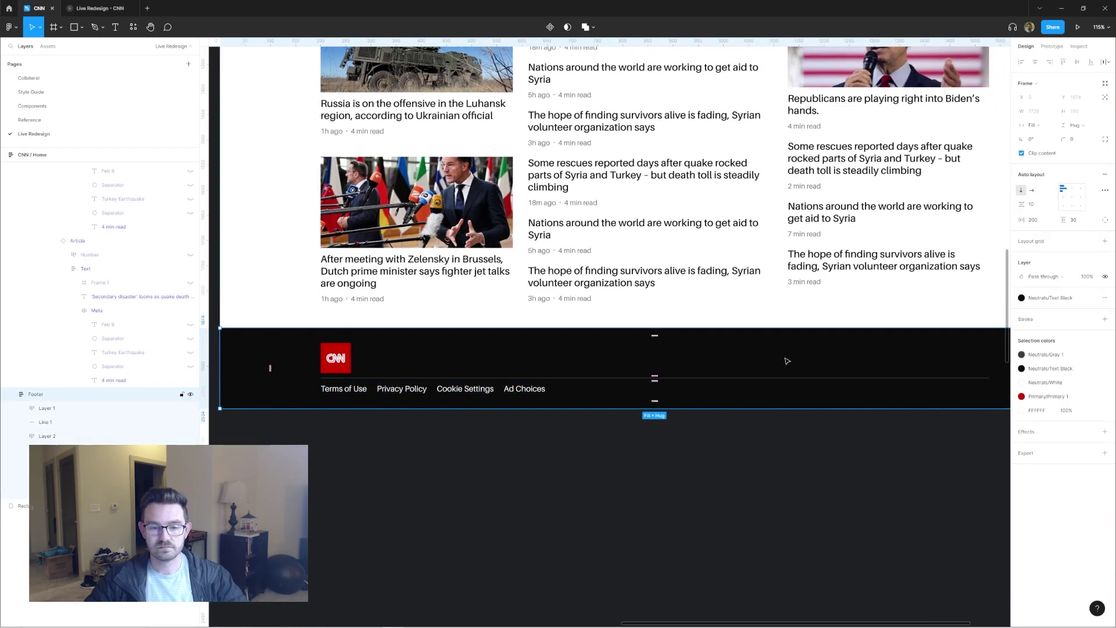
- Set the footer row spacing to 10 and paste the copyright text under the links
{"action": "left_click", "coordinate": [1034, 204]}
{"action": "type", "text": "10"}
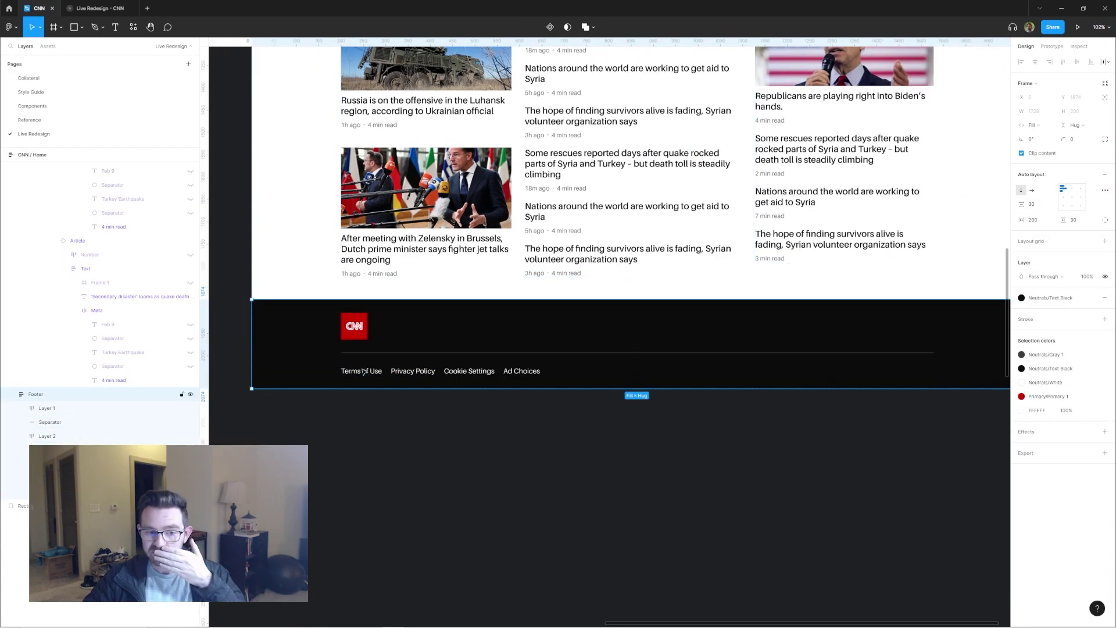
{"action": "key", "text": "ctrl+v"}
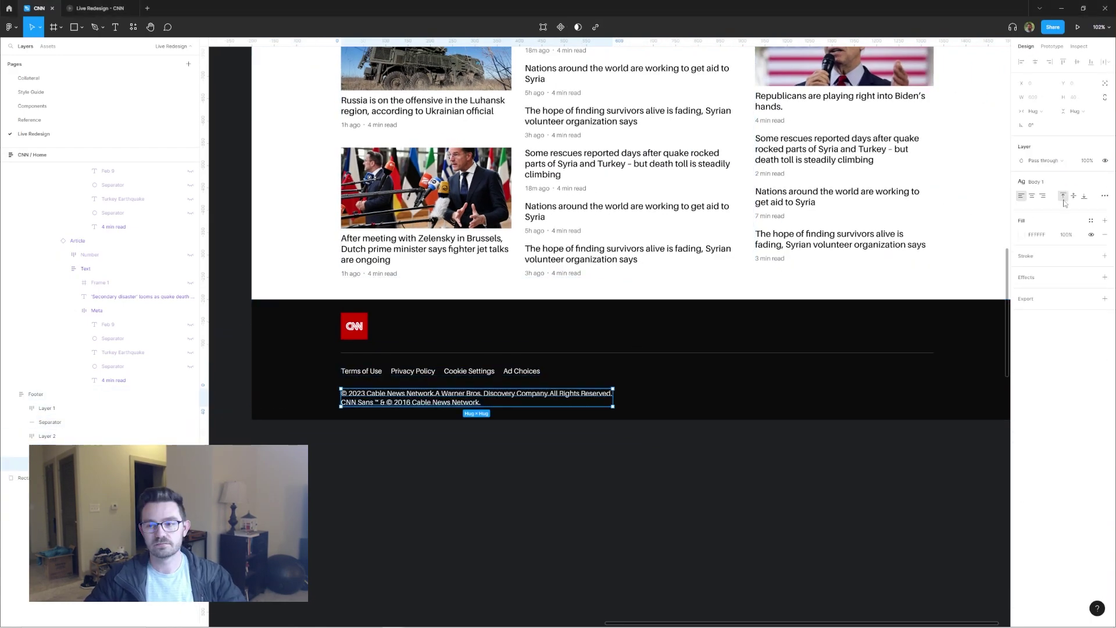
{"action": "scroll", "coordinate": [660, 381], "scroll_direction": "down", "scroll_amount": 2}
- Duplicate the CNN logo group and push the two groups to opposite ends of the row
{"action": "left_click", "coordinate": [54, 422]}
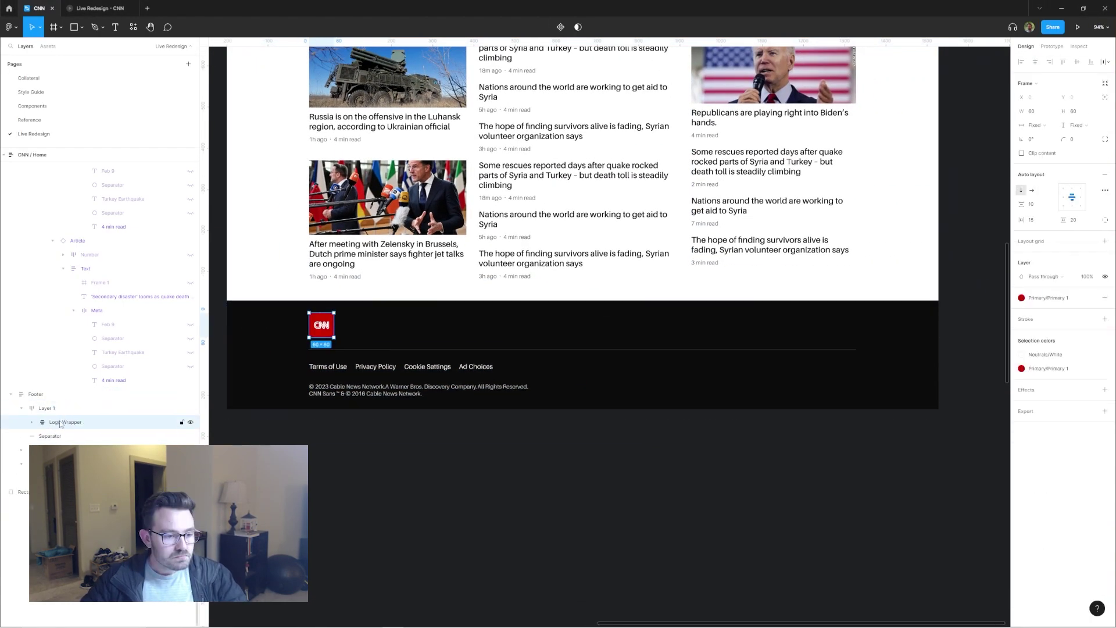
{"action": "key", "text": "ctrl+d"}
{"action": "left_click", "coordinate": [60, 414]}
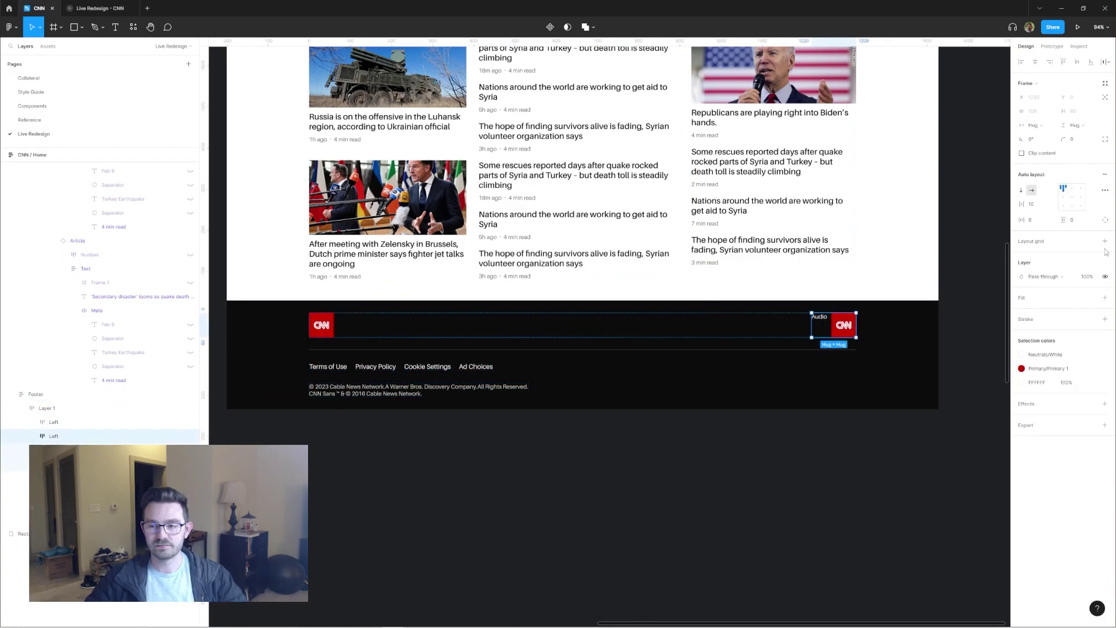
{"action": "scroll", "coordinate": [831, 319], "scroll_direction": "up", "scroll_amount": 3}
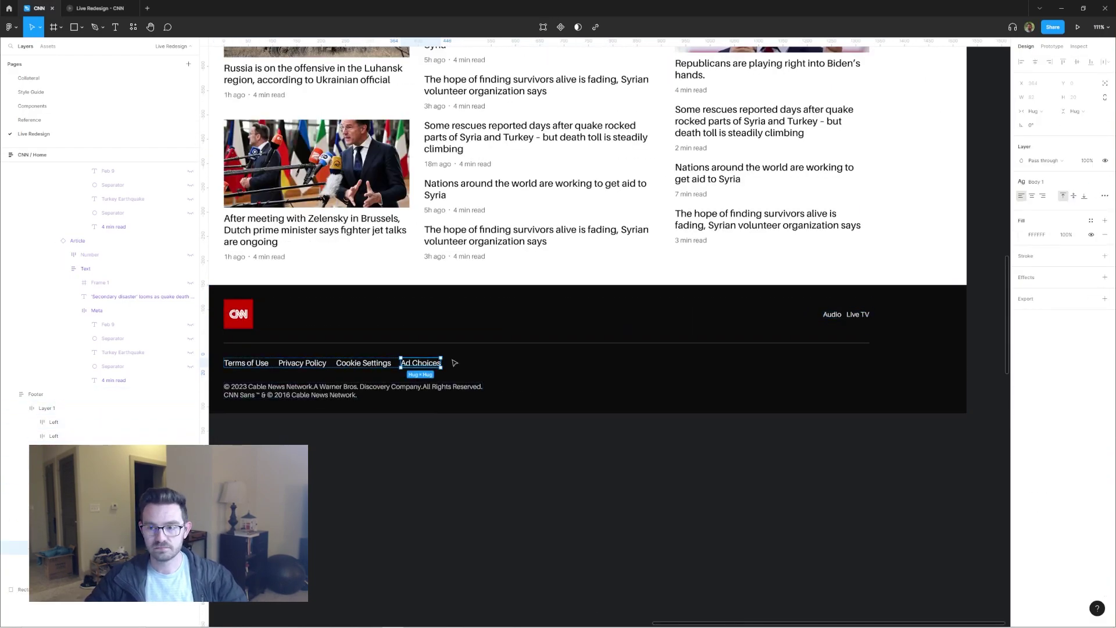
- Set the Audio and Live TV group's item spacing to 20
{"action": "left_click", "coordinate": [843, 314]}
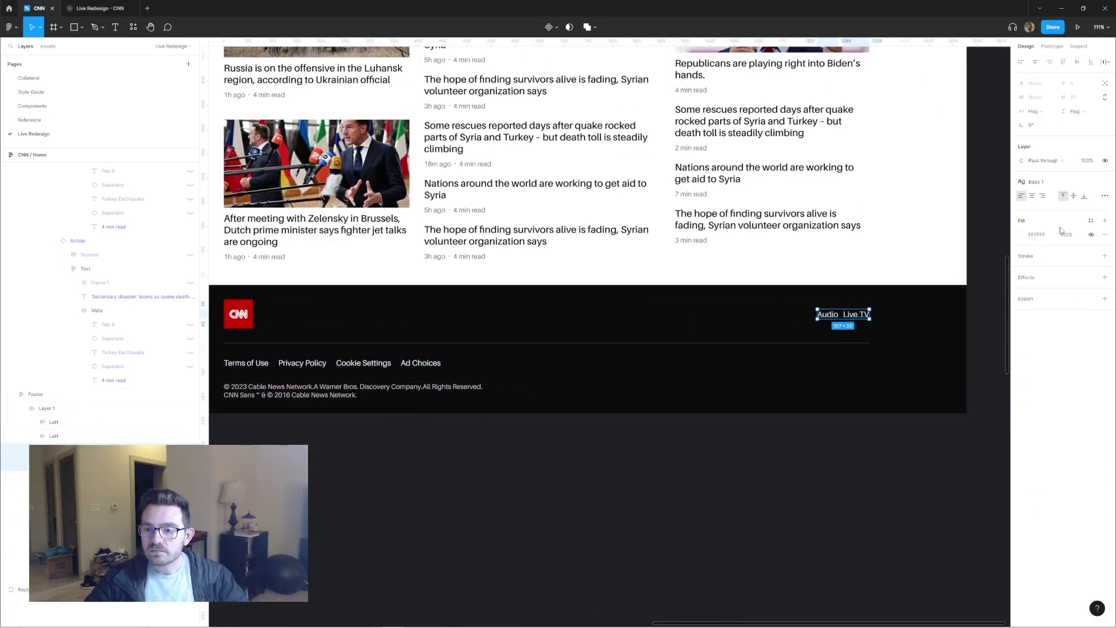
{"action": "left_click", "coordinate": [1039, 205]}
{"action": "type", "text": "20"}
{"action": "key", "text": "Return"}
{"action": "key", "text": "Return"}
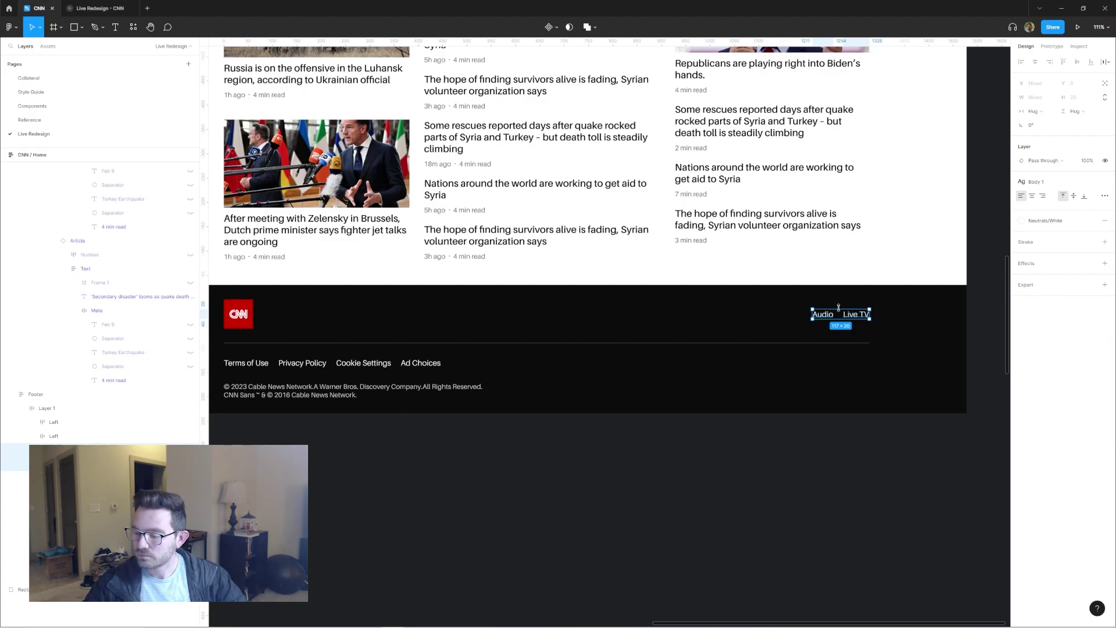
{"action": "scroll", "coordinate": [838, 307], "scroll_direction": "down", "scroll_amount": 2}
{"action": "left_click", "coordinate": [373, 339]}
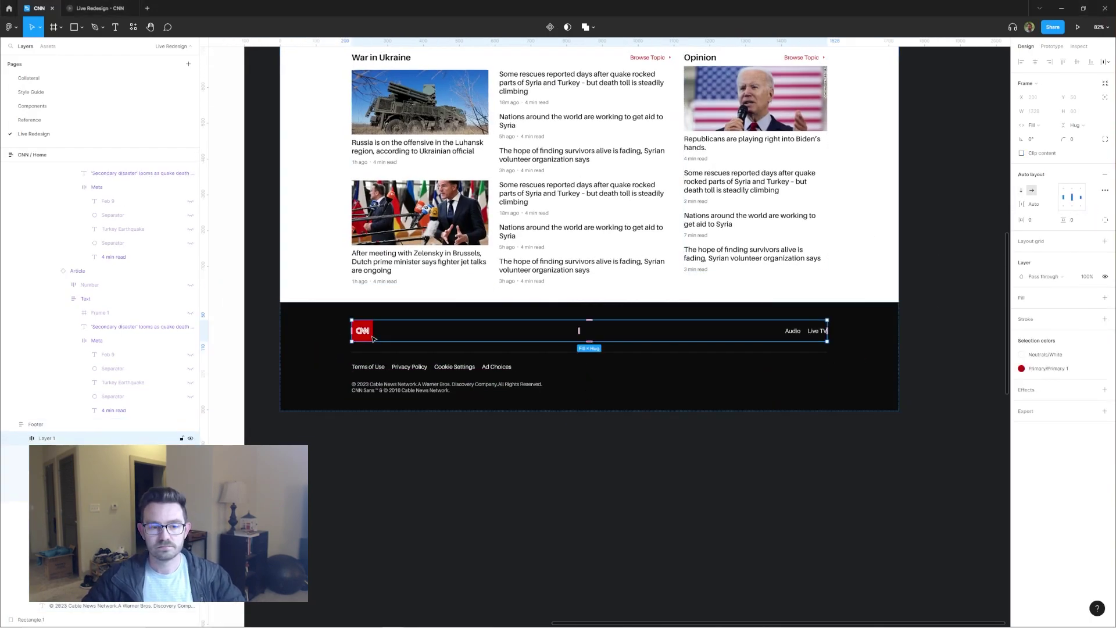
{"action": "scroll", "coordinate": [373, 339], "scroll_direction": "up", "scroll_amount": 5}
{"action": "left_click", "coordinate": [363, 331]}
- Duplicate the footer's Live TV link to create the FOLLOW CNN label
{"action": "key", "text": "Escape"}
{"action": "scroll", "coordinate": [438, 344], "scroll_direction": "down", "scroll_amount": 4}
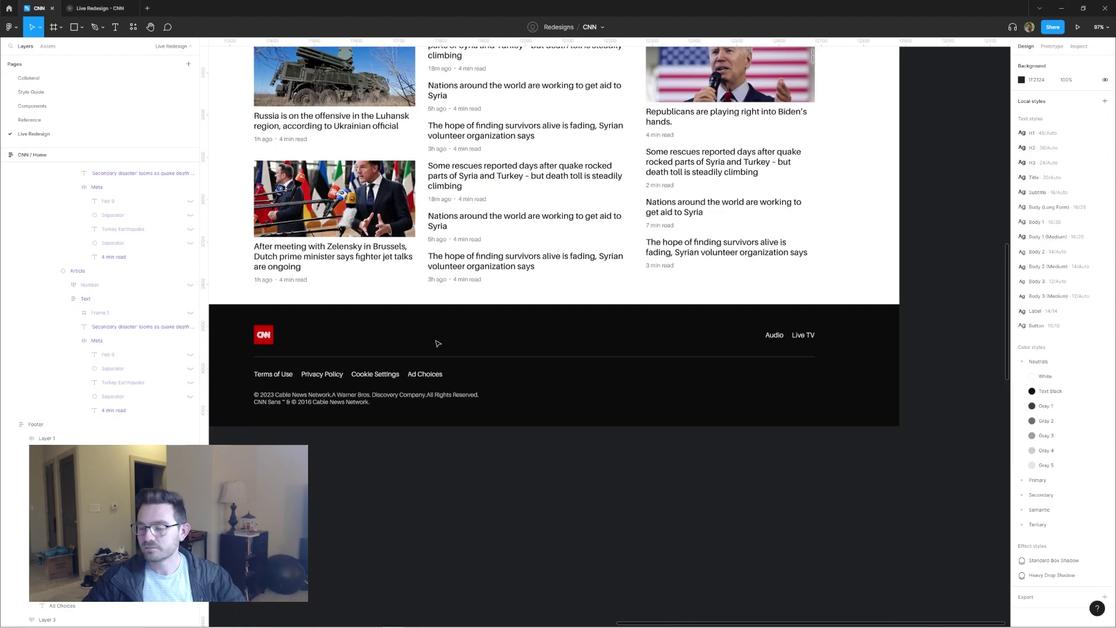
{"action": "left_click", "coordinate": [803, 335]}
{"action": "key", "text": "ctrl+d"}
- Insert a Facebook icon into the footer from the Material Design Icons plugin
{"action": "left_click", "coordinate": [47, 45]}
{"action": "key", "text": "ctrl+alt+p"}
{"action": "type", "text": "faceb"}
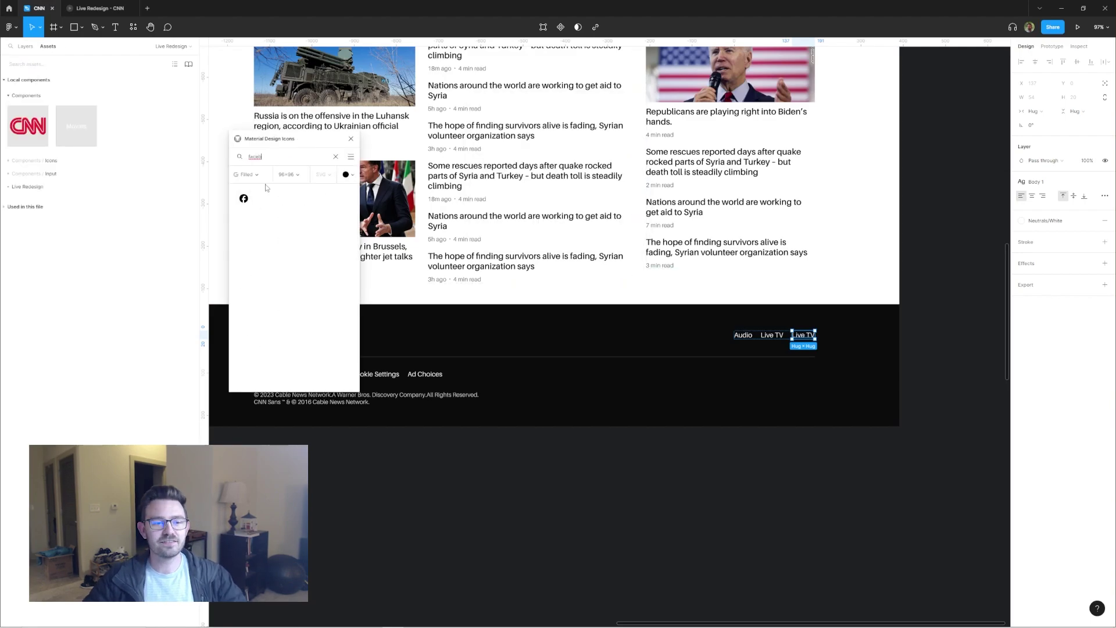
{"action": "left_click", "coordinate": [244, 198]}
{"action": "scroll", "coordinate": [803, 458], "scroll_direction": "up", "scroll_amount": 3}
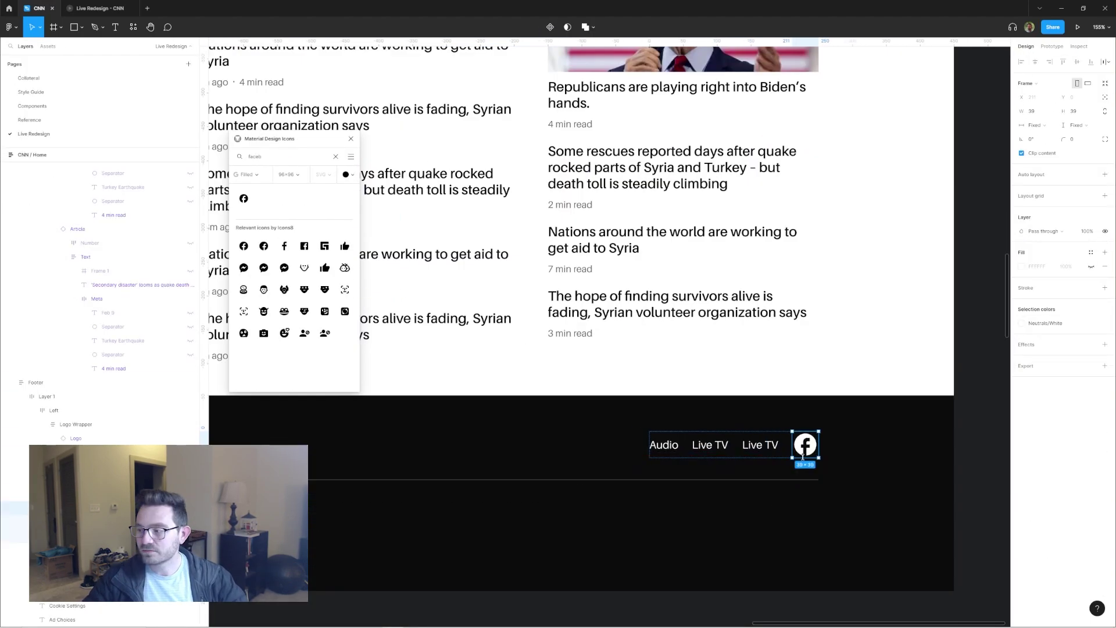
{"action": "double_click", "coordinate": [254, 157]}
{"action": "type", "text": "Link"}
- Resize the Facebook icon to 30×30 beside the duplicated label
{"action": "left_click", "coordinate": [768, 450]}
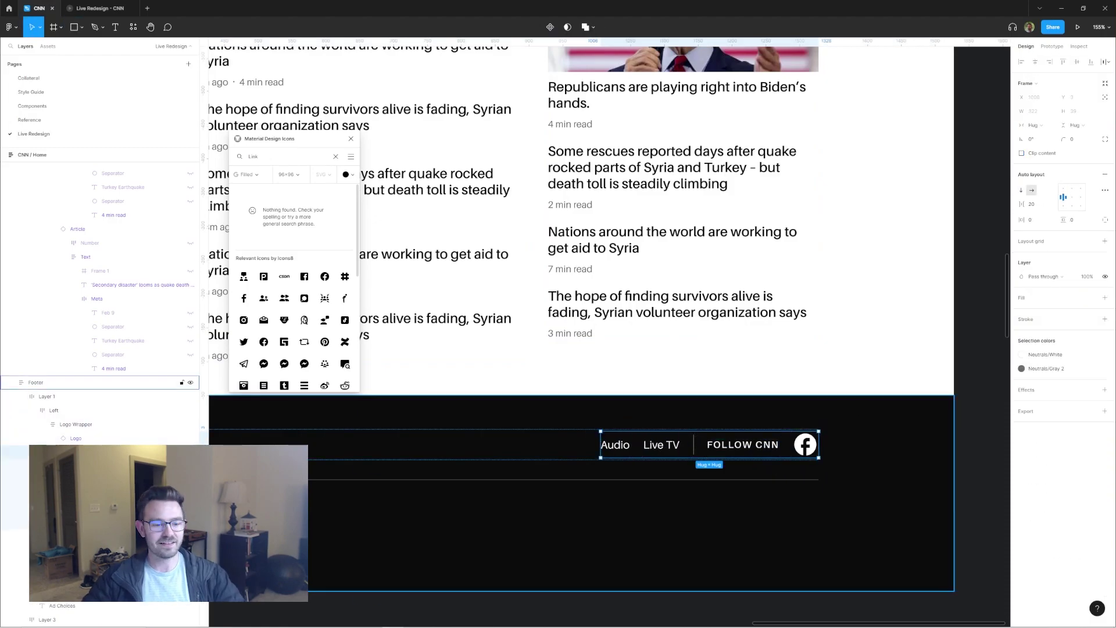
{"action": "scroll", "coordinate": [784, 457], "scroll_direction": "down", "scroll_amount": 3}
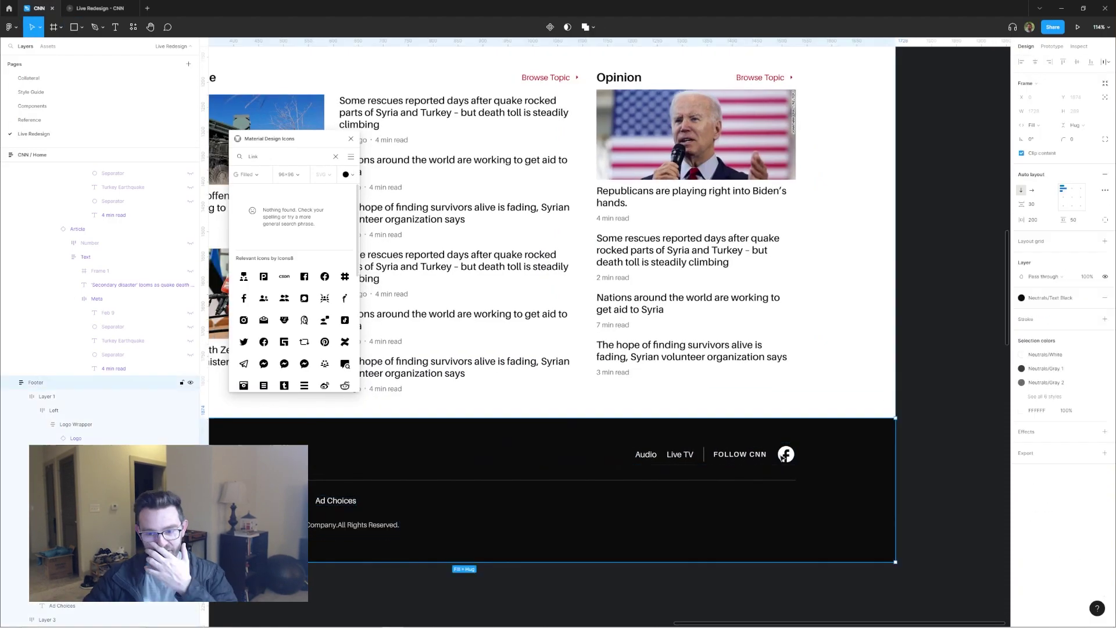
{"action": "left_click", "coordinate": [785, 455]}
{"action": "scroll", "coordinate": [785, 454], "scroll_direction": "up", "scroll_amount": 5}
{"action": "scroll", "coordinate": [785, 454], "scroll_direction": "down", "scroll_amount": 4}
{"action": "left_click", "coordinate": [336, 156]}
- Paste a Twitter icon after the Facebook icon in the footer frame
{"action": "scroll", "coordinate": [308, 261], "scroll_direction": "down", "scroll_amount": 5}
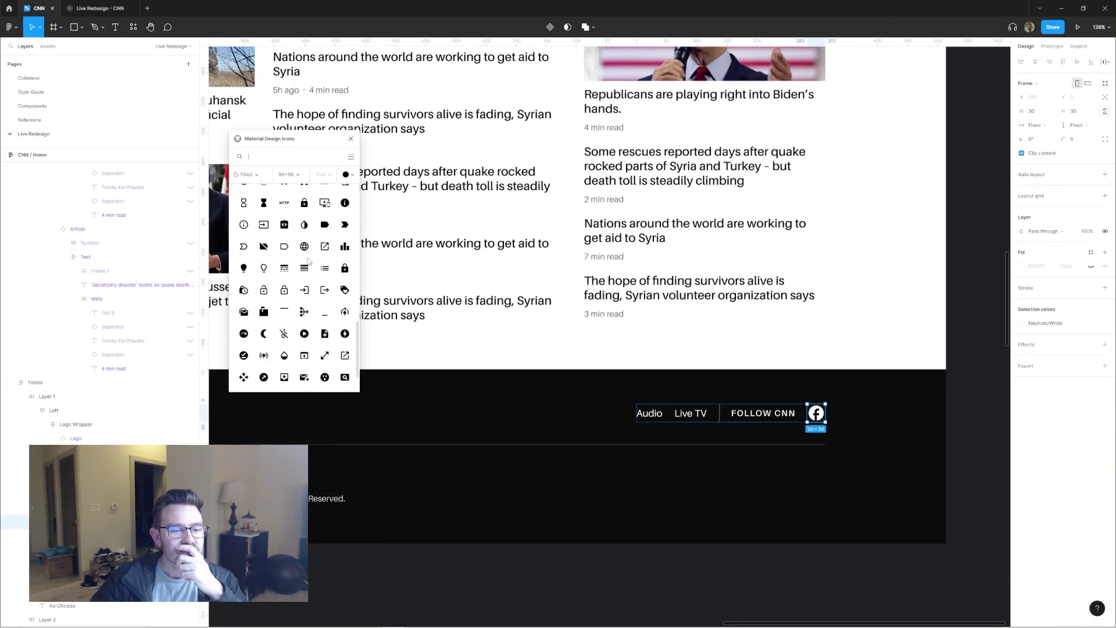
{"action": "scroll", "coordinate": [308, 262], "scroll_direction": "down", "scroll_amount": 10}
{"action": "scroll", "coordinate": [721, 372], "scroll_direction": "down", "scroll_amount": 3}
{"action": "scroll", "coordinate": [721, 372], "scroll_direction": "up", "scroll_amount": 6}
{"action": "left_click", "coordinate": [721, 369]}
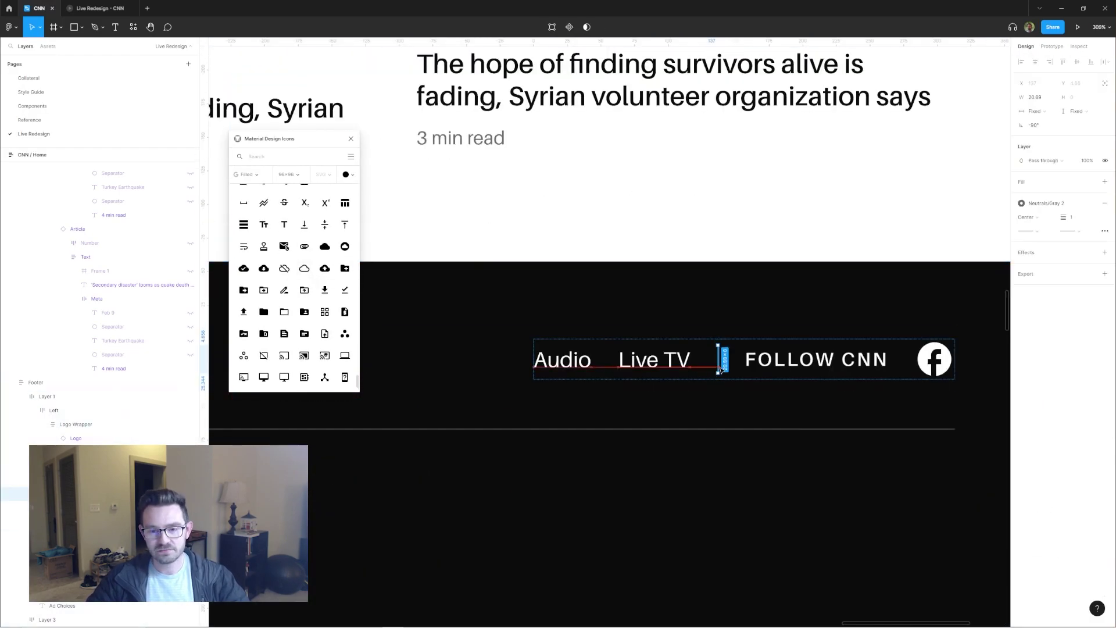
{"action": "scroll", "coordinate": [721, 369], "scroll_direction": "down", "scroll_amount": 5}
{"action": "left_click", "coordinate": [900, 348]}
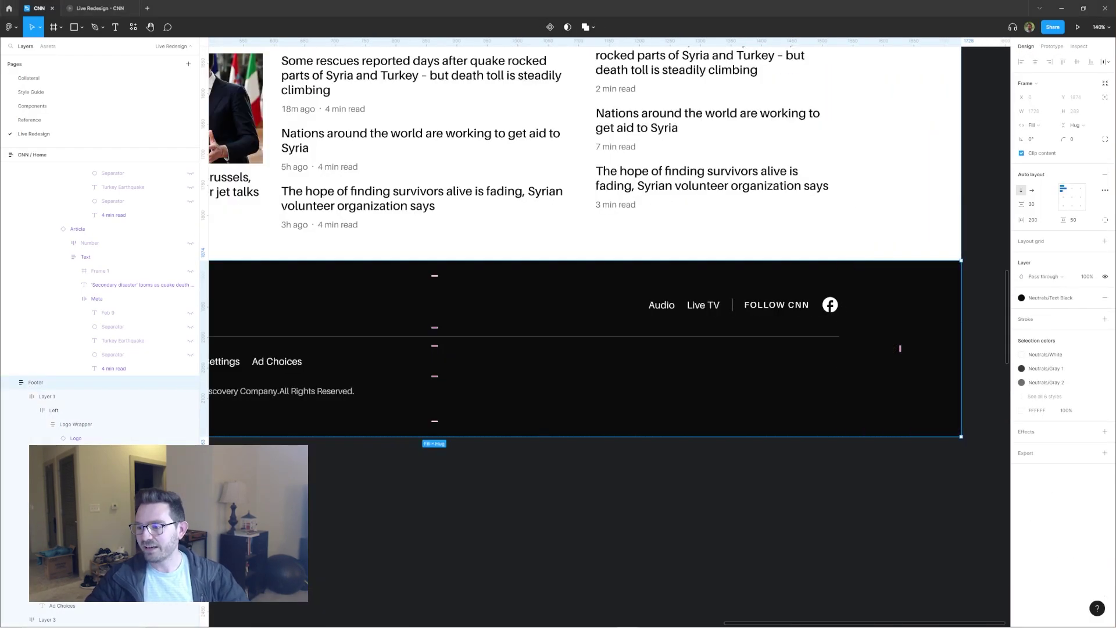
{"action": "key", "text": "ctrl+v"}
- Set the Twitter icon to 24×24 and clear the selection
{"action": "scroll", "coordinate": [896, 326], "scroll_direction": "down", "scroll_amount": 2}
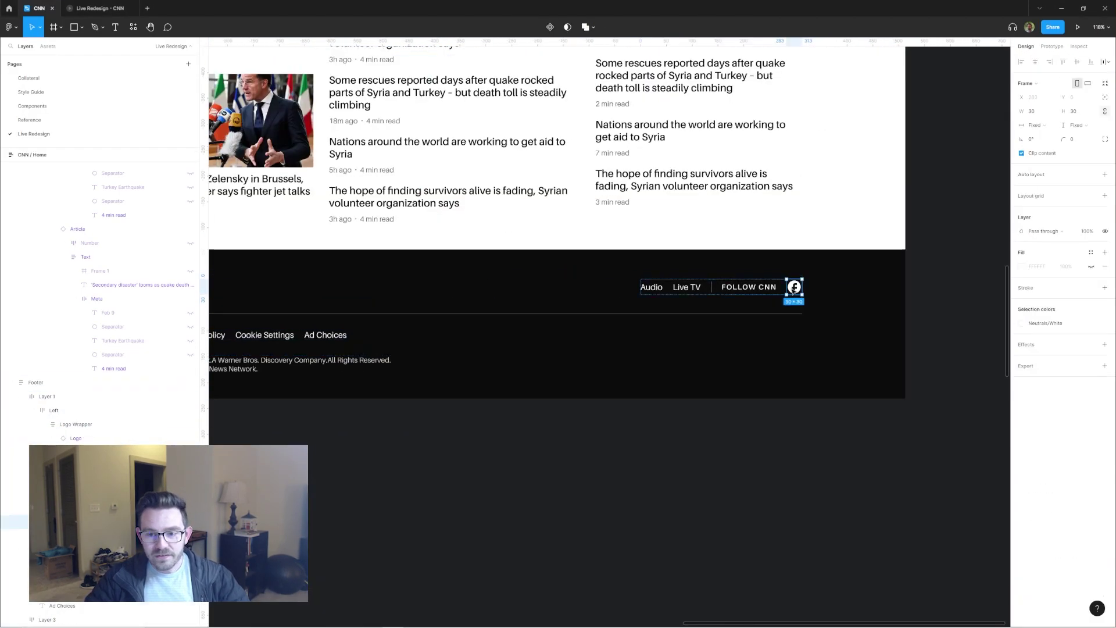
{"action": "left_click", "coordinate": [1032, 110]}
{"action": "type", "text": "24"}
{"action": "key", "text": "Return"}
{"action": "scroll", "coordinate": [756, 291], "scroll_direction": "down", "scroll_amount": 3}
{"action": "scroll", "coordinate": [756, 290], "scroll_direction": "up", "scroll_amount": 4}
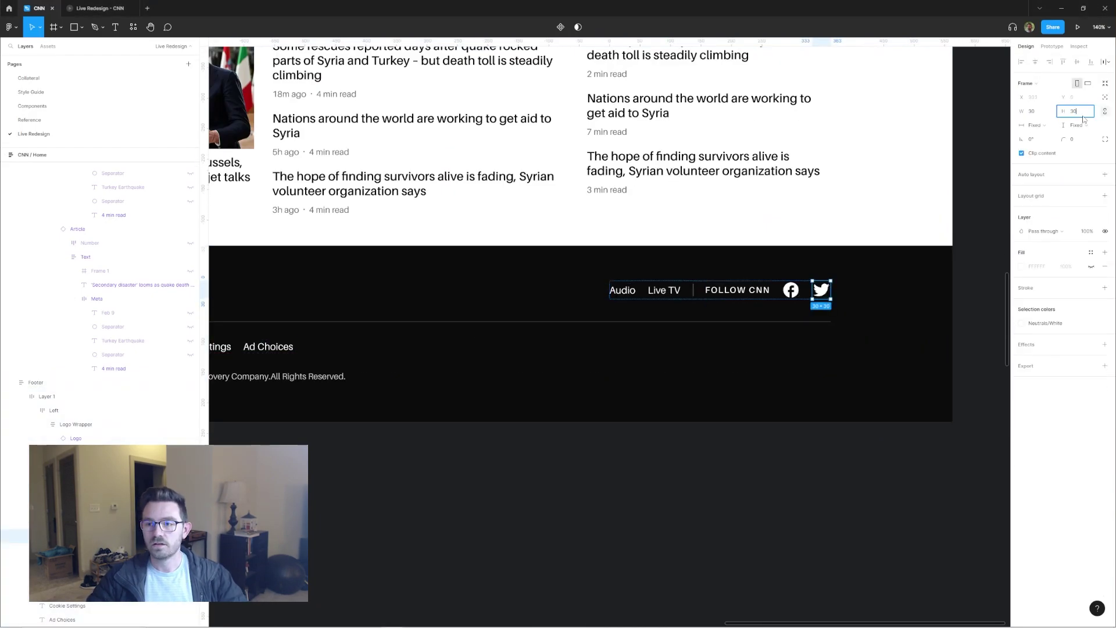
{"action": "left_click", "coordinate": [704, 335]}
{"action": "scroll", "coordinate": [727, 336], "scroll_direction": "down", "scroll_amount": 4}
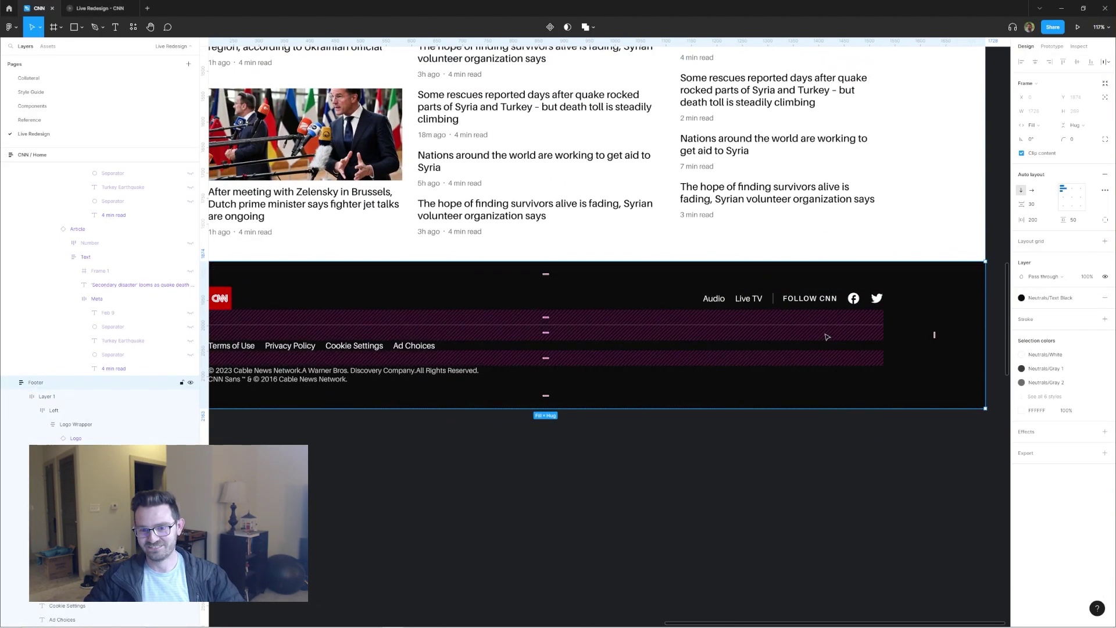
{"action": "key", "text": "Escape"}
{"action": "scroll", "coordinate": [623, 349], "scroll_direction": "up", "scroll_amount": 3}
{"action": "scroll", "coordinate": [623, 349], "scroll_direction": "down", "scroll_amount": 5}
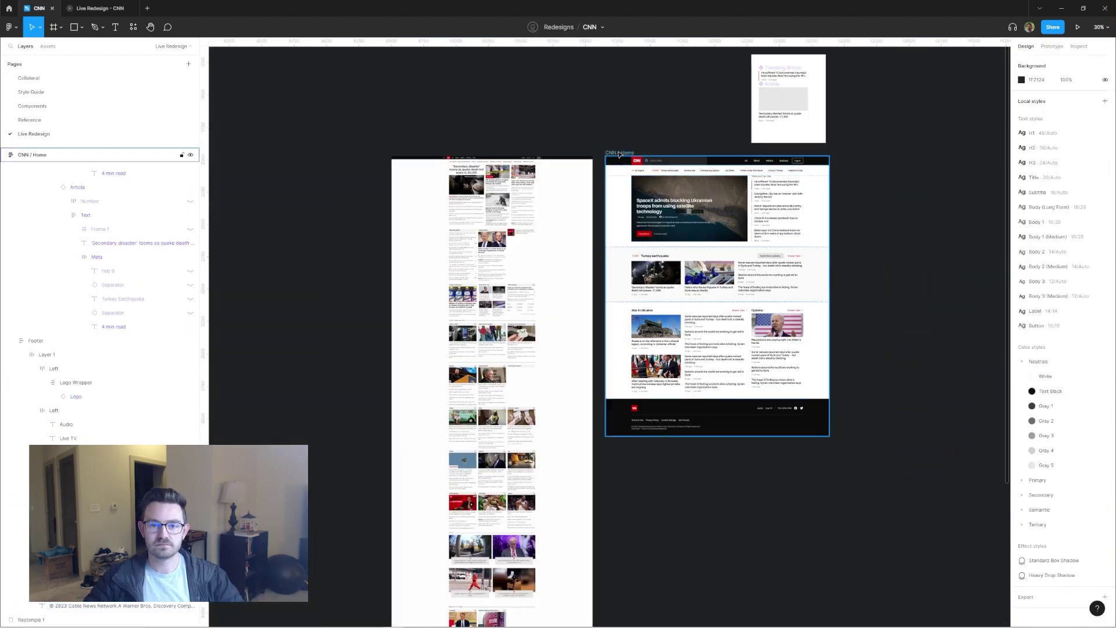
- Present the finished CNN homepage from the SpaceX hero and trending list to the earthquake section
{"action": "scroll", "coordinate": [895, 329], "scroll_direction": "up", "scroll_amount": 2}
{"action": "key", "text": "ctrl+d"}
{"action": "scroll", "coordinate": [894, 329], "scroll_direction": "up", "scroll_amount": 5}
{"action": "scroll", "coordinate": [895, 329], "scroll_direction": "down", "scroll_amount": 5}
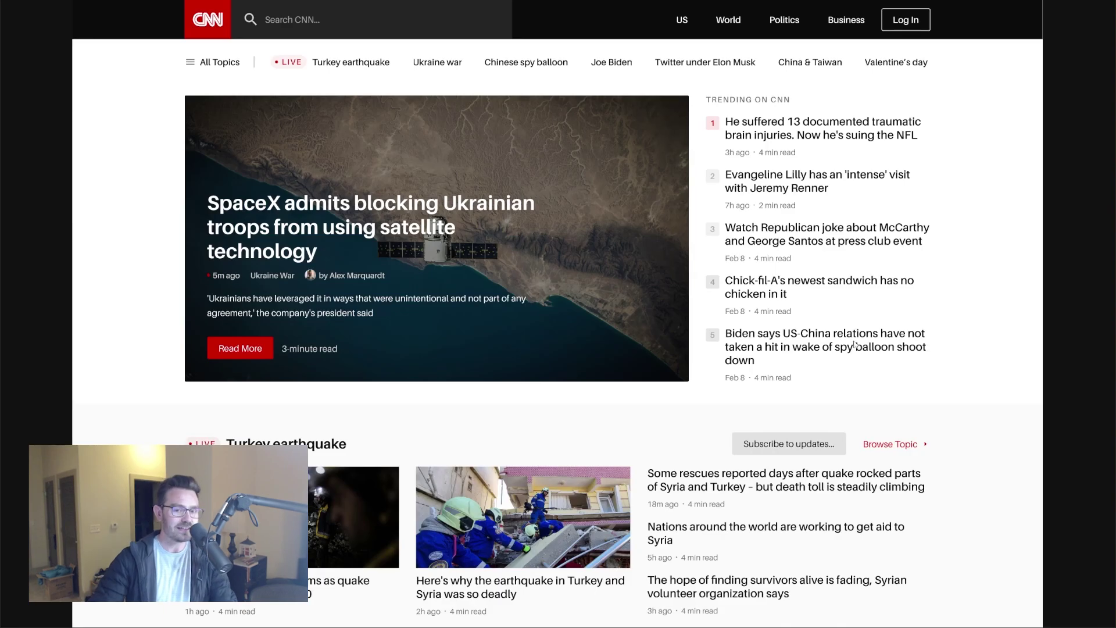
{"action": "scroll", "coordinate": [748, 382], "scroll_direction": "down", "scroll_amount": 10}
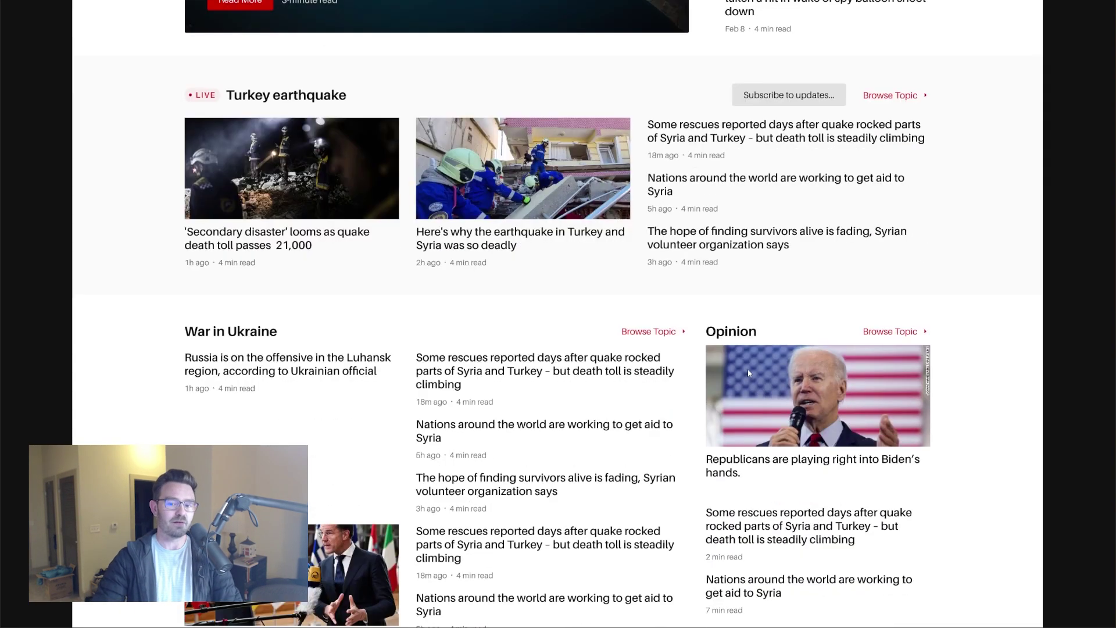
{"action": "scroll", "coordinate": [749, 373], "scroll_direction": "down", "scroll_amount": 5}
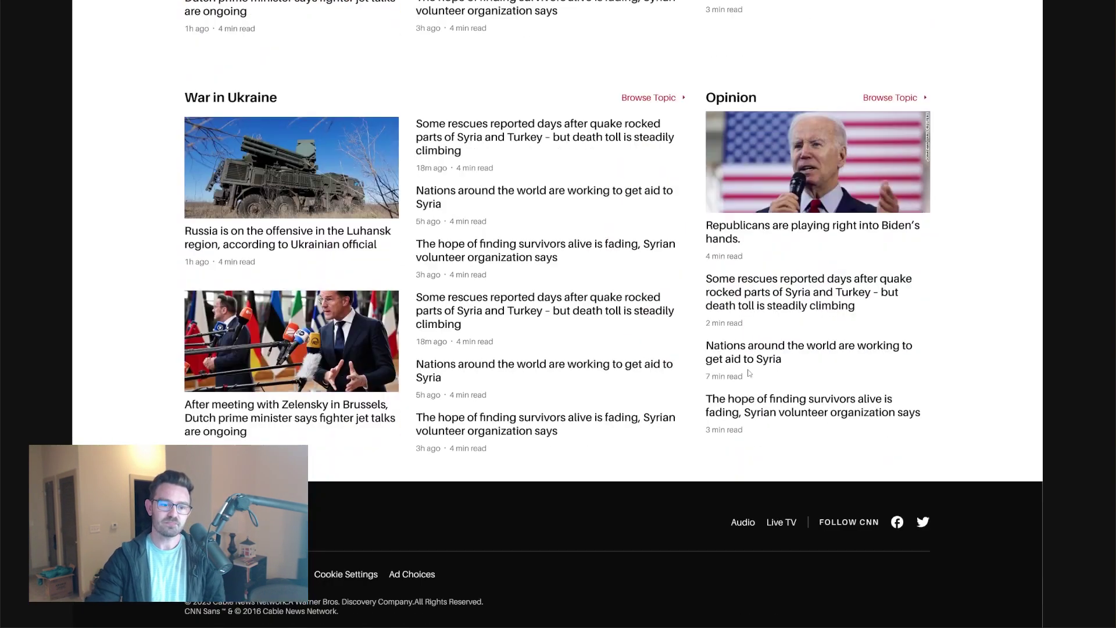
{"action": "scroll", "coordinate": [591, 404], "scroll_direction": "up", "scroll_amount": 15}
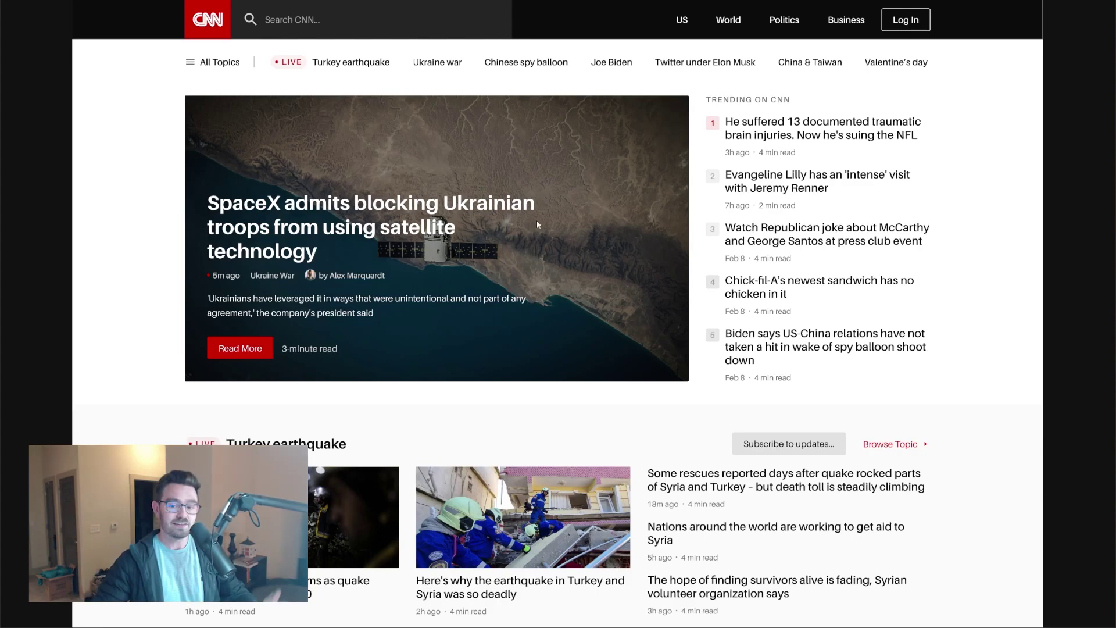
{"action": "scroll", "coordinate": [553, 274], "scroll_direction": "down", "scroll_amount": 15}
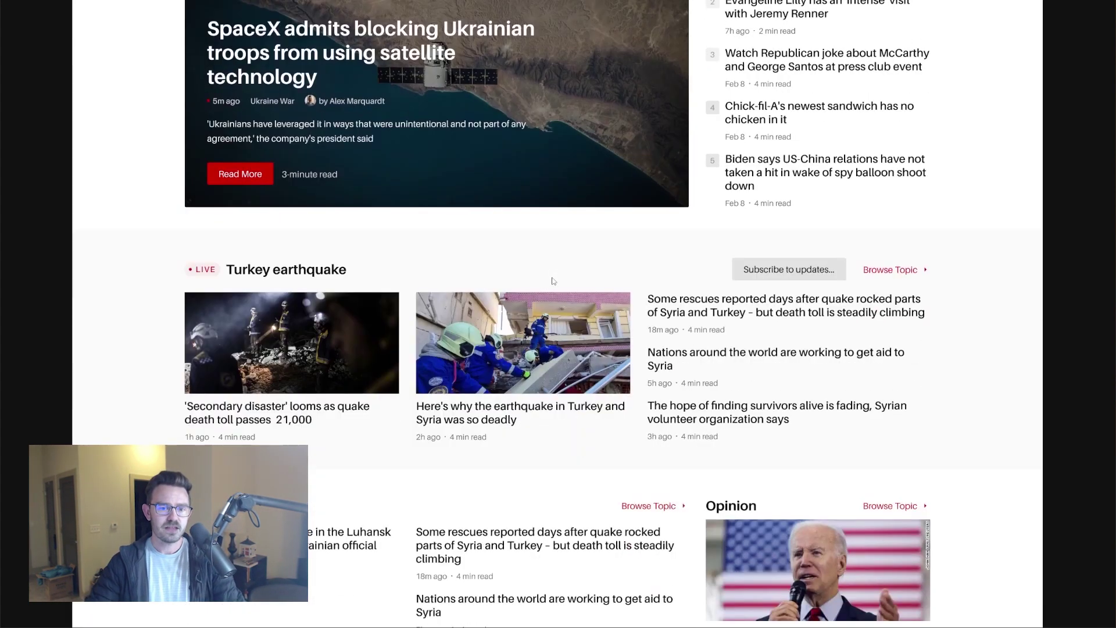
{"action": "scroll", "coordinate": [554, 282], "scroll_direction": "up", "scroll_amount": 15}
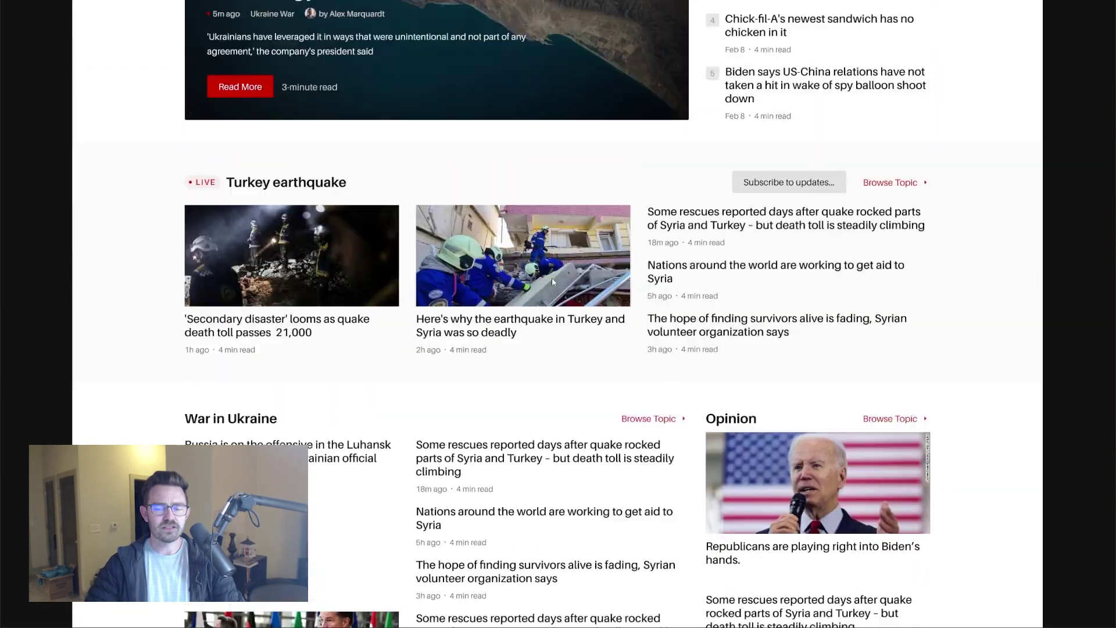